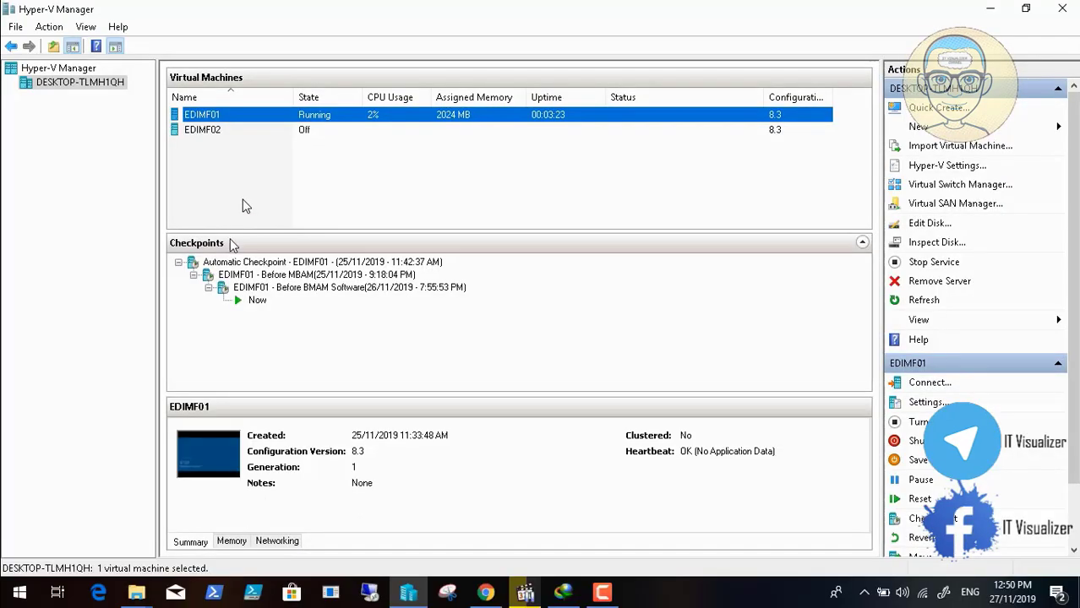
Step: Connect to EDIMF01 at 1366 by 768, send Ctrl+Alt+Delete and switch to full screen
right_click(203, 120)
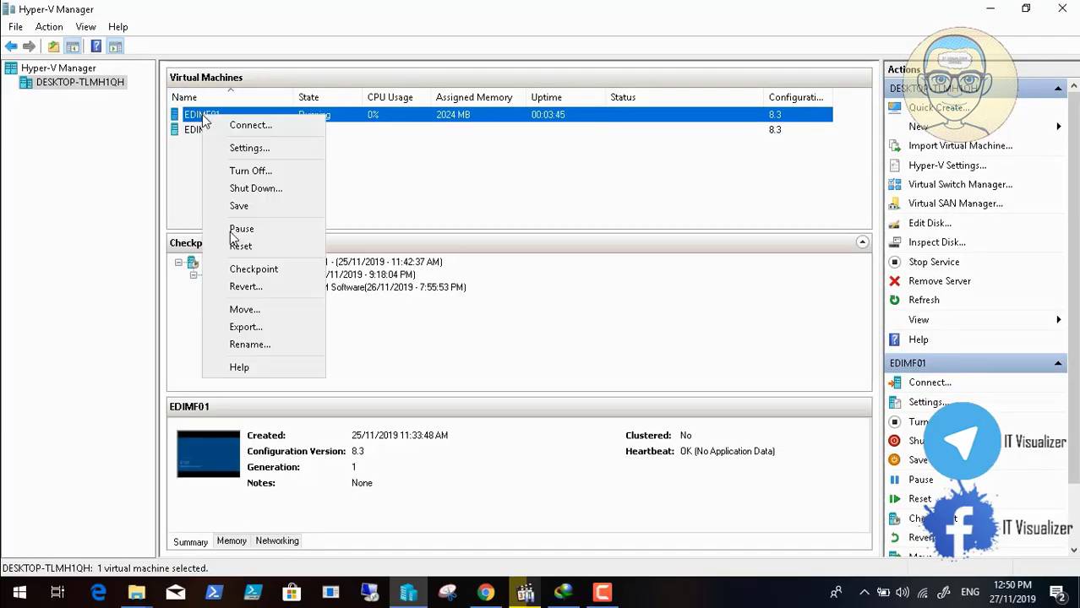
click(226, 127)
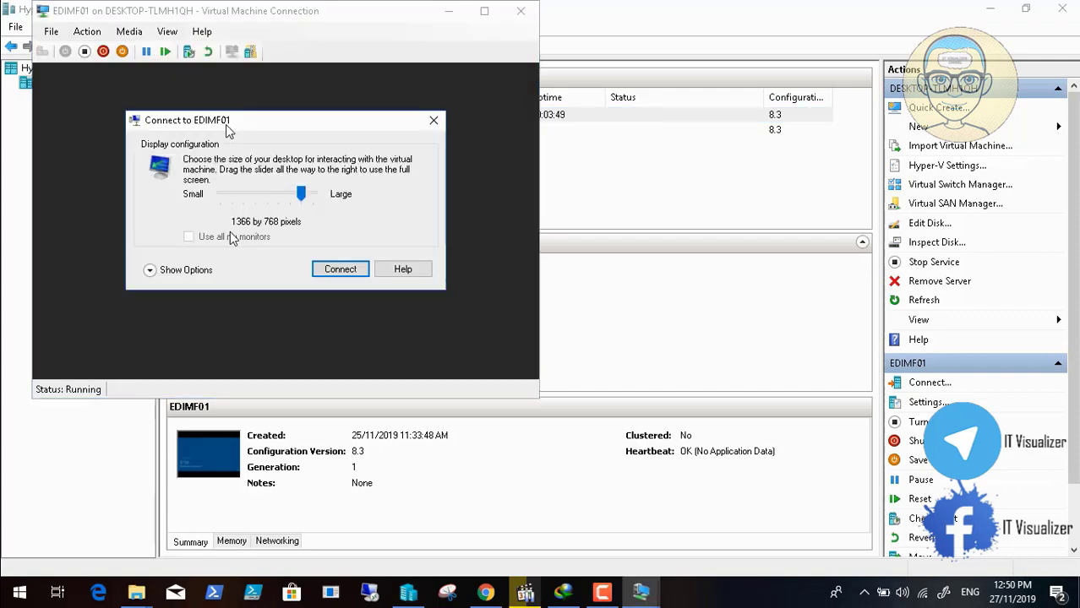
click(433, 123)
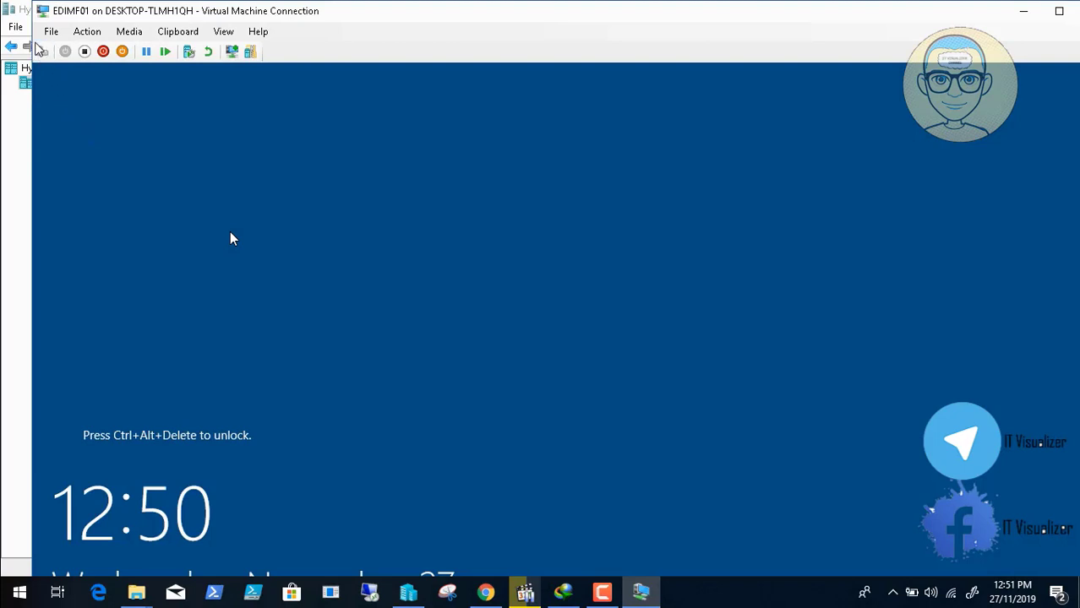
click(40, 49)
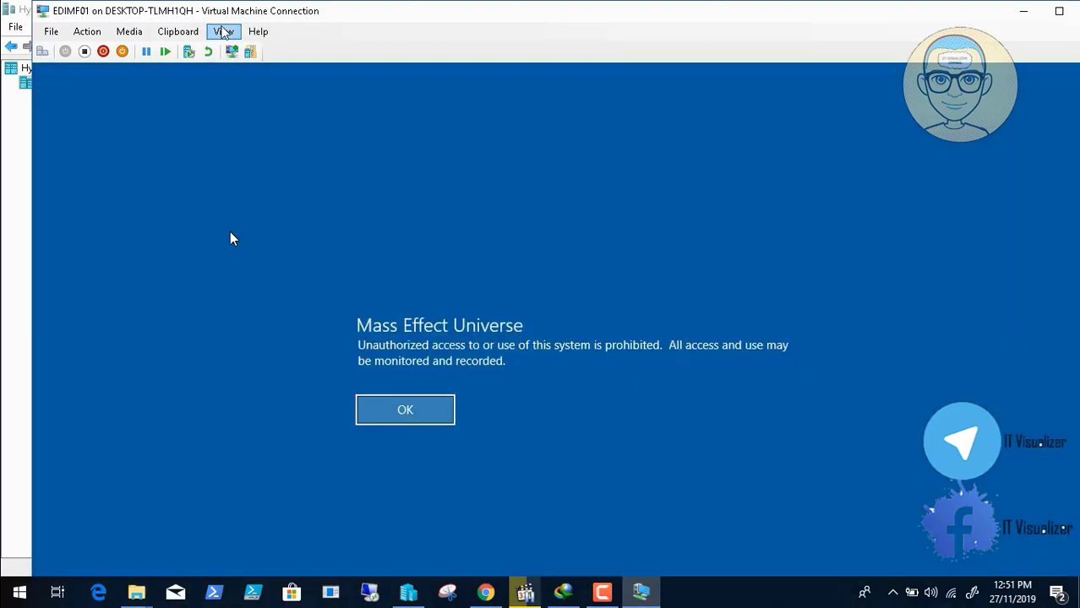
click(223, 31)
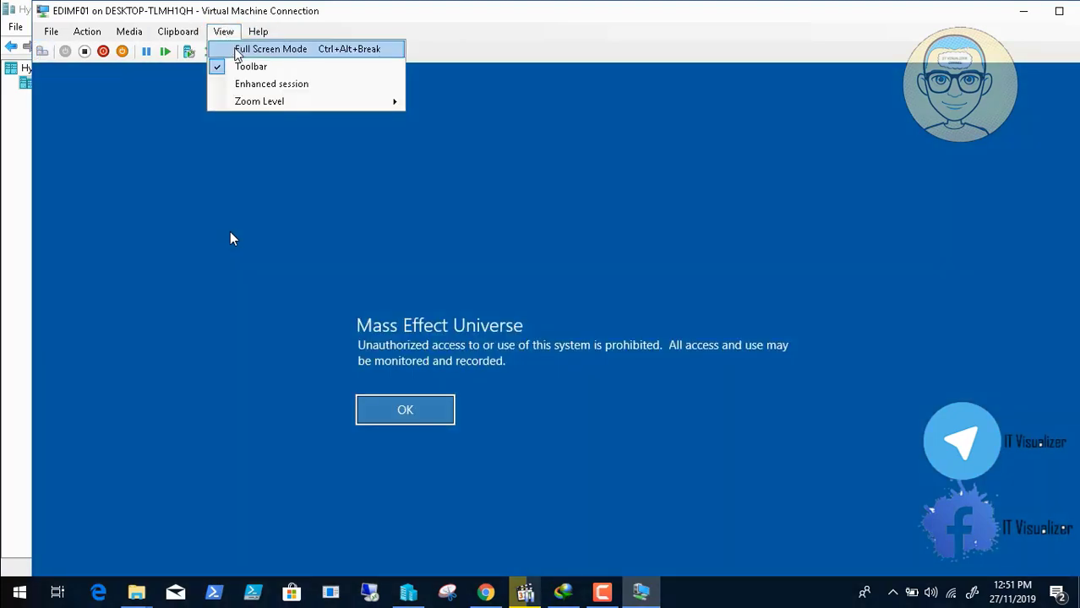
click(268, 49)
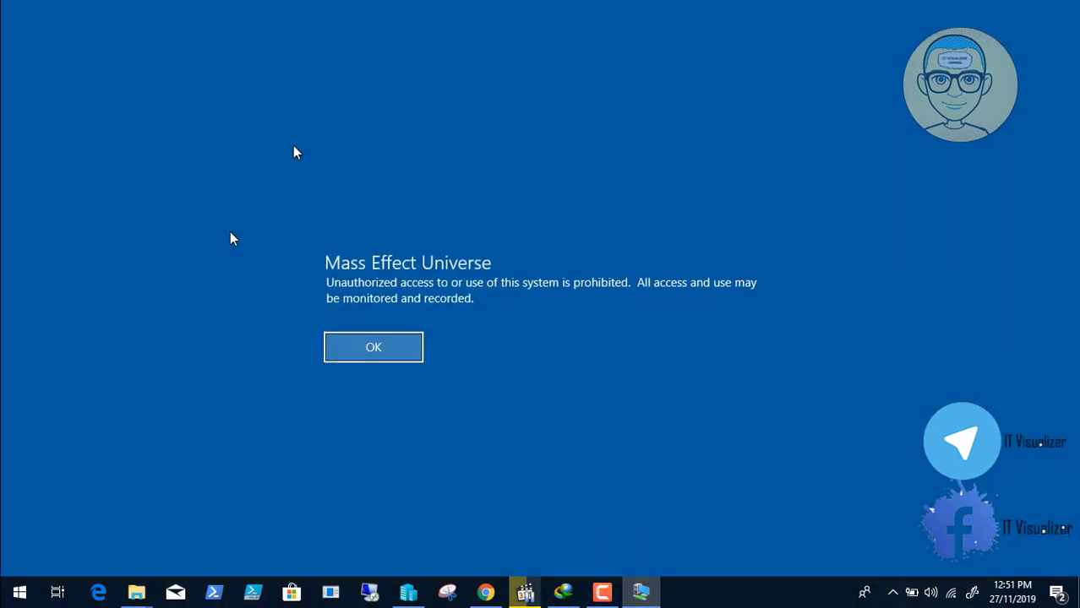
Step: Accept the Mass Effect Universe legal notice and sign in to the MEU domain with the user's credentials
click(377, 349)
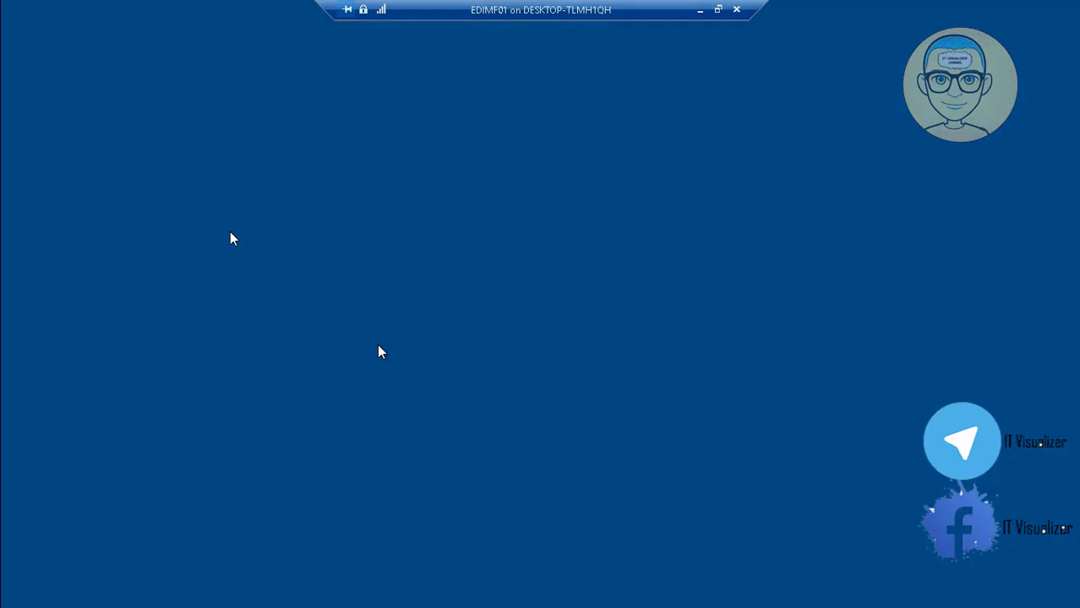
text(krao)
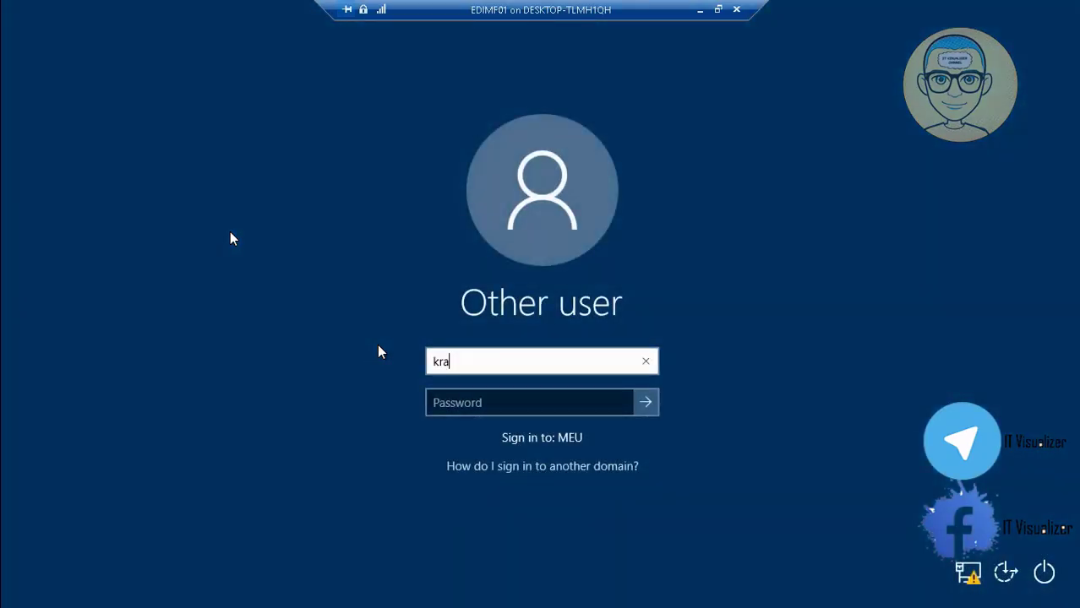
key(Tab)
text(******)
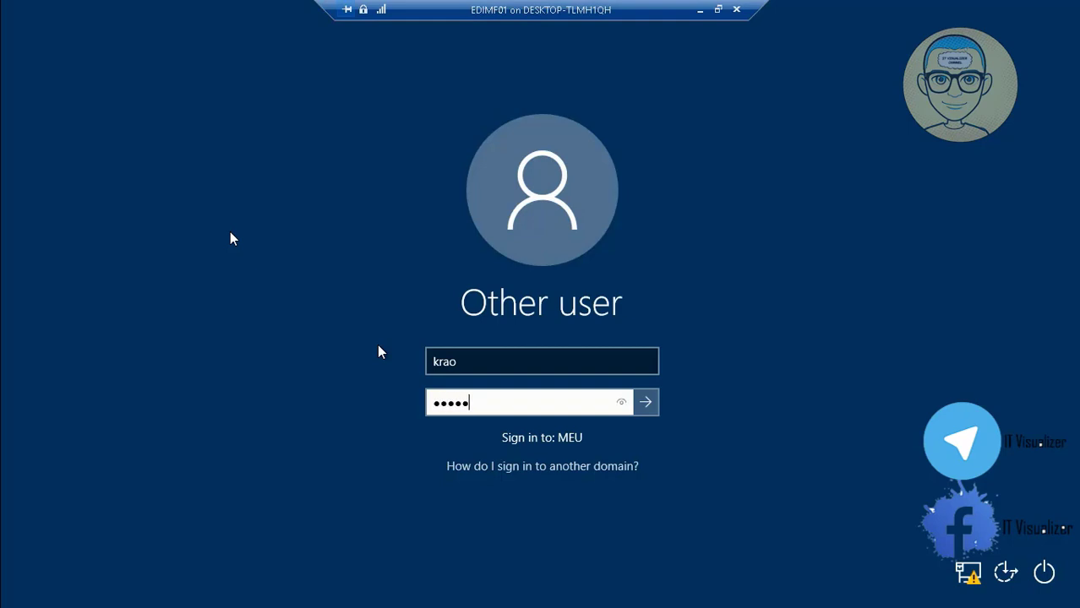
text(****)
key(Return)
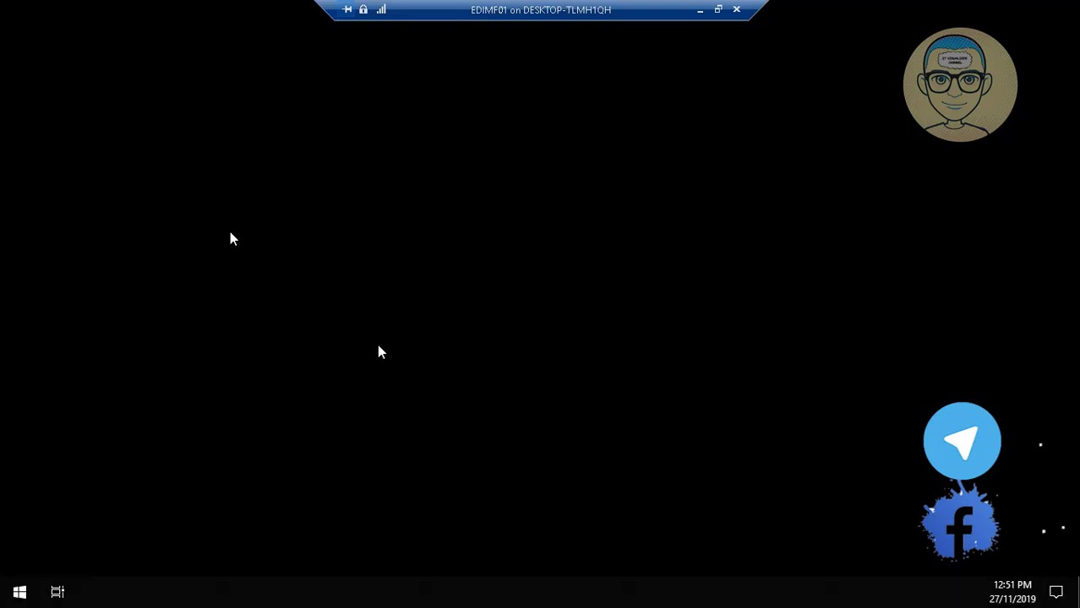
Step: Exit full screen, pause the recording and bring up the MSEndpointMgr MBAM article in Brave
double_click(214, 216)
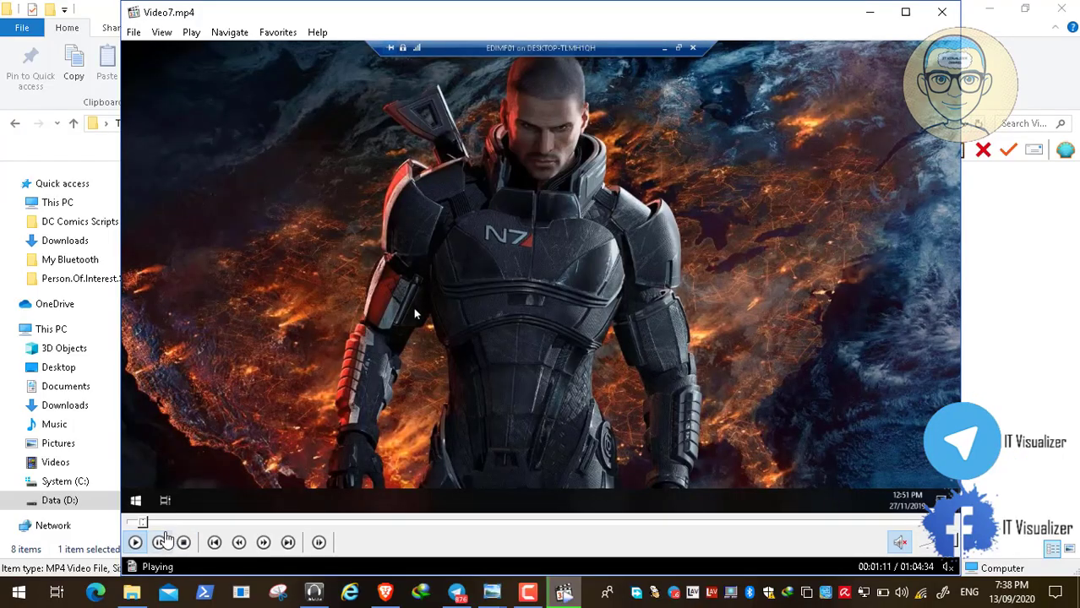
click(160, 542)
click(385, 594)
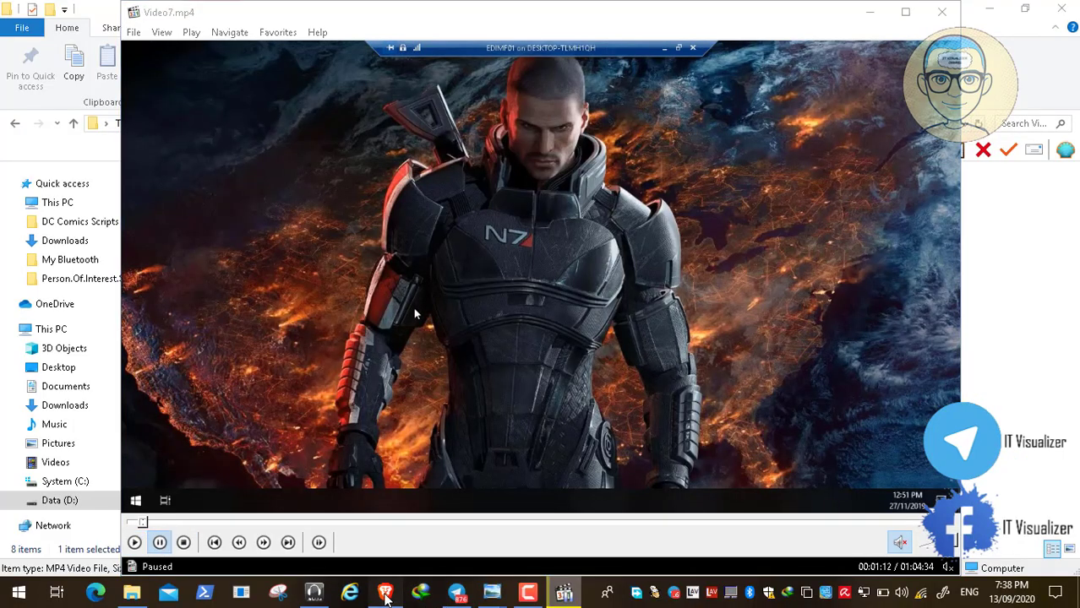
click(242, 19)
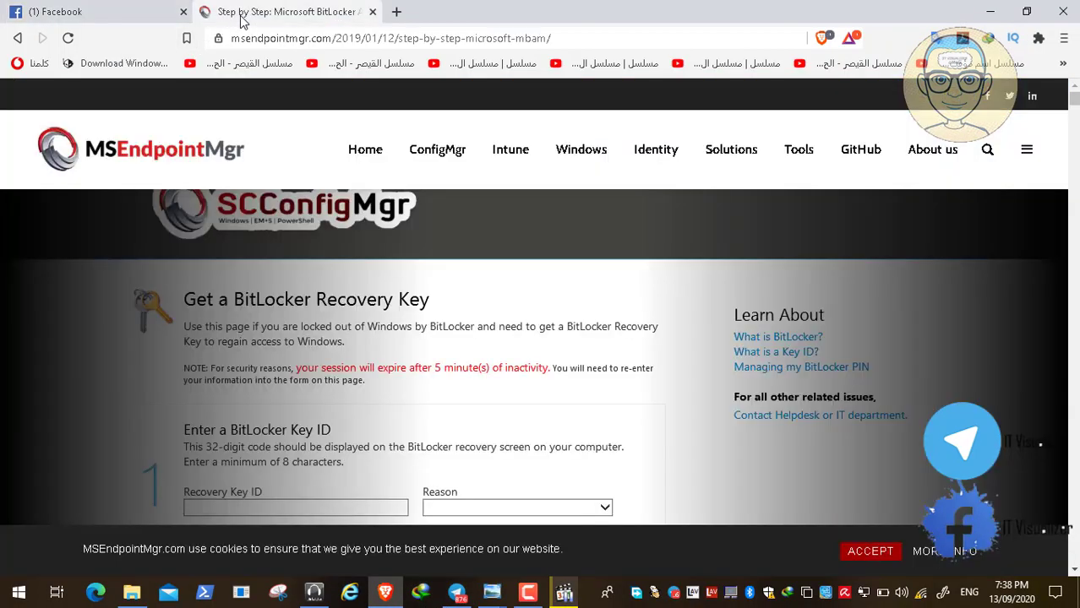
Step: Scroll through the article's MBAM installation steps, then minimize Brave
click(1076, 494)
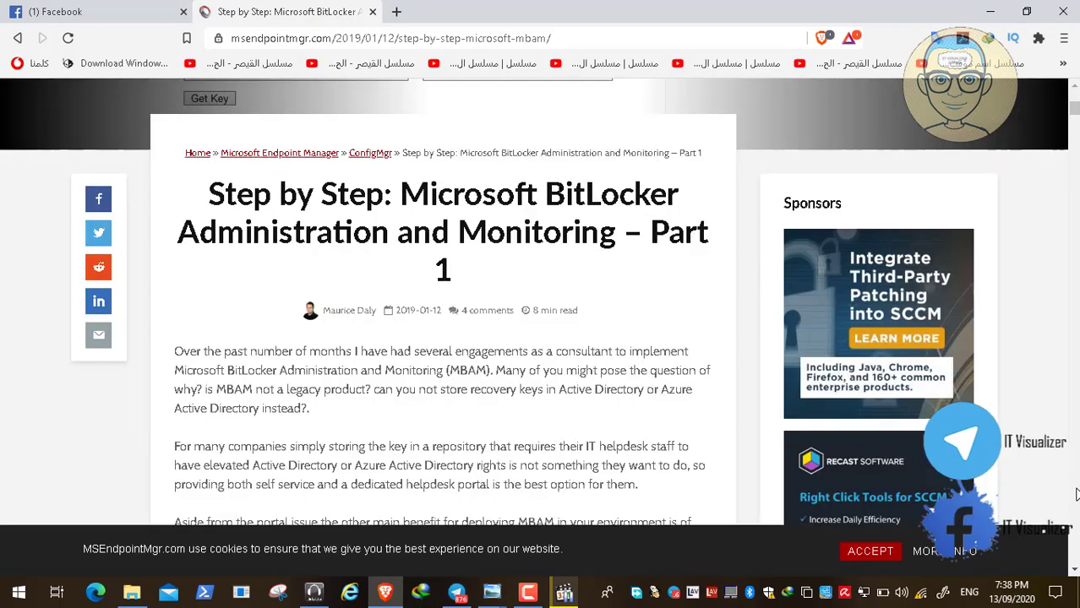
click(1076, 494)
click(1076, 494)
click(1076, 495)
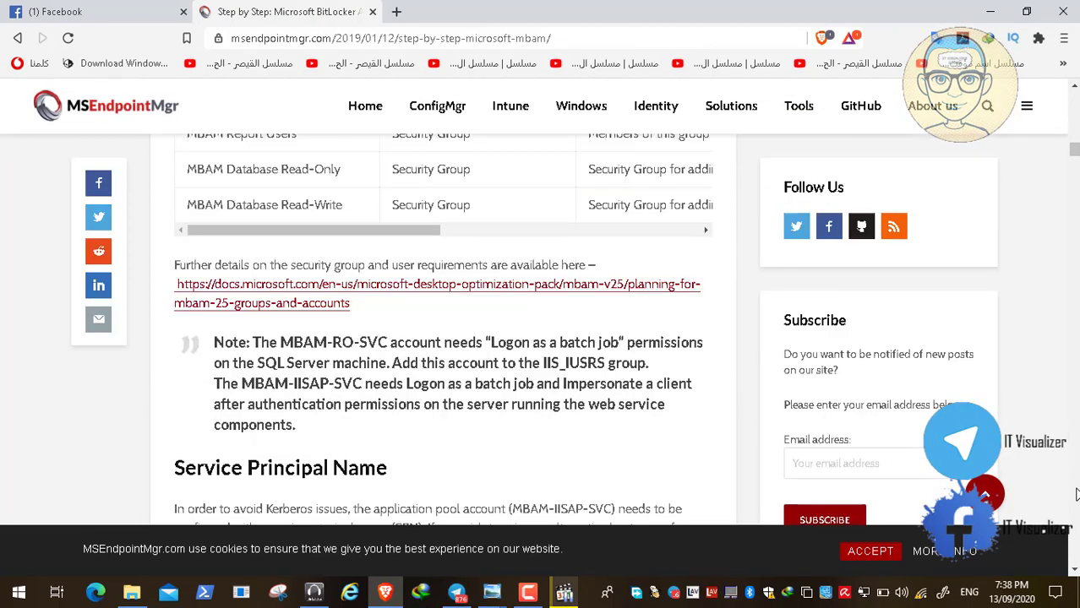
click(1076, 494)
click(1075, 494)
click(1076, 495)
click(1076, 494)
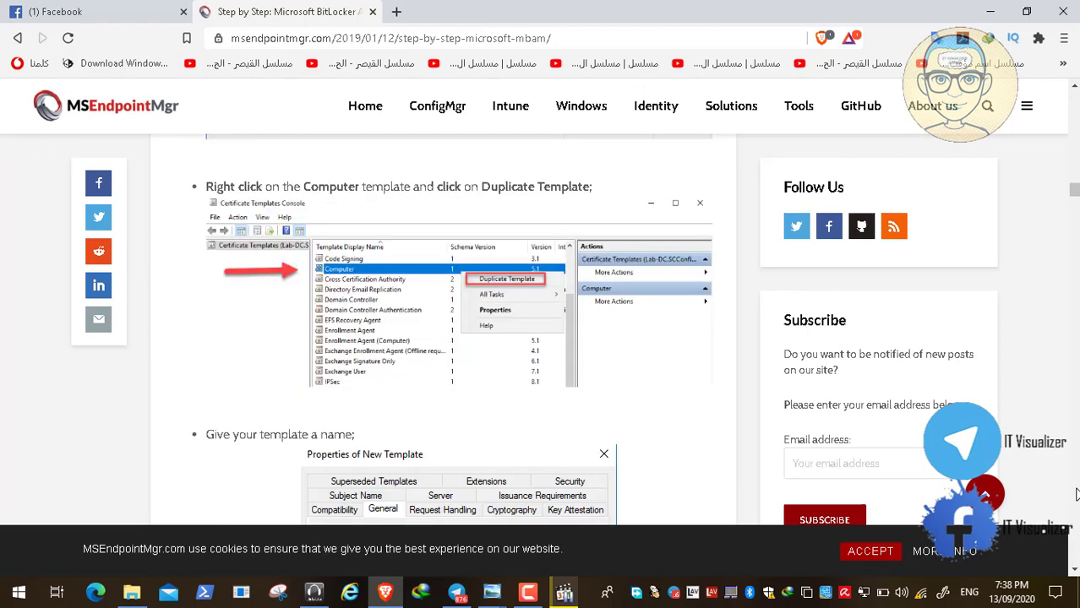
click(1076, 494)
click(1076, 495)
click(1076, 494)
click(1076, 494)
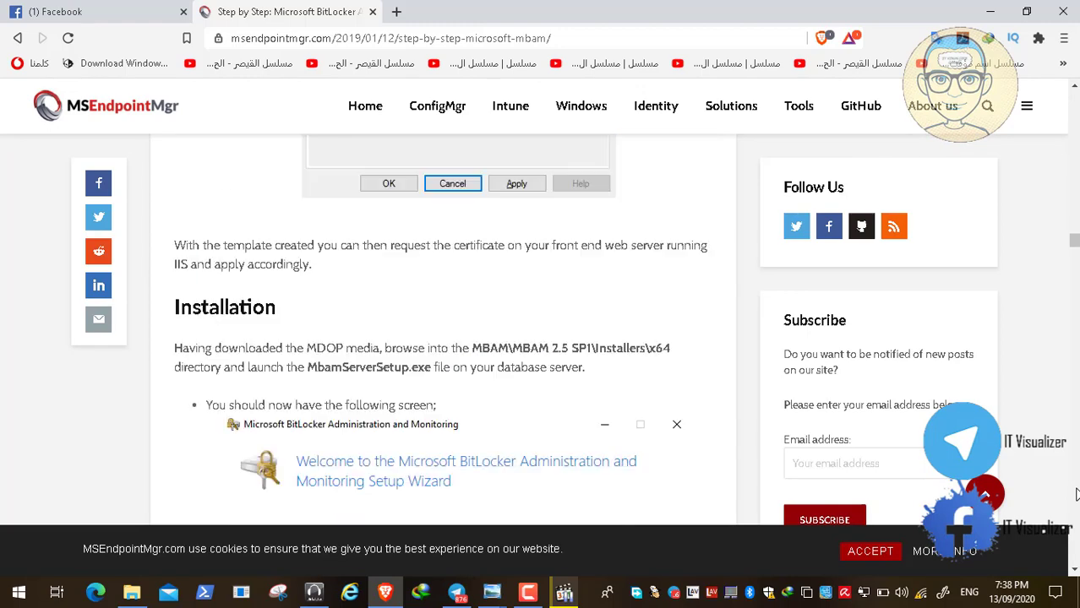
click(1076, 495)
click(1075, 494)
click(1076, 494)
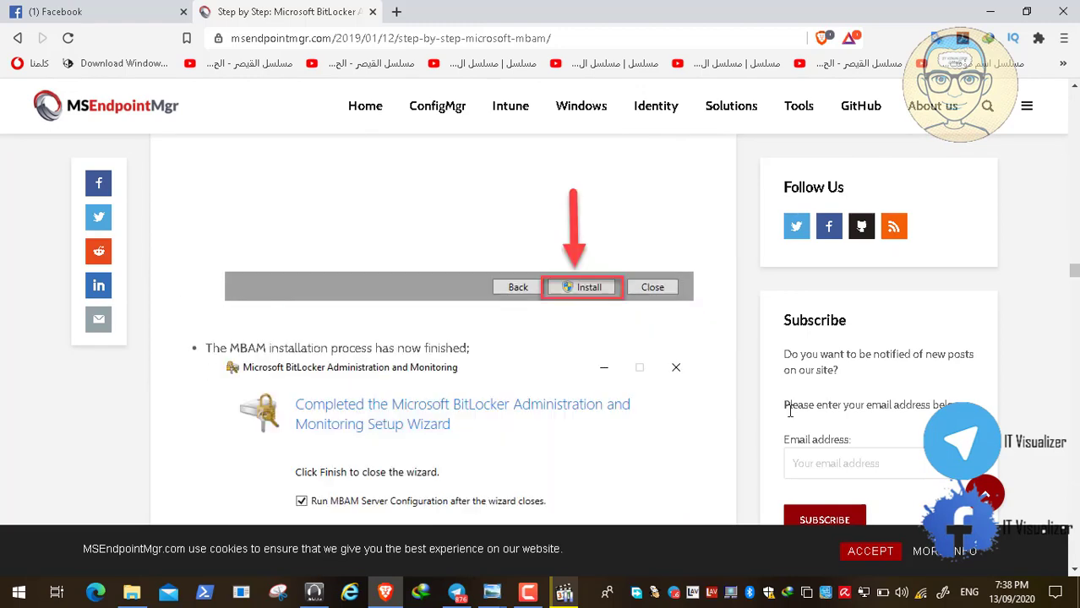
click(1075, 162)
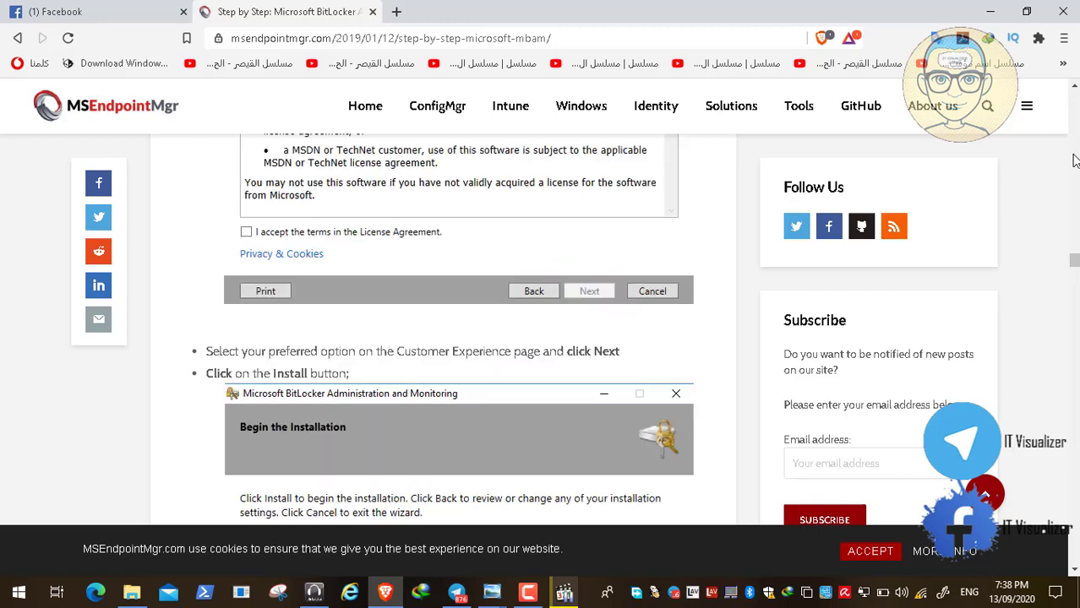
click(1075, 162)
click(1074, 162)
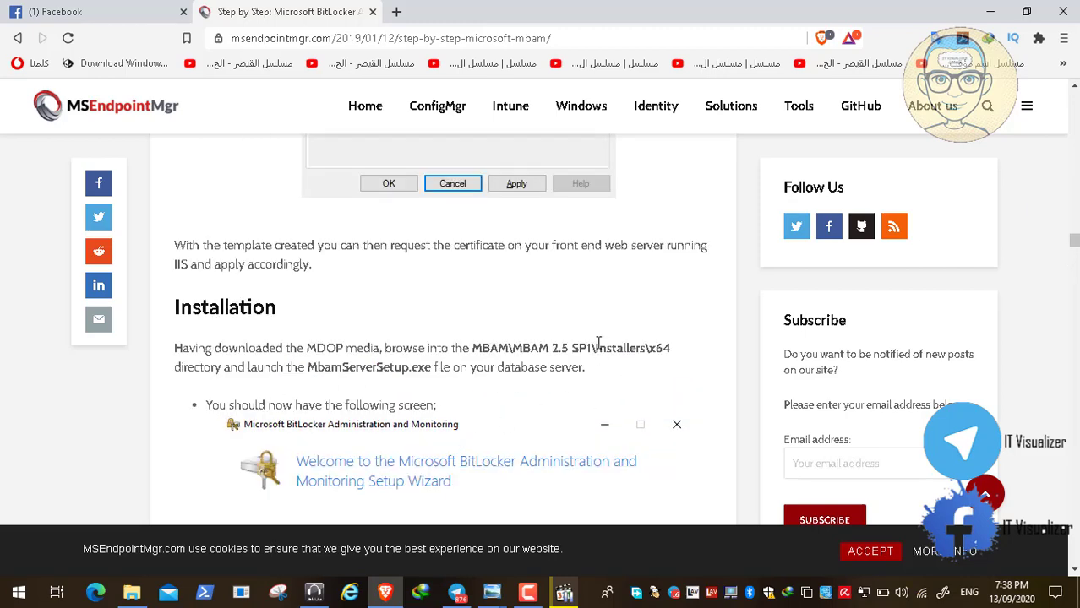
click(1076, 508)
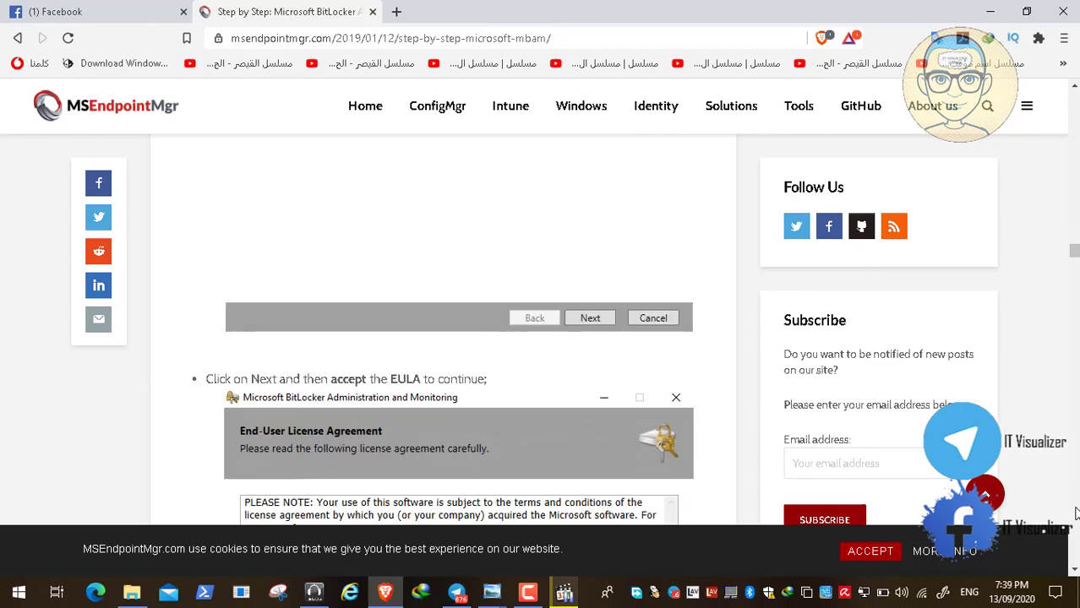
click(1076, 509)
click(1075, 509)
click(1076, 509)
click(1076, 509)
click(1076, 513)
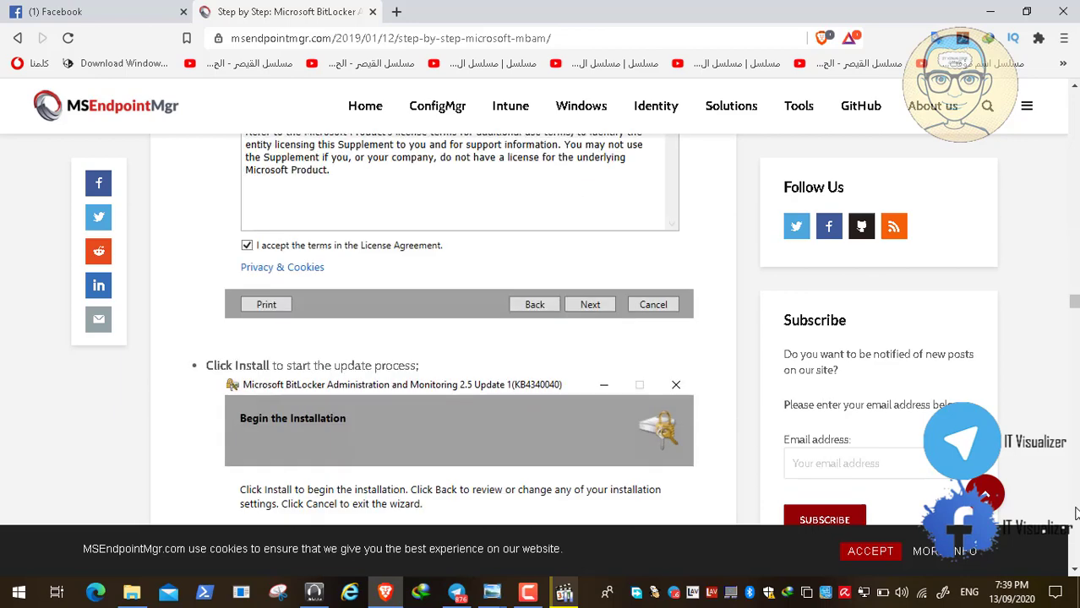
click(1075, 513)
click(1076, 513)
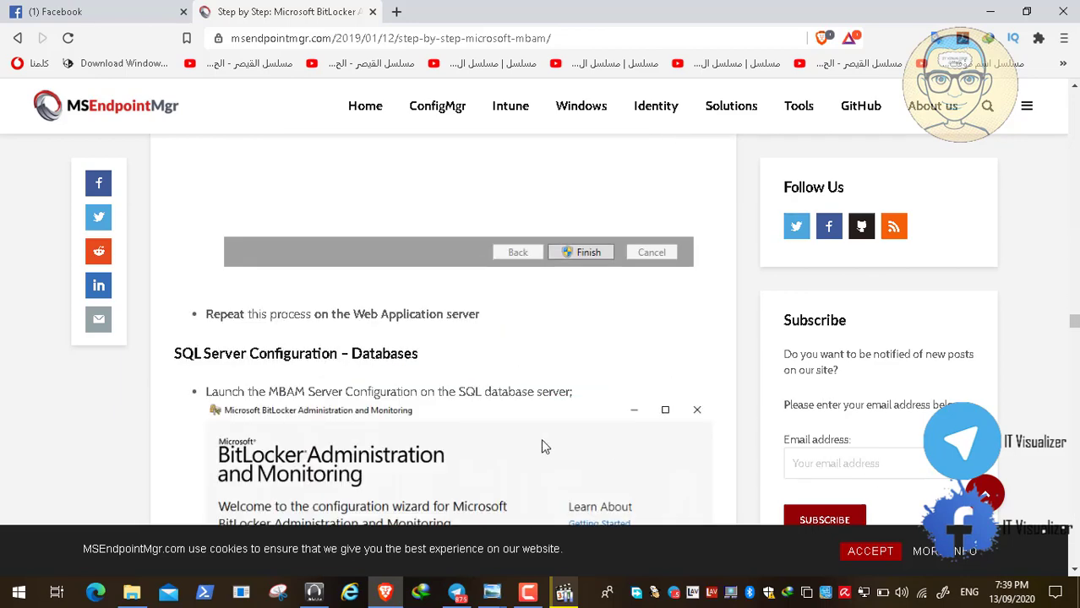
click(422, 38)
click(986, 12)
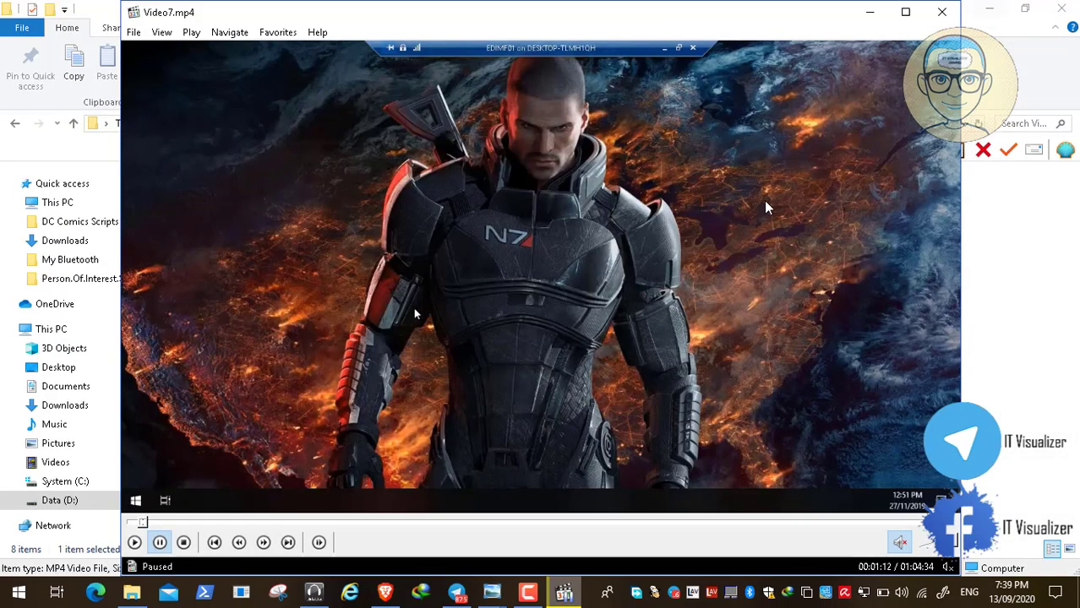
Step: Resume the recording in full screen and jump around between about 02:11 and 04:15
click(135, 545)
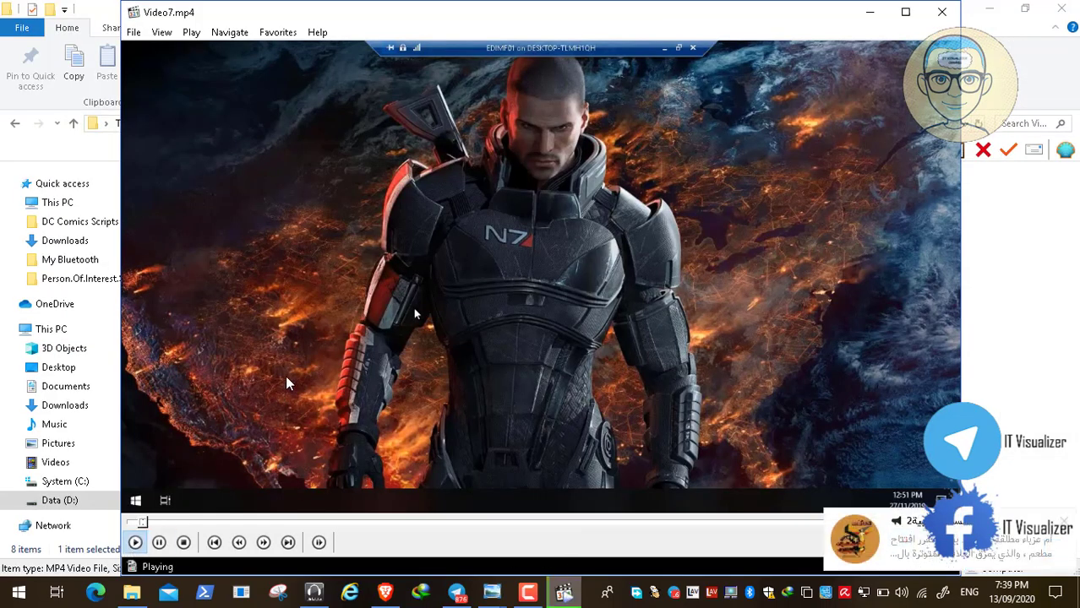
double_click(285, 374)
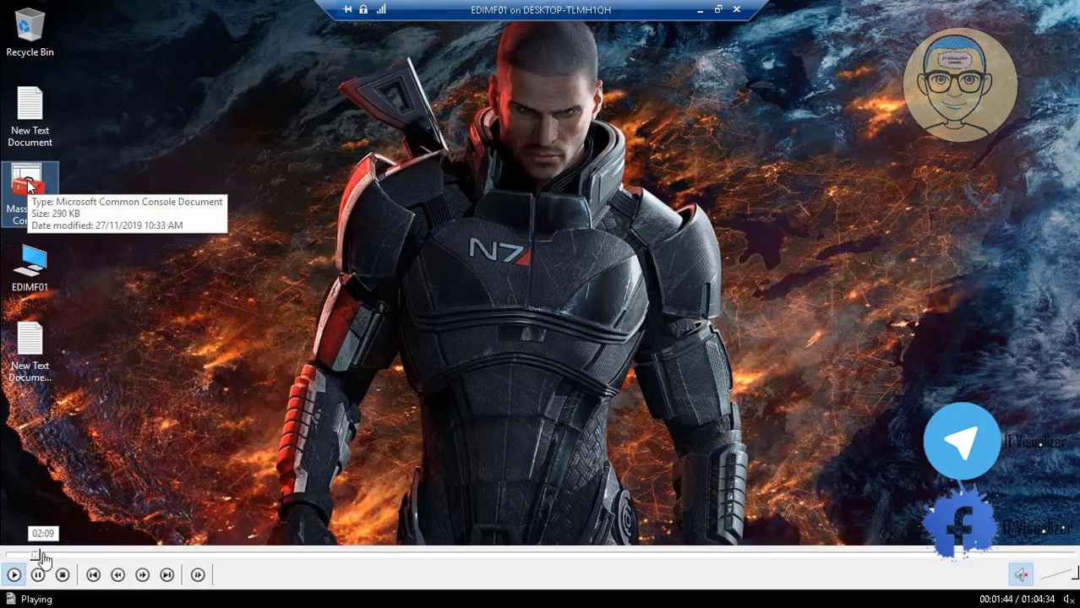
click(44, 555)
click(60, 555)
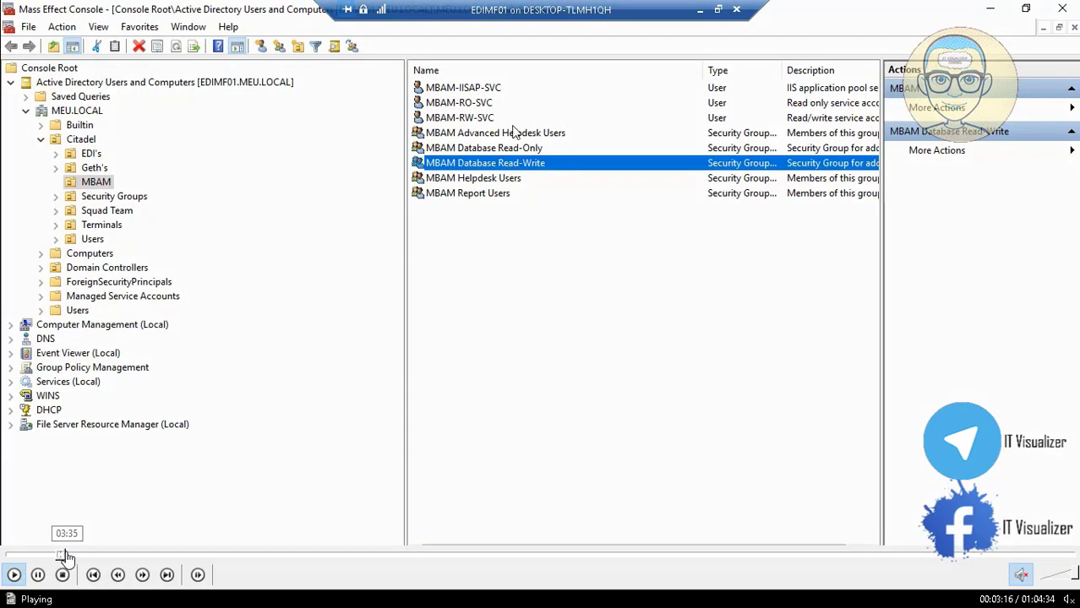
click(60, 555)
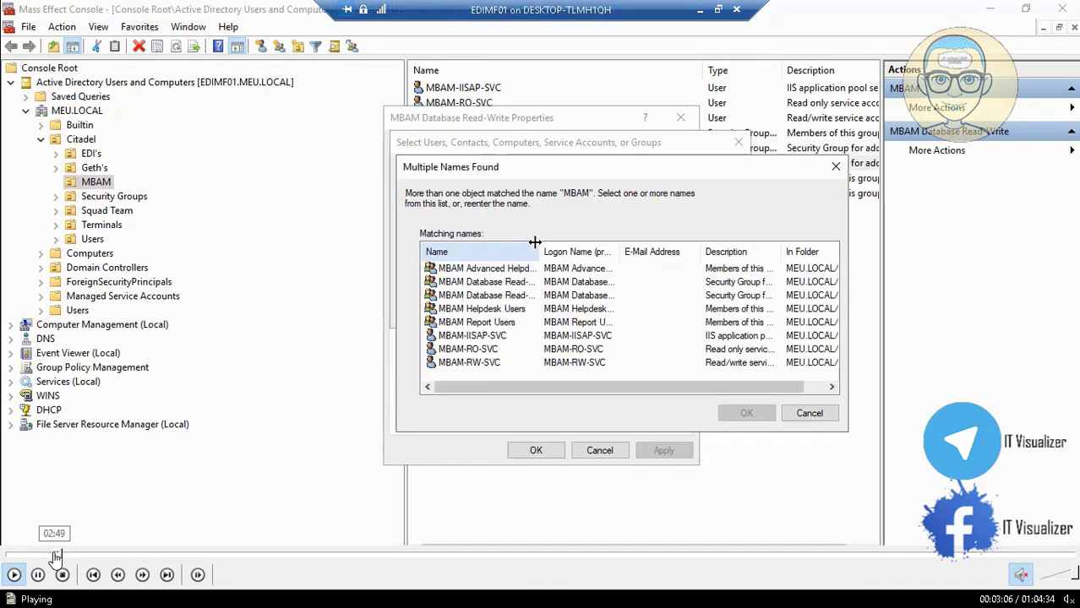
click(53, 554)
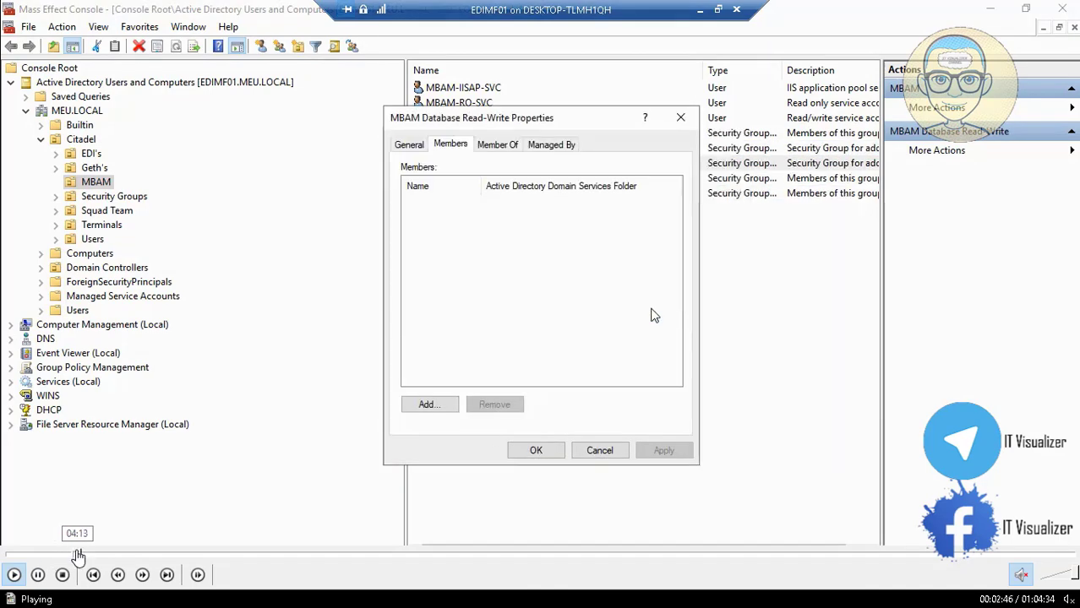
click(77, 555)
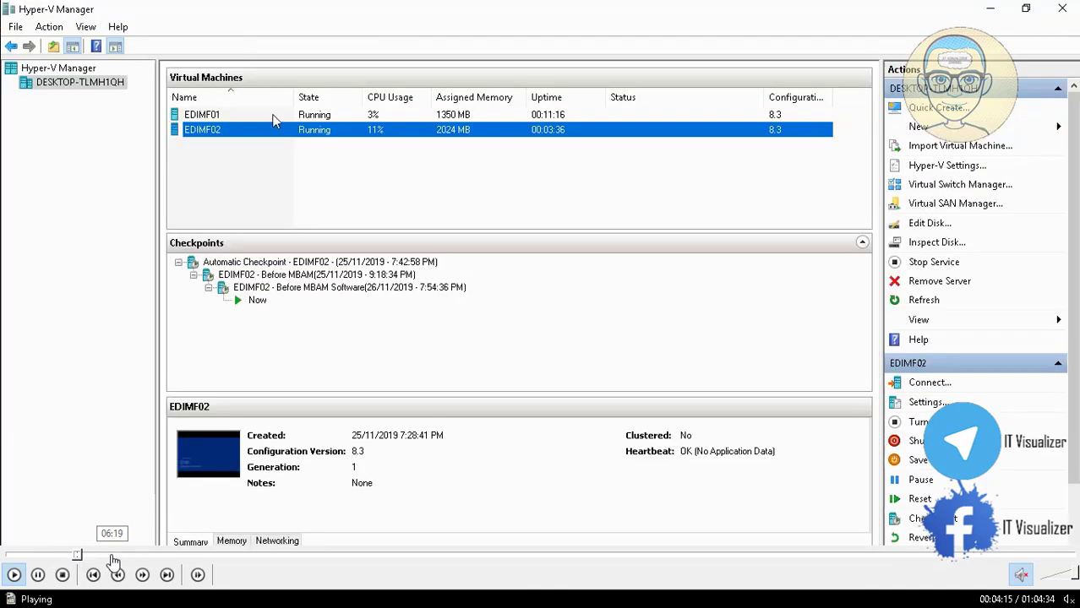
Step: Scrub between 06:20 and 08:20, settling near 06:50 where the Services window shows
click(112, 556)
click(130, 555)
click(152, 555)
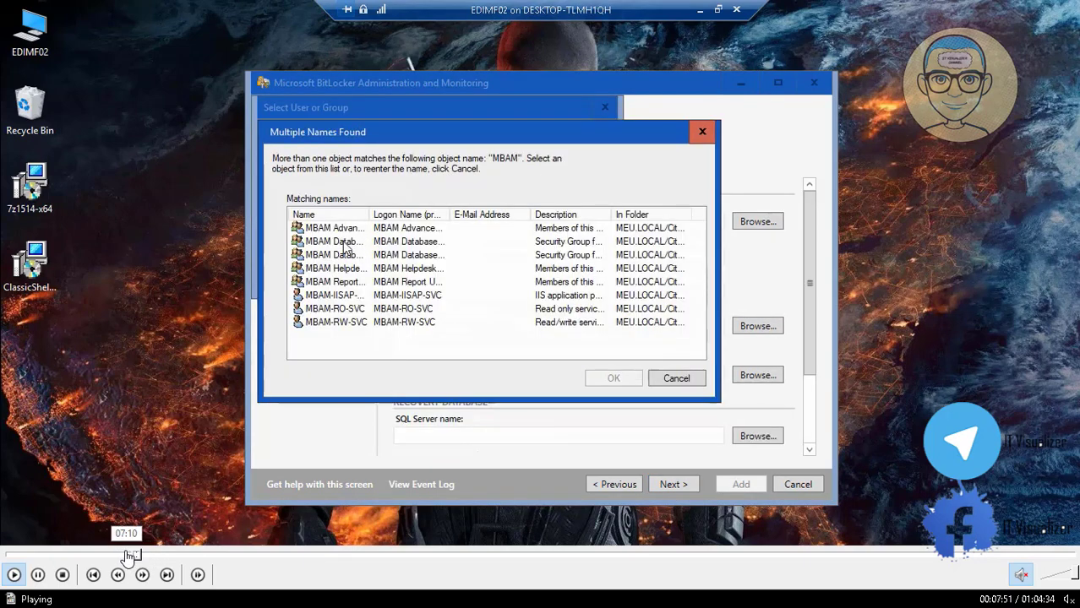
click(126, 555)
click(121, 556)
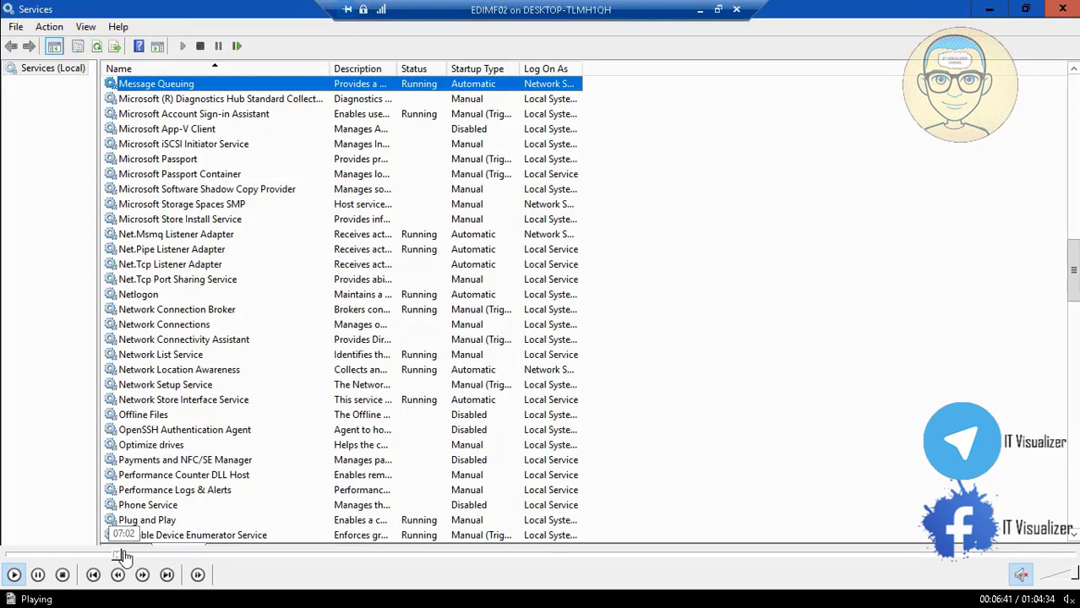
click(126, 555)
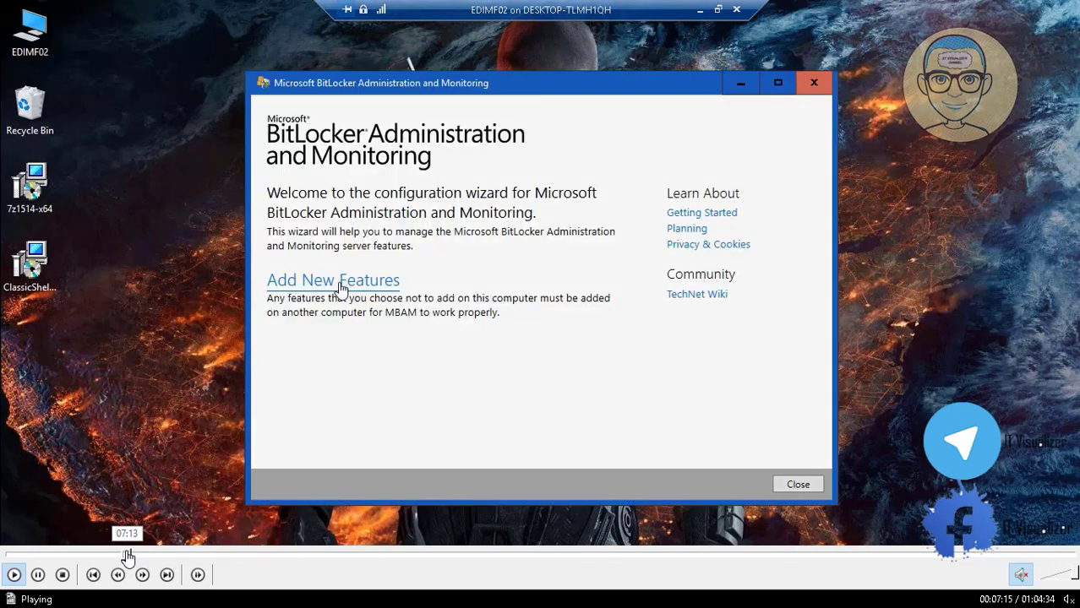
click(124, 555)
click(123, 555)
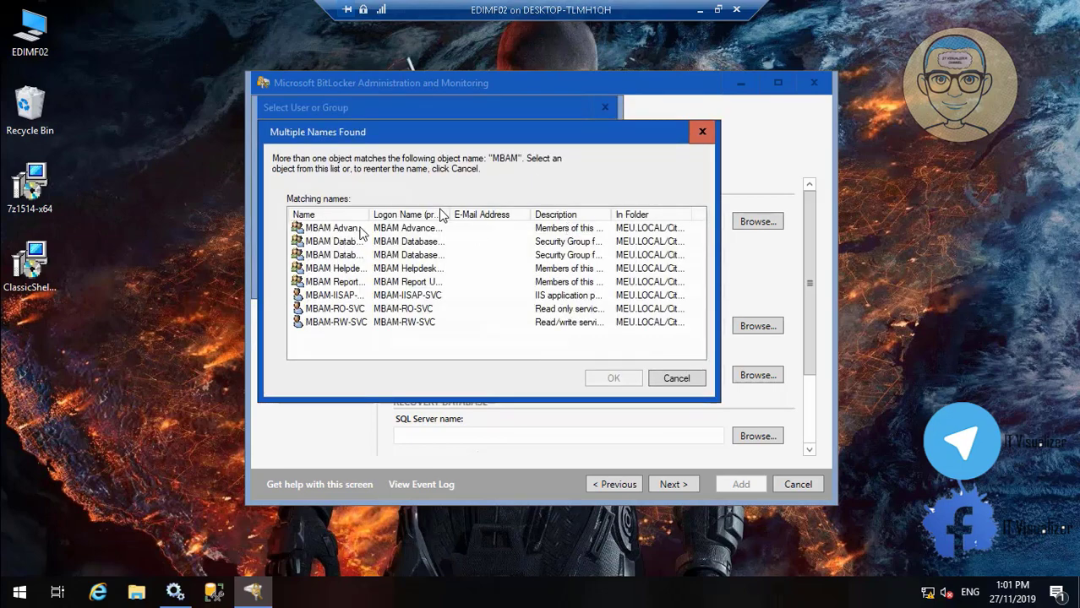
Step: Widen the Name column to read the MBAM groups and accounts found
drag(368, 214, 417, 213)
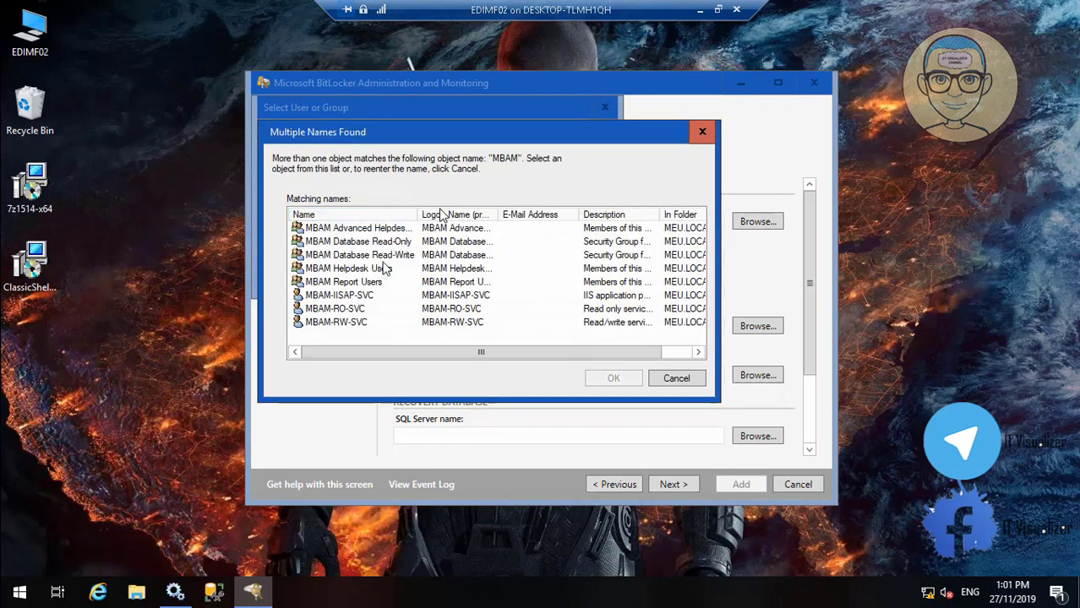
Step: Assign MBAM Database Read-Write as the compliance database's read/write access group
click(395, 257)
click(609, 379)
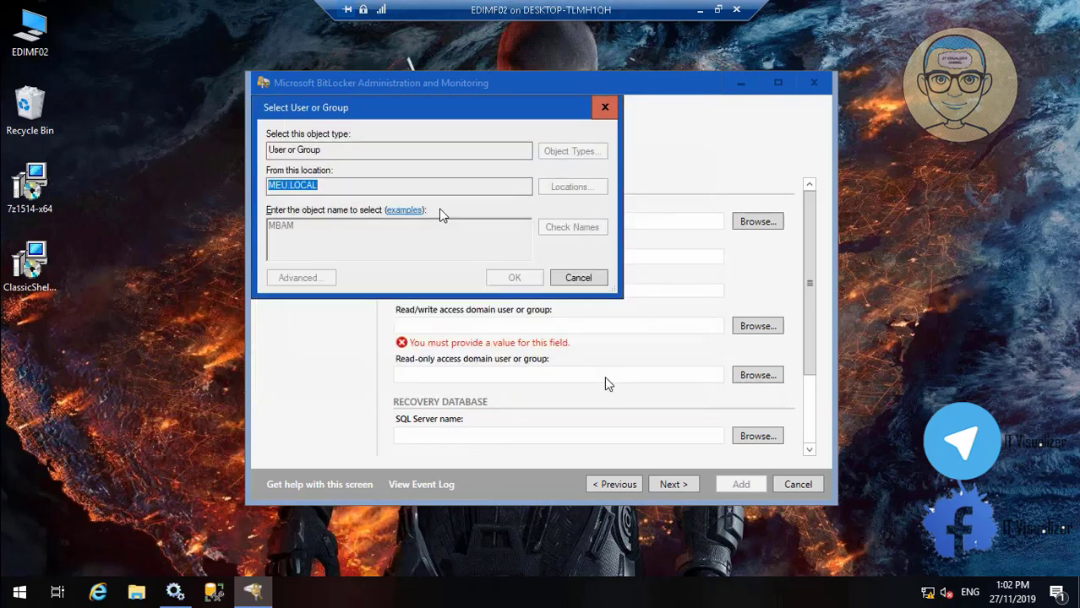
click(517, 279)
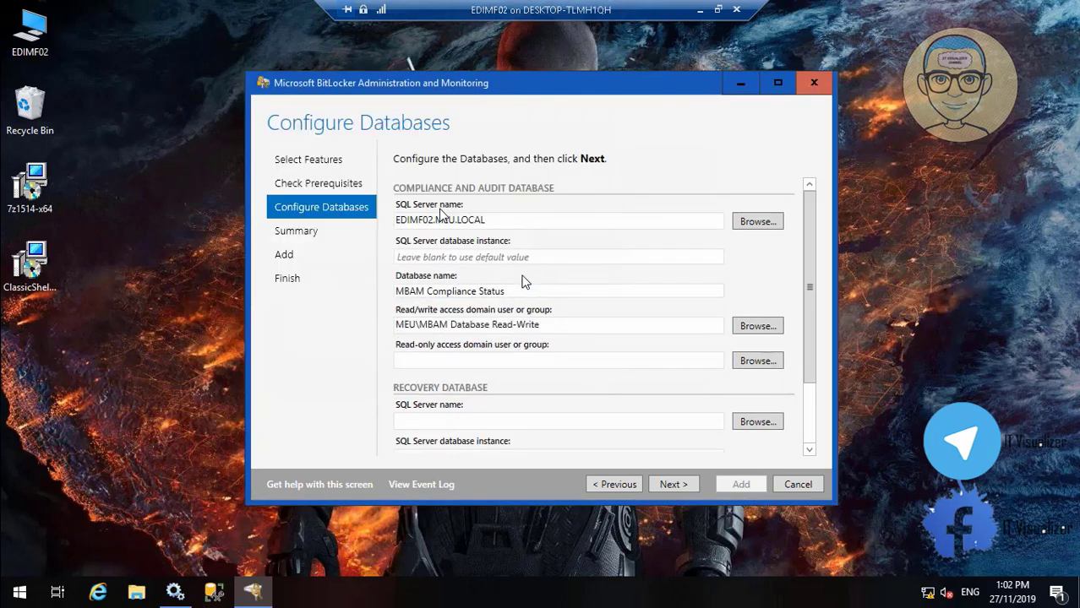
Step: Look up MBA matches and assign MBAM Database Read-Only as the read-only access group
click(757, 361)
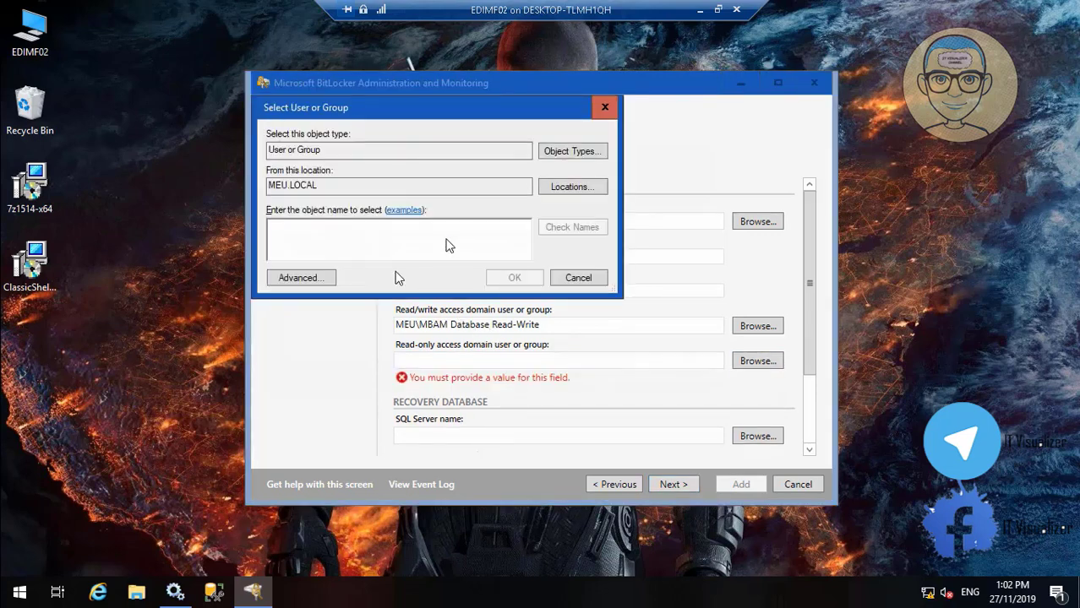
text(MBAM)
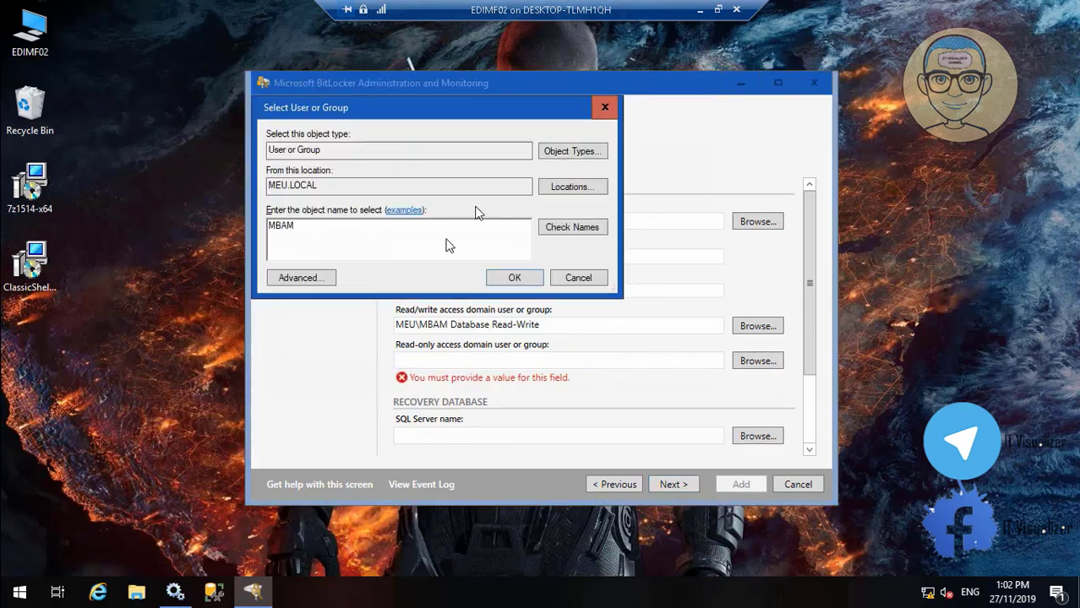
click(575, 227)
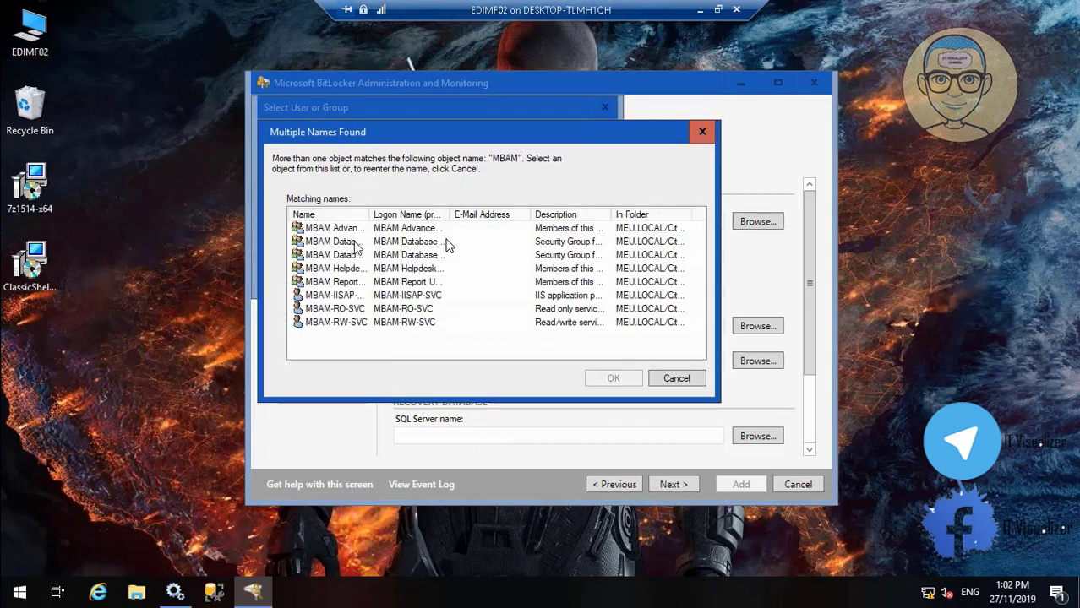
drag(394, 214, 414, 214)
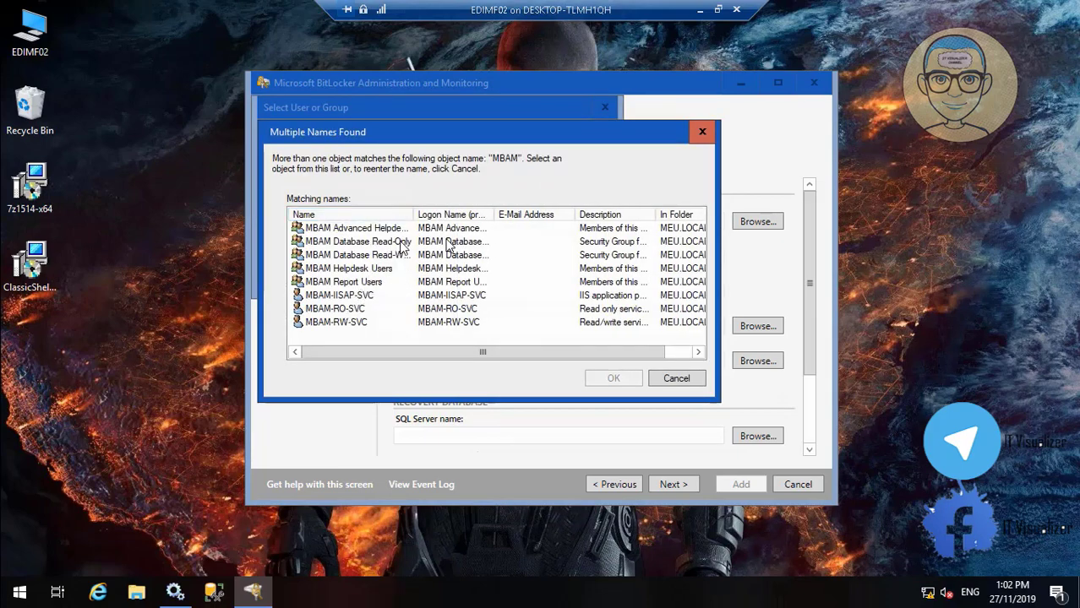
click(401, 244)
click(614, 378)
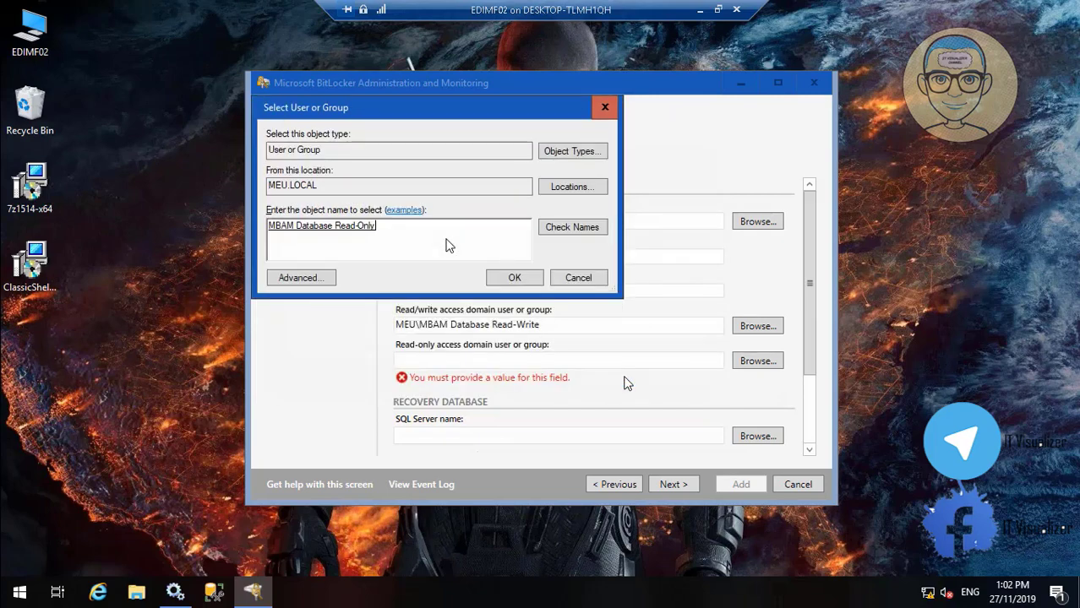
click(511, 279)
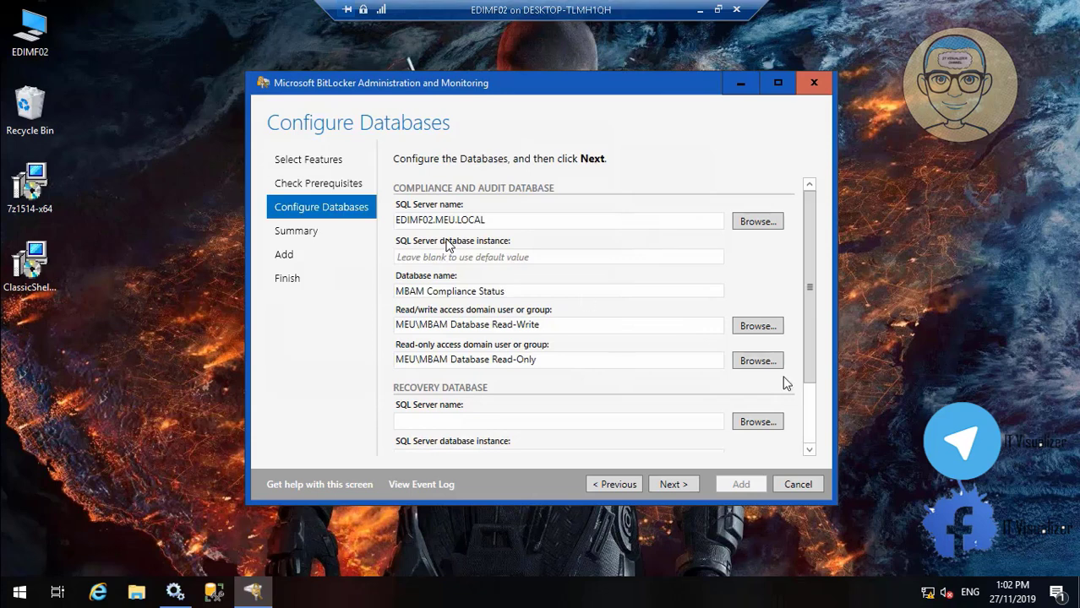
Step: Resolve EDI to EDIMF02.MEU.LOCAL as the recovery database's SQL Server name
click(809, 451)
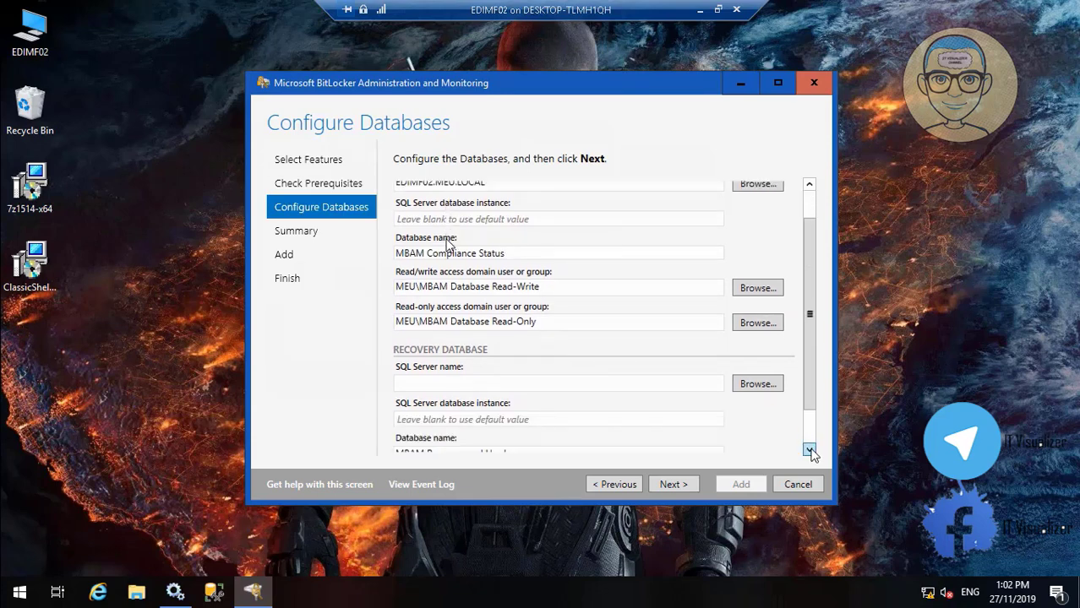
click(809, 451)
click(757, 346)
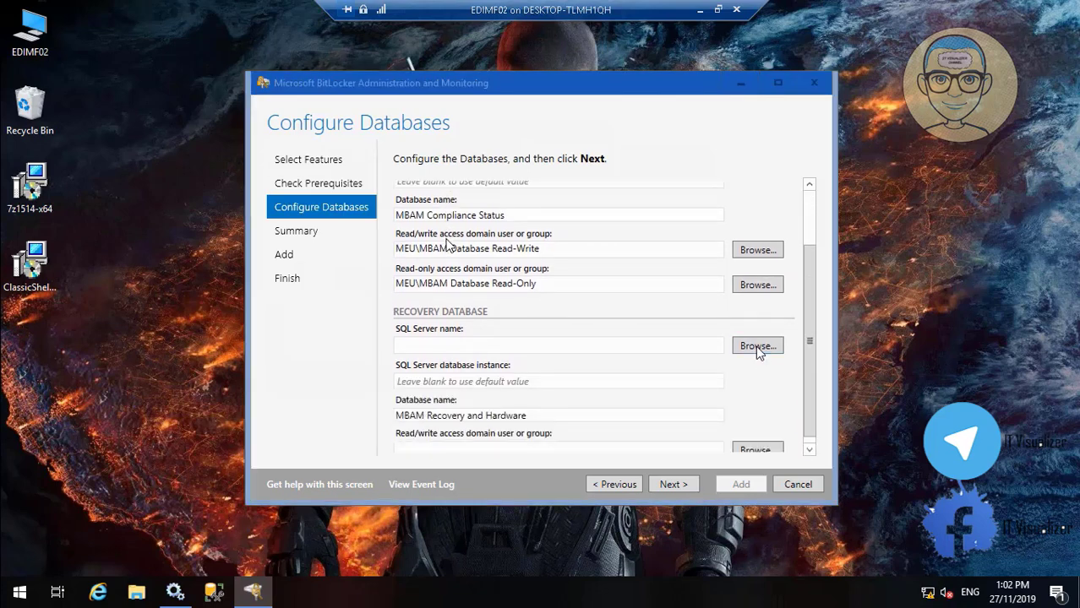
text(EDIMF02)
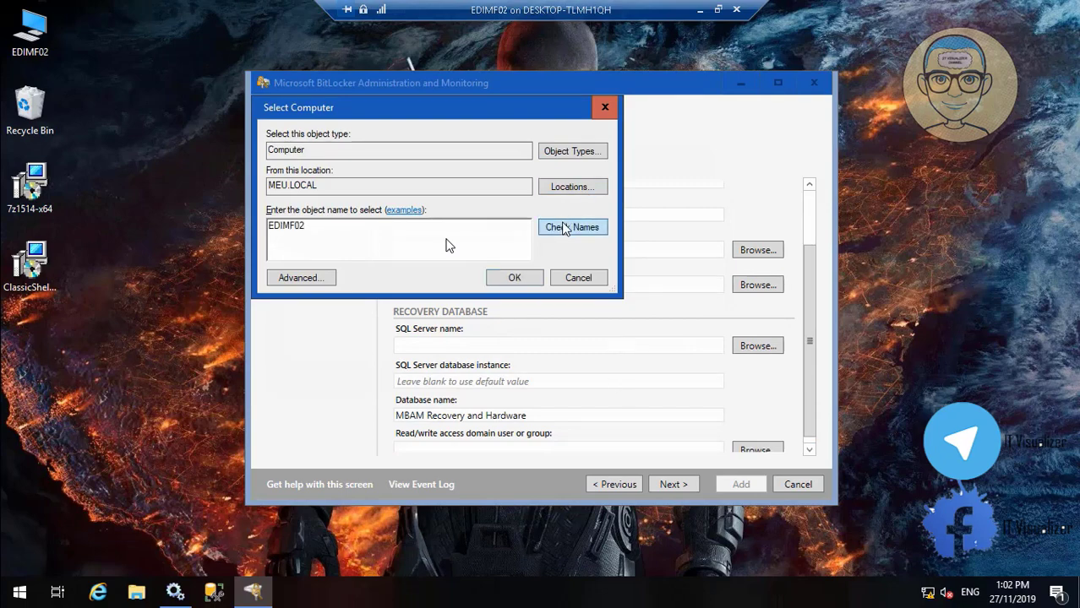
click(564, 228)
click(514, 278)
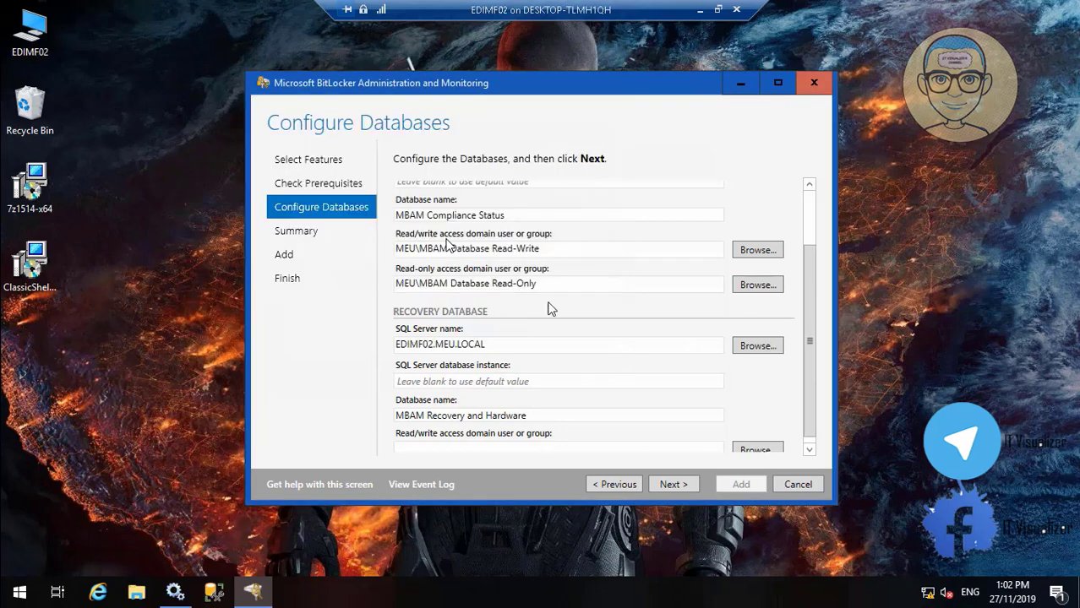
click(809, 450)
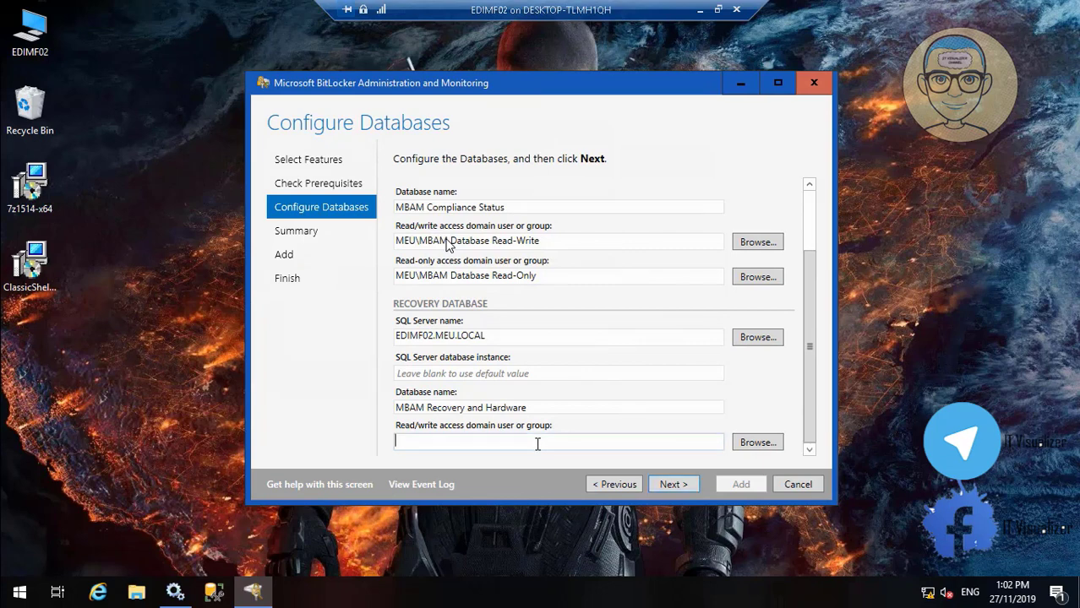
Step: Search MBAM and assign MBAM Database Read-Write to the recovery database's read/write access
click(757, 442)
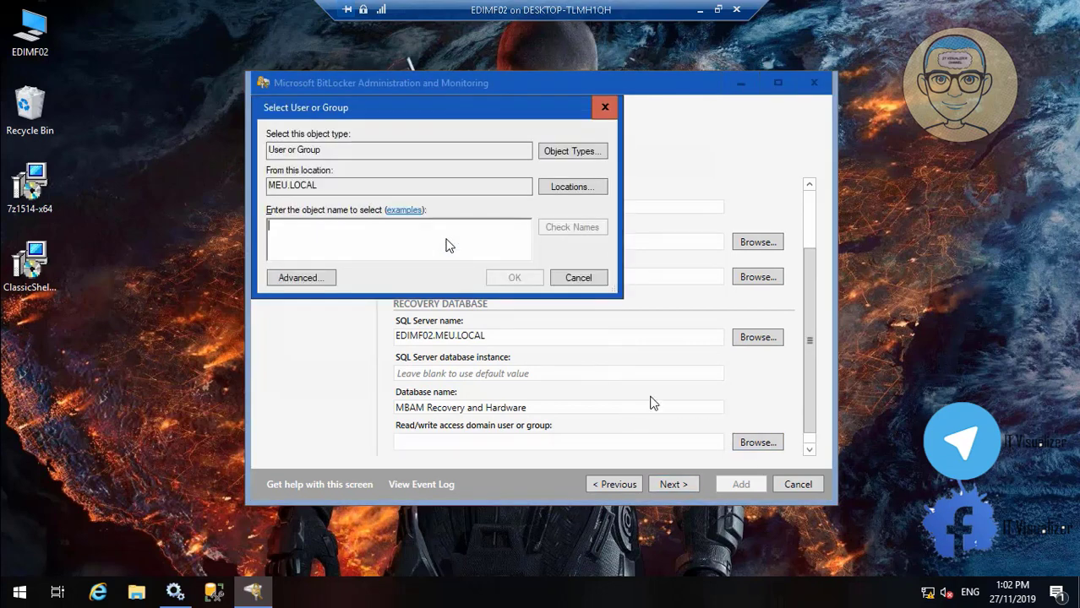
text(M)
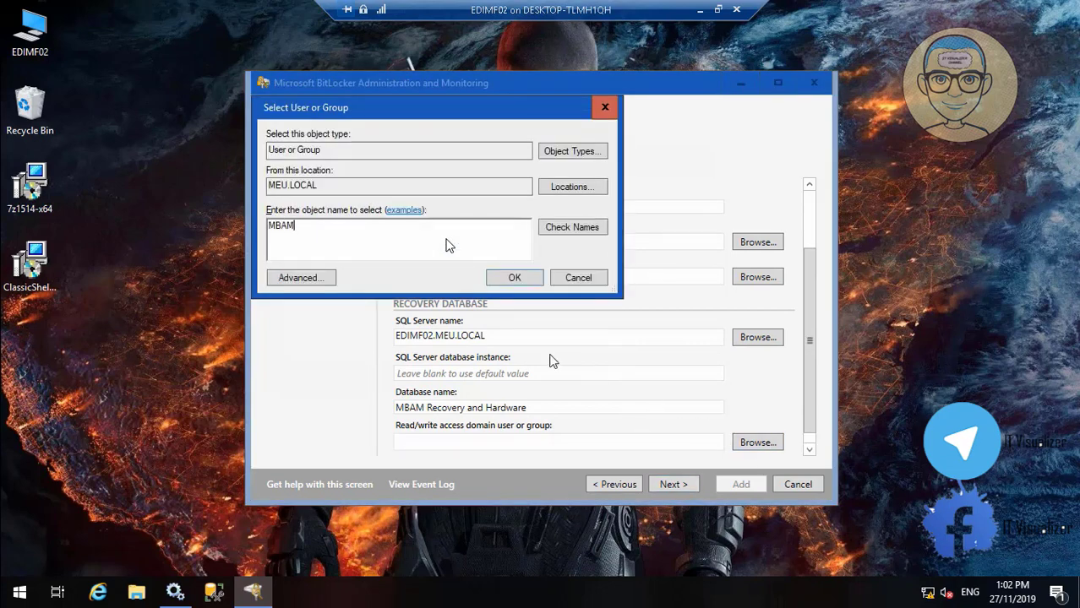
text(BAM)
click(564, 228)
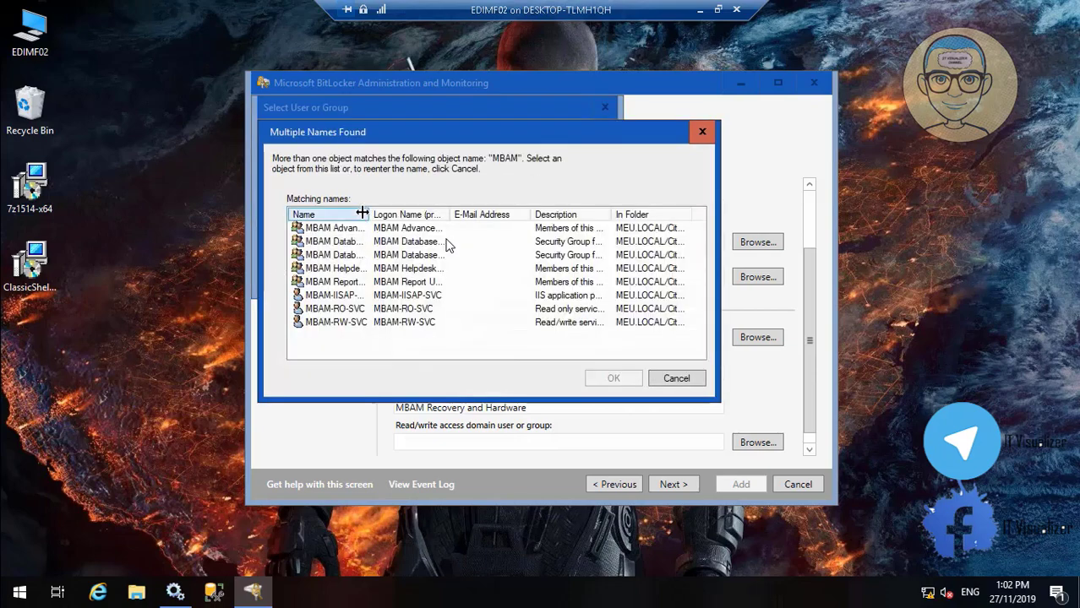
drag(362, 211, 449, 214)
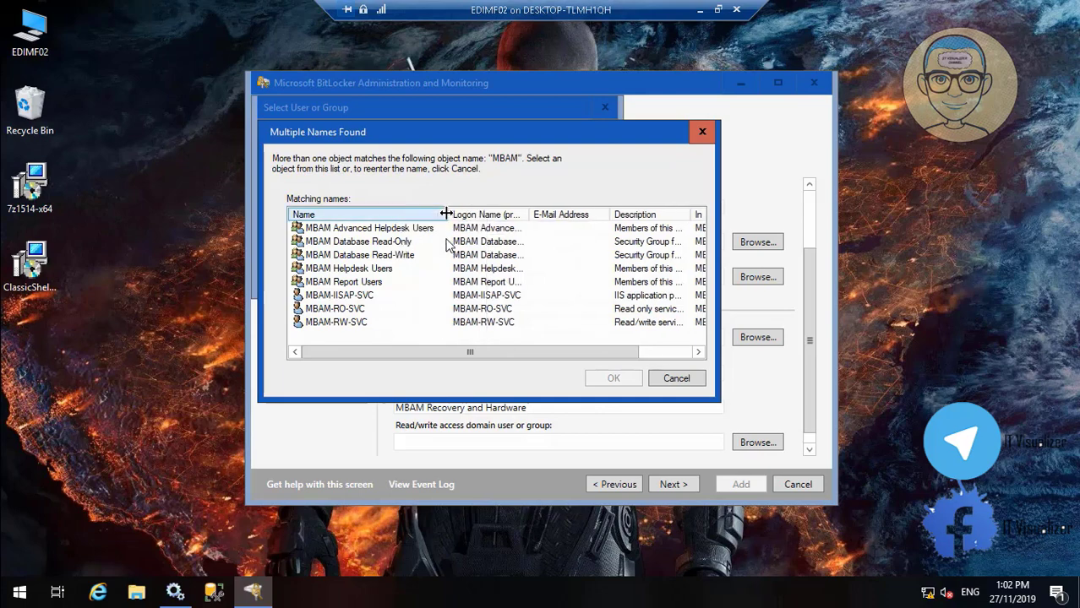
click(410, 256)
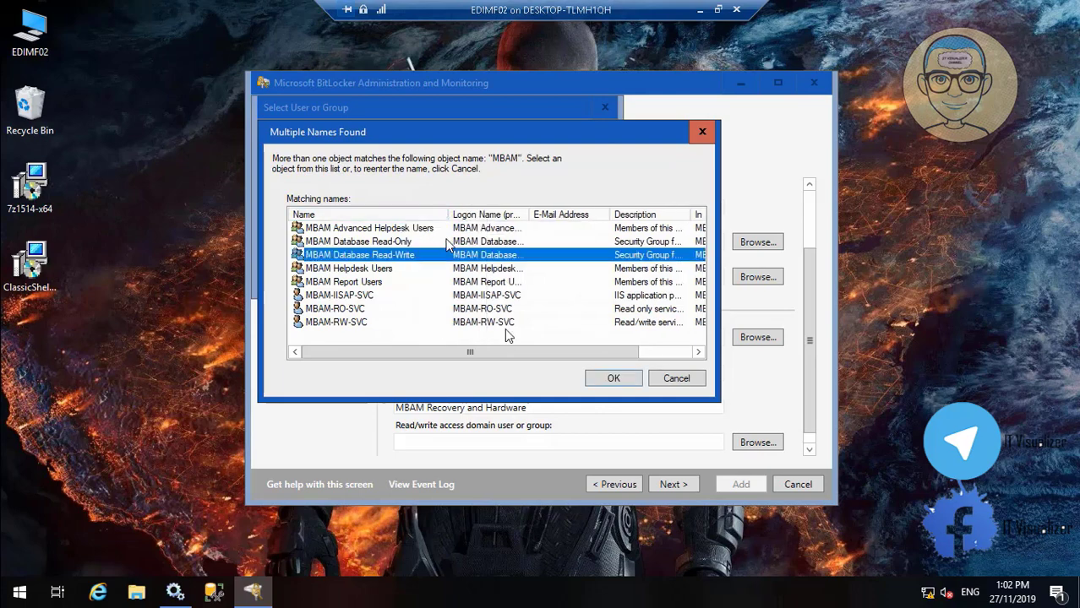
click(627, 375)
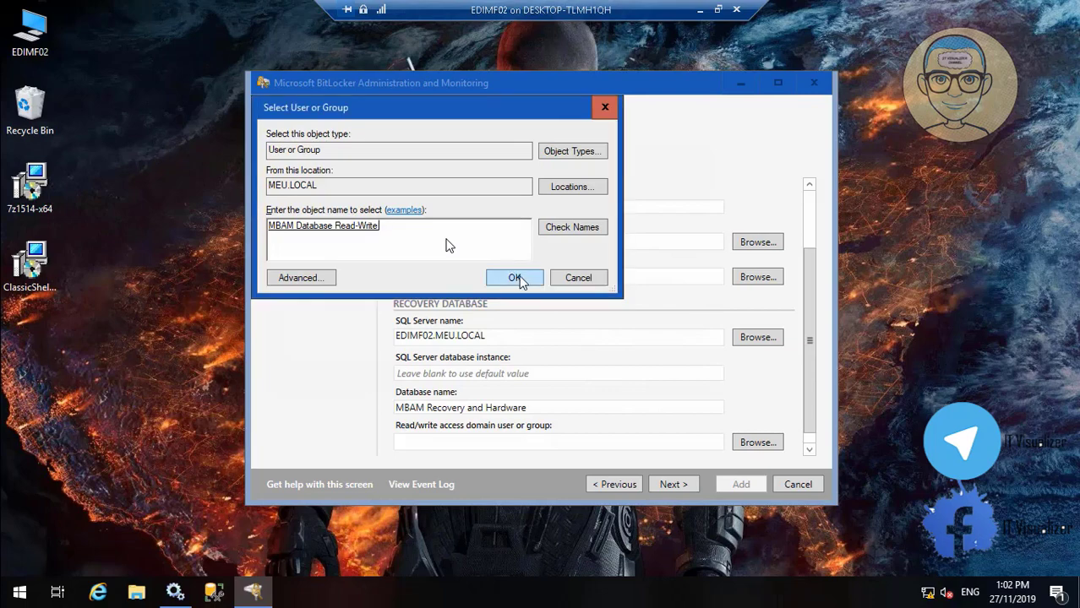
click(518, 277)
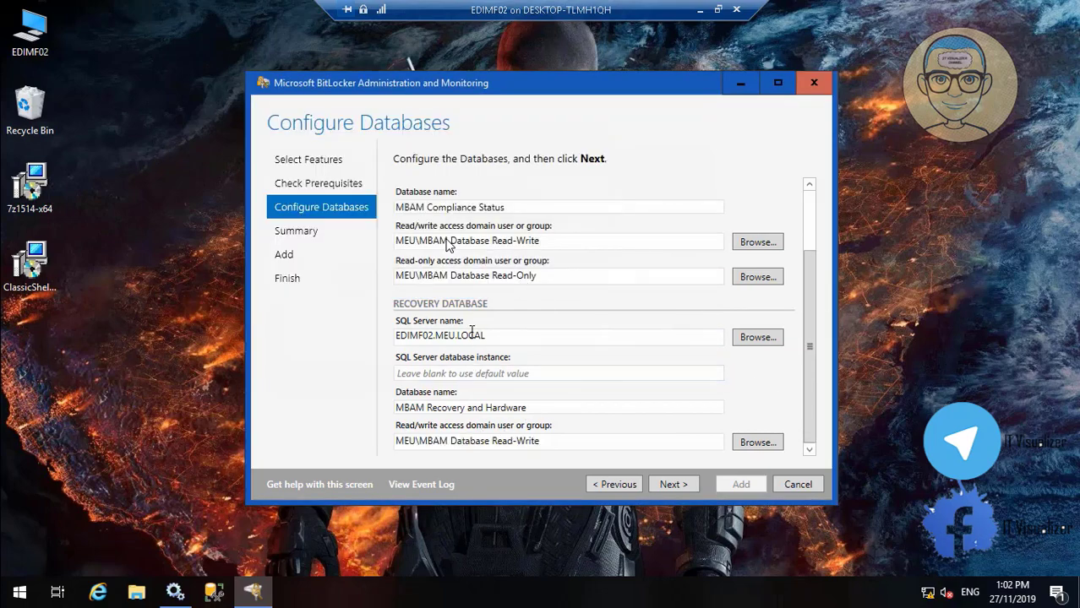
Step: Review the compliance and recovery database values, then continue to the Summary page
click(810, 187)
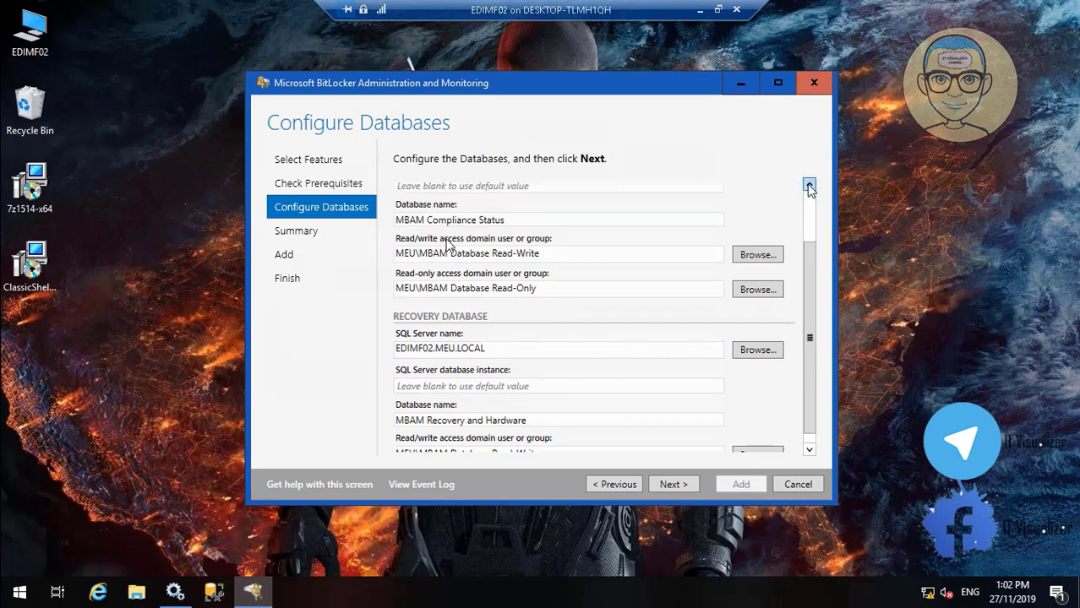
click(809, 186)
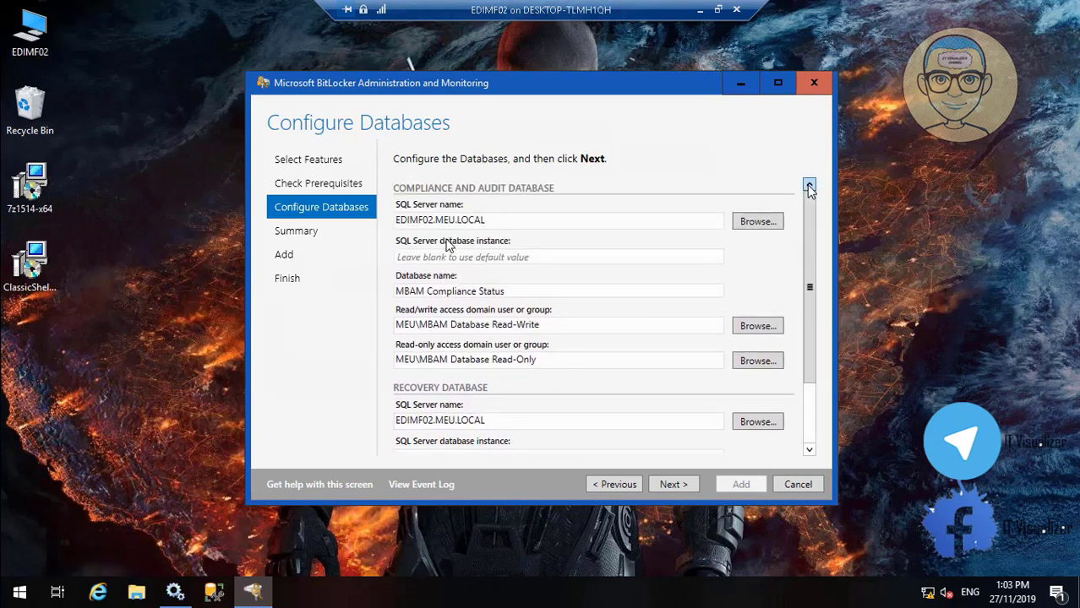
click(809, 429)
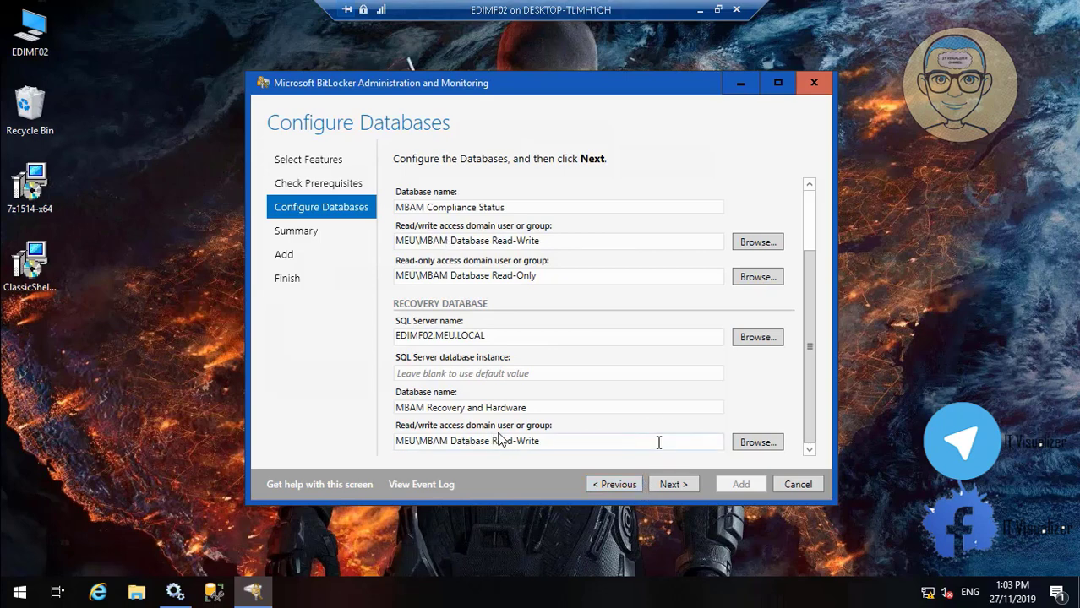
click(676, 483)
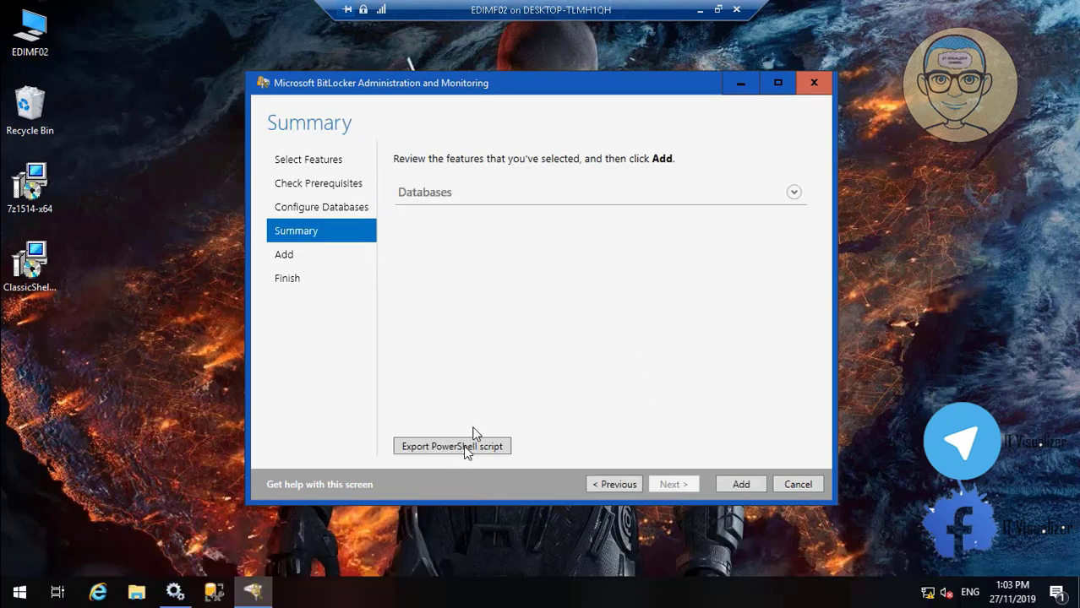
Step: Add the selected database features, then skip the recording ahead to Hyper-V Manager
click(742, 486)
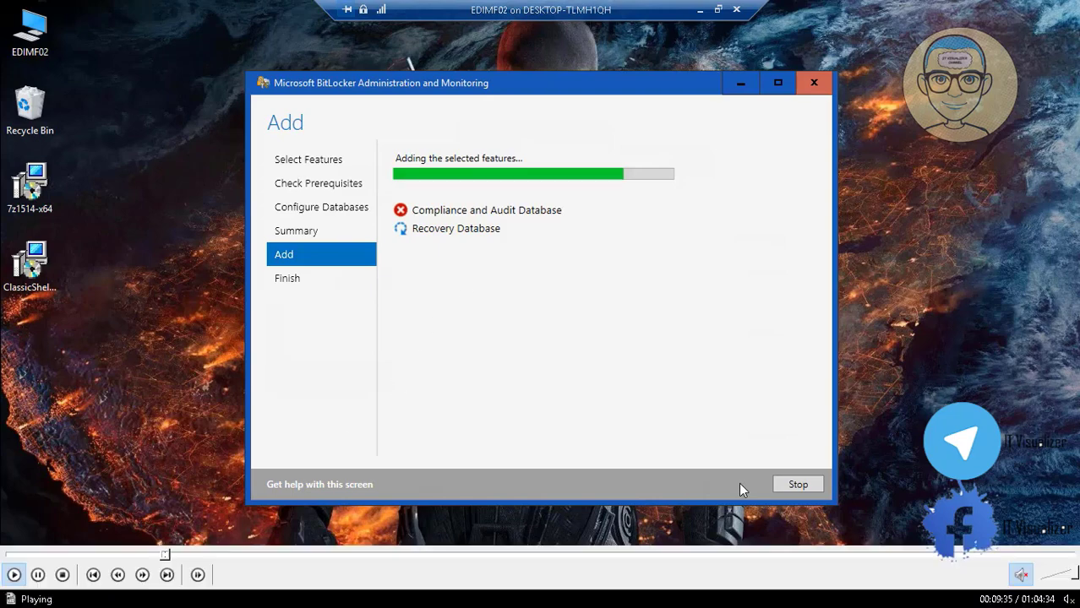
click(251, 555)
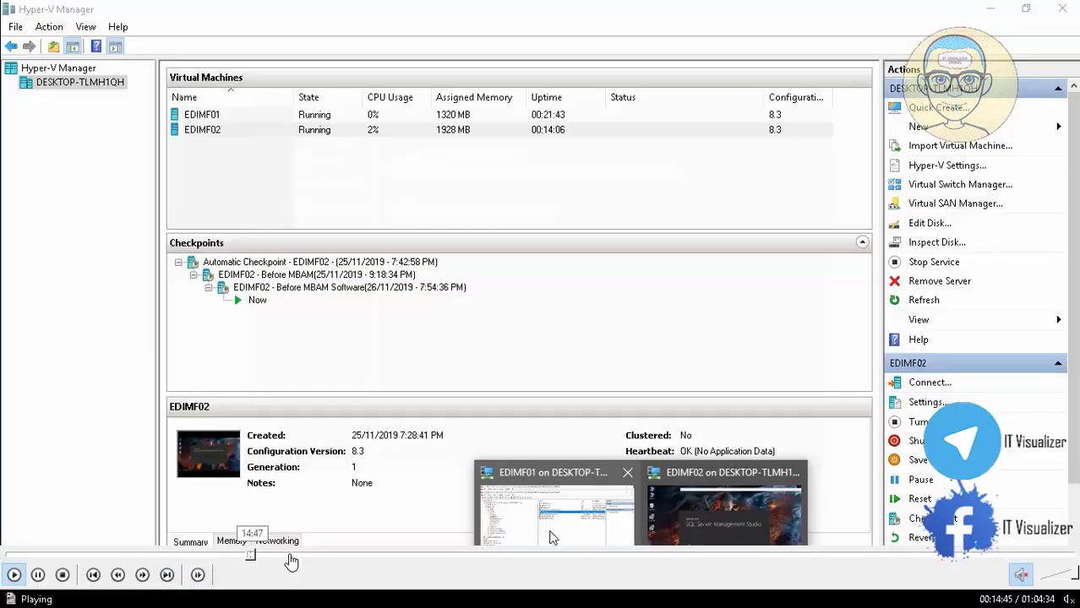
Step: Scrub the recording from the installer progress forward toward the Configure Databases step
click(251, 558)
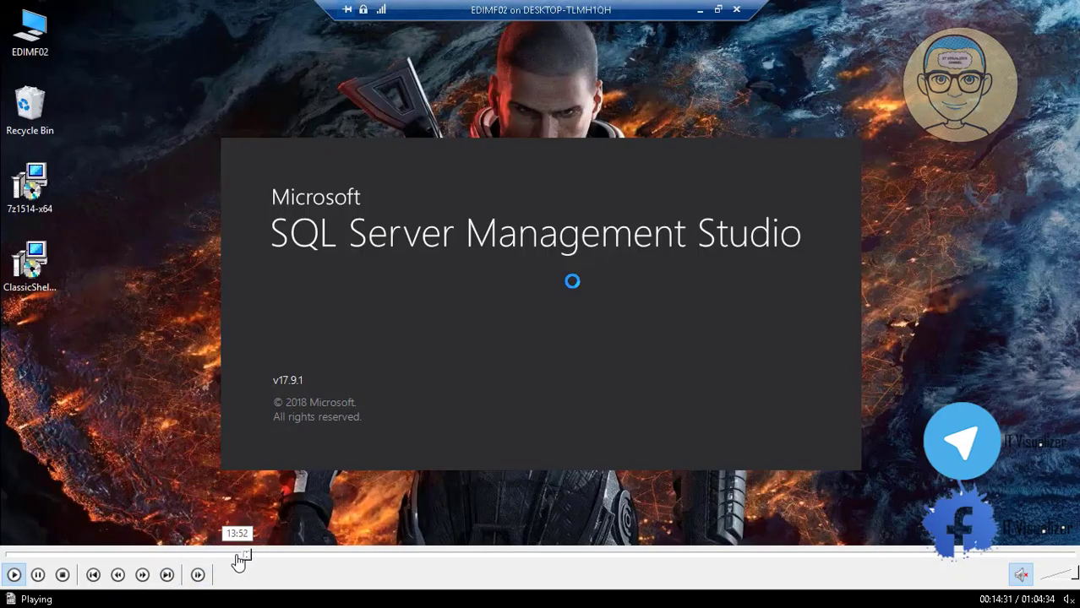
click(236, 558)
click(232, 558)
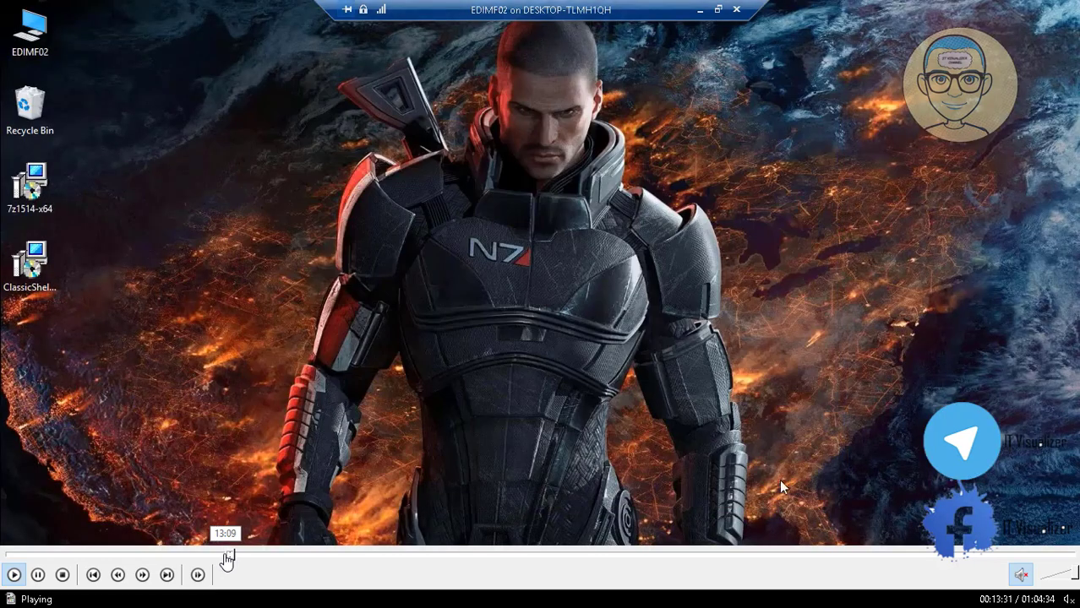
click(226, 559)
click(227, 558)
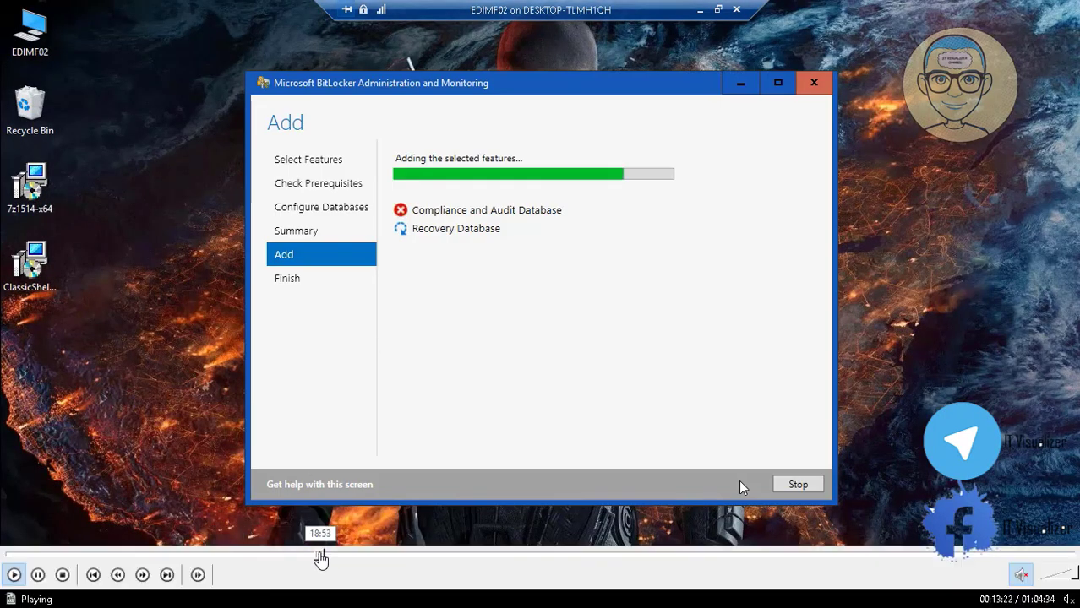
click(320, 559)
click(372, 559)
click(414, 558)
click(482, 559)
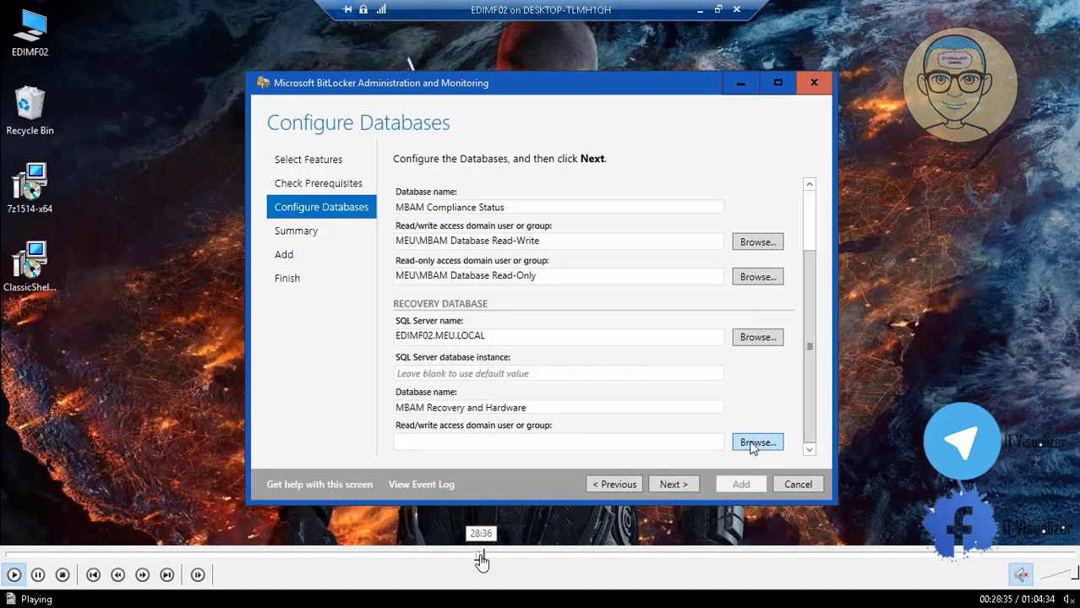
click(517, 558)
click(545, 559)
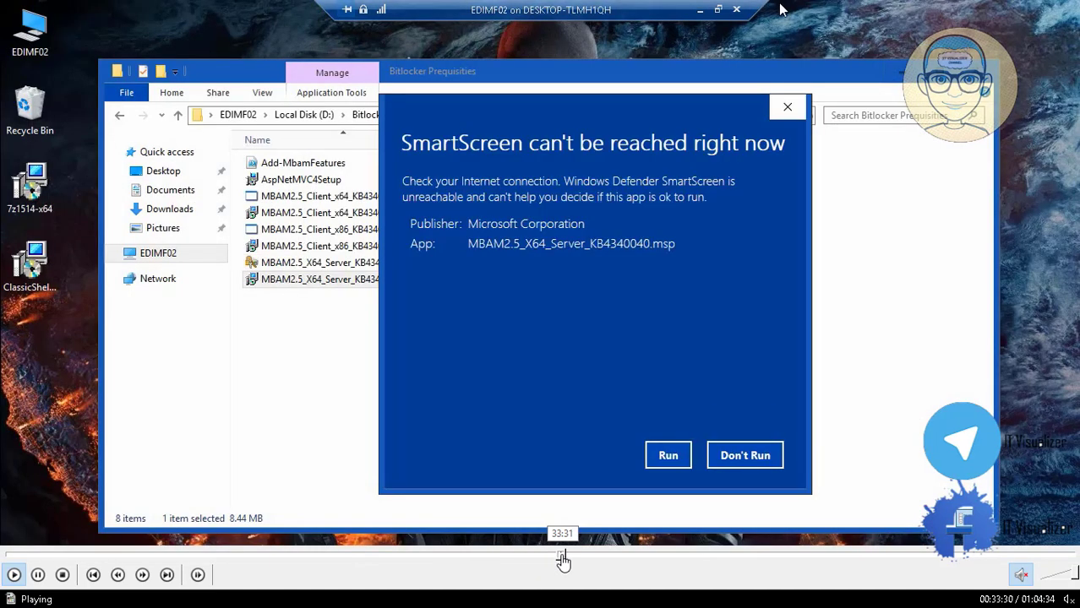
click(562, 559)
Step: Rewind through the Explorer and SSMS scenes to the Event Viewer MBAM-Setup error at 27:21
click(551, 559)
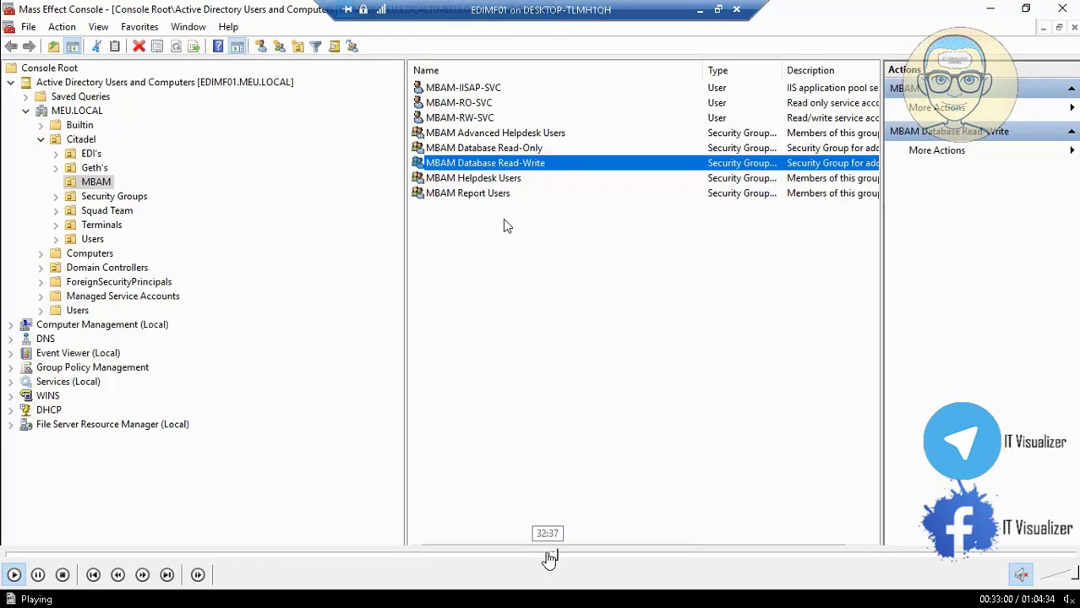
click(544, 559)
click(535, 559)
click(534, 558)
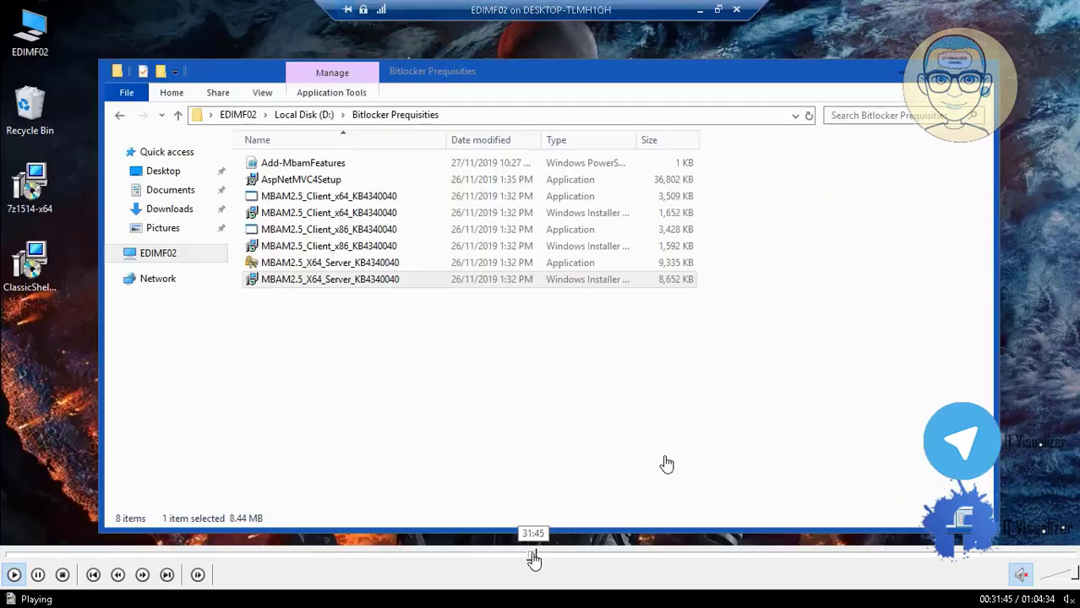
click(538, 557)
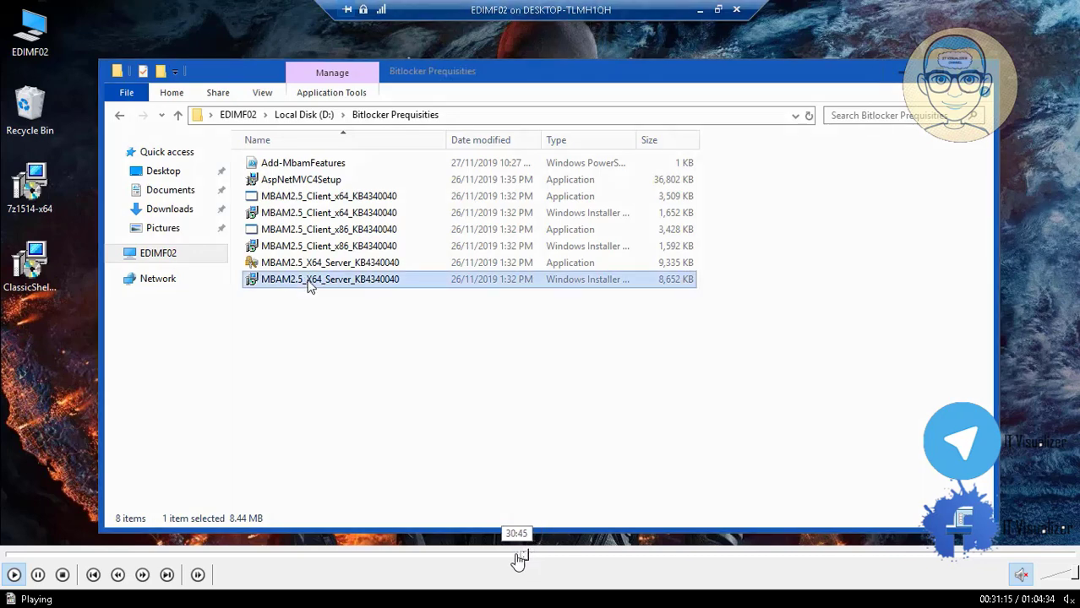
click(513, 558)
click(503, 559)
click(497, 559)
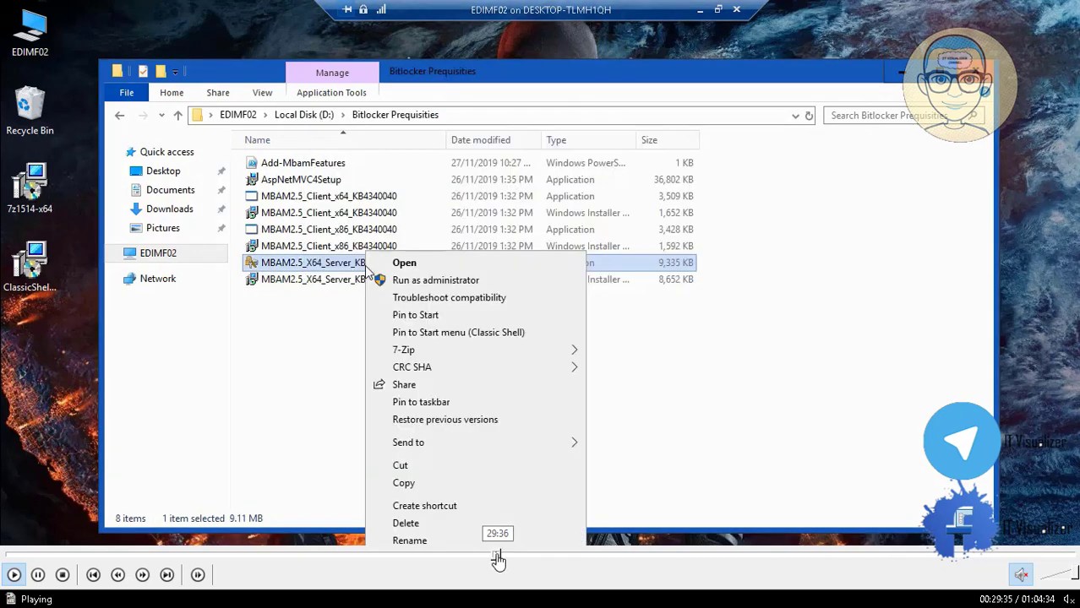
click(480, 558)
click(473, 559)
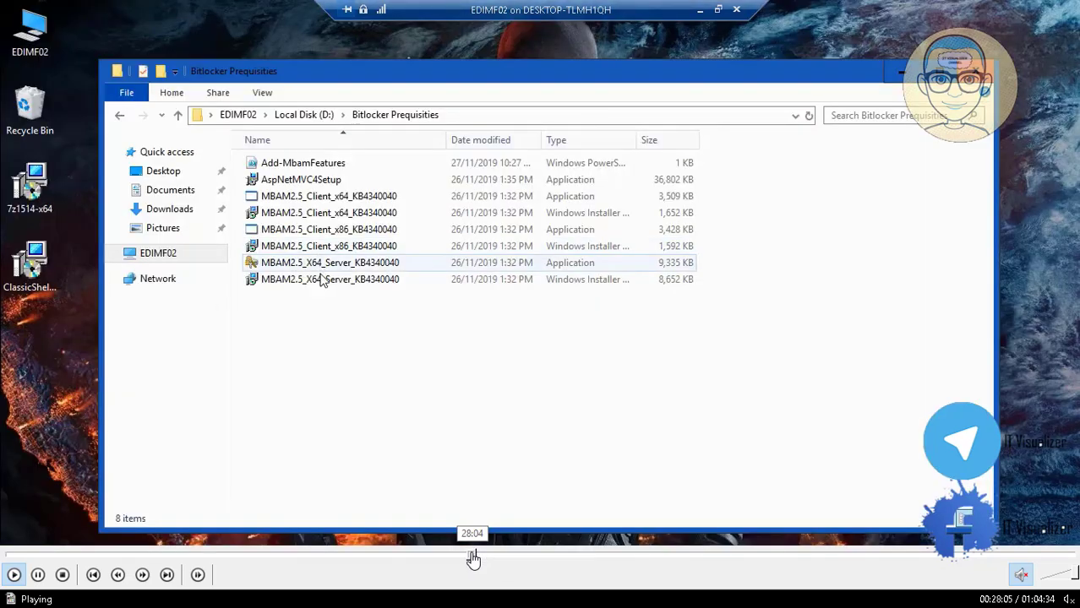
click(469, 559)
click(467, 558)
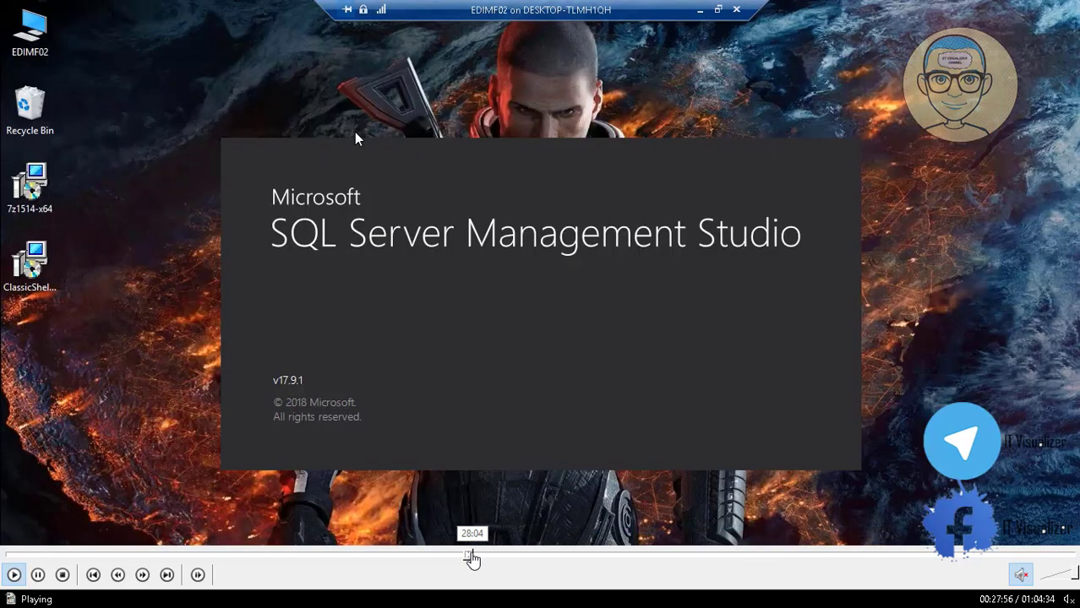
click(473, 558)
click(473, 559)
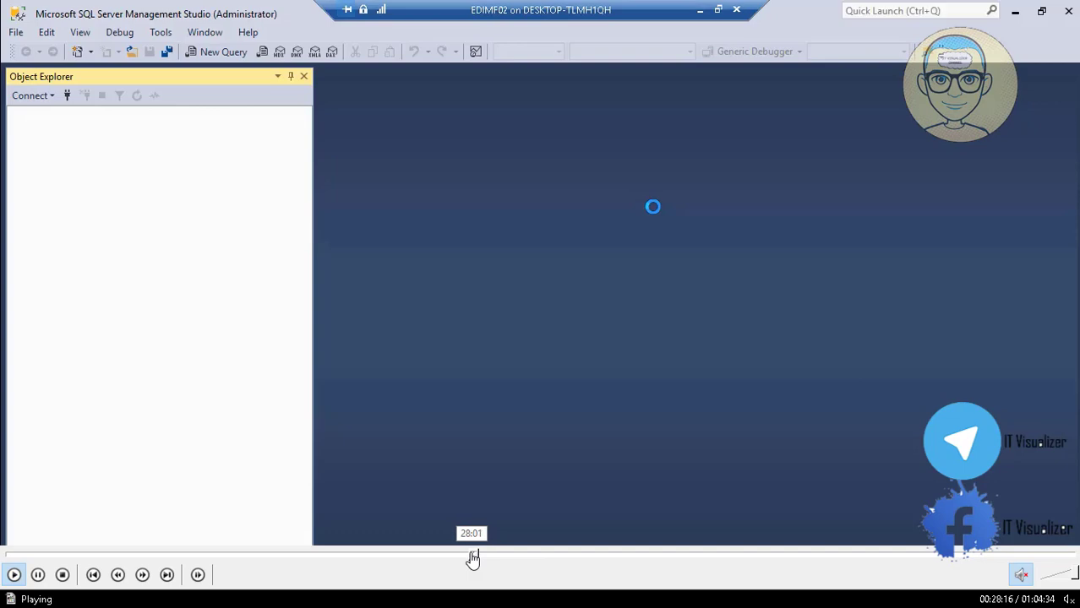
click(471, 558)
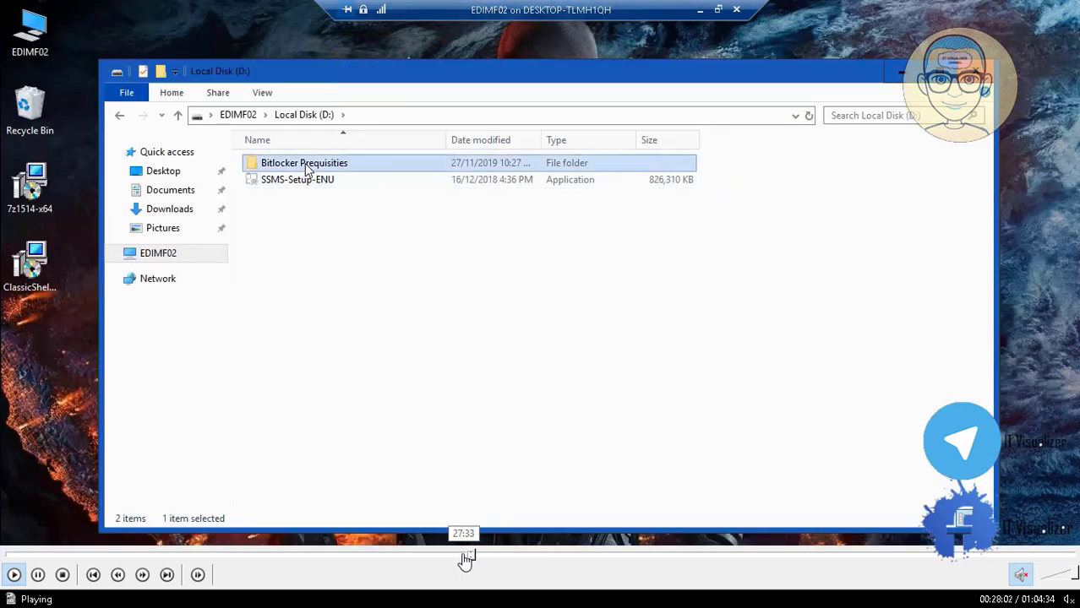
click(464, 559)
click(462, 557)
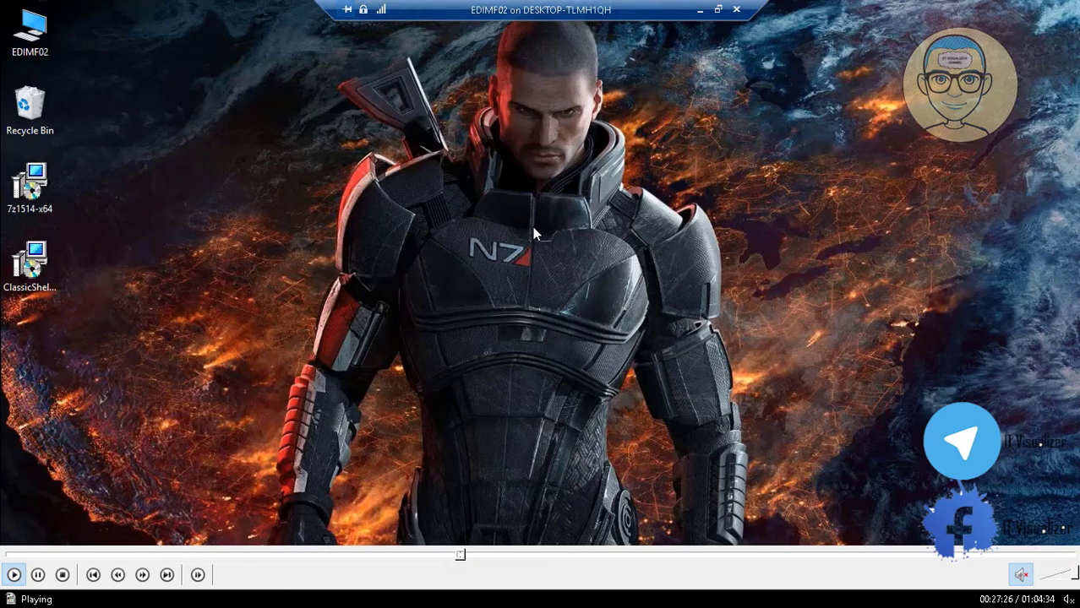
click(463, 557)
click(462, 558)
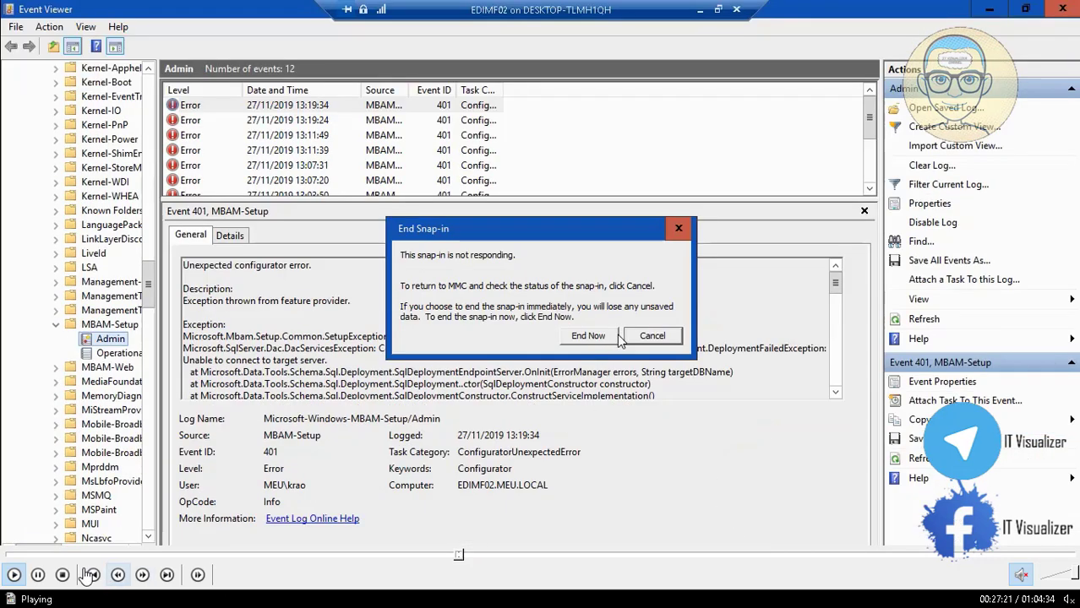
Step: Seek the recording past the TechNet forum answer to the Event Viewer error 401 details at 27:25
click(37, 575)
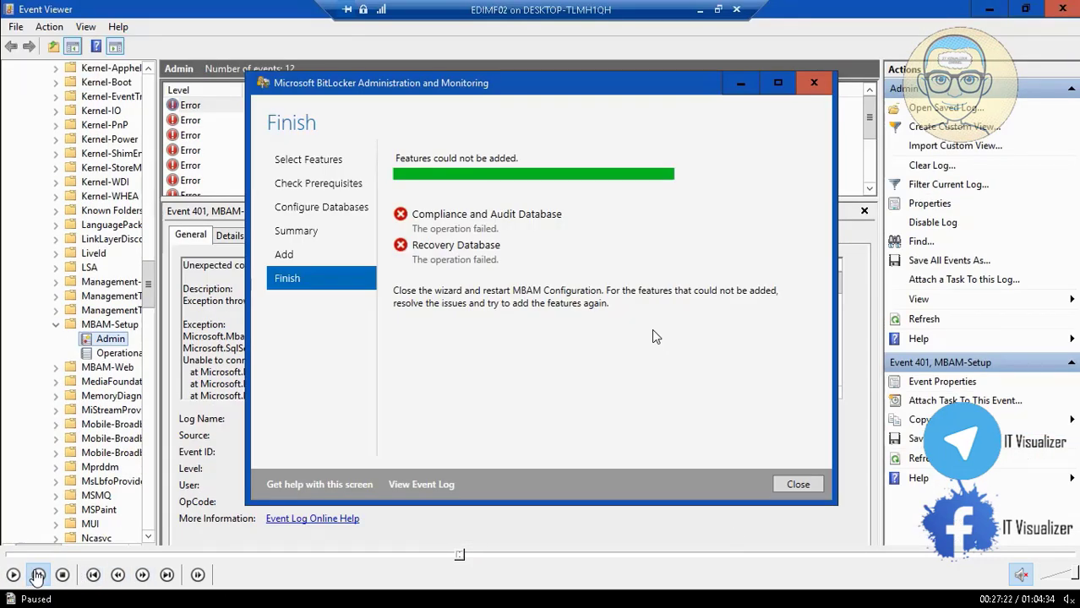
click(457, 556)
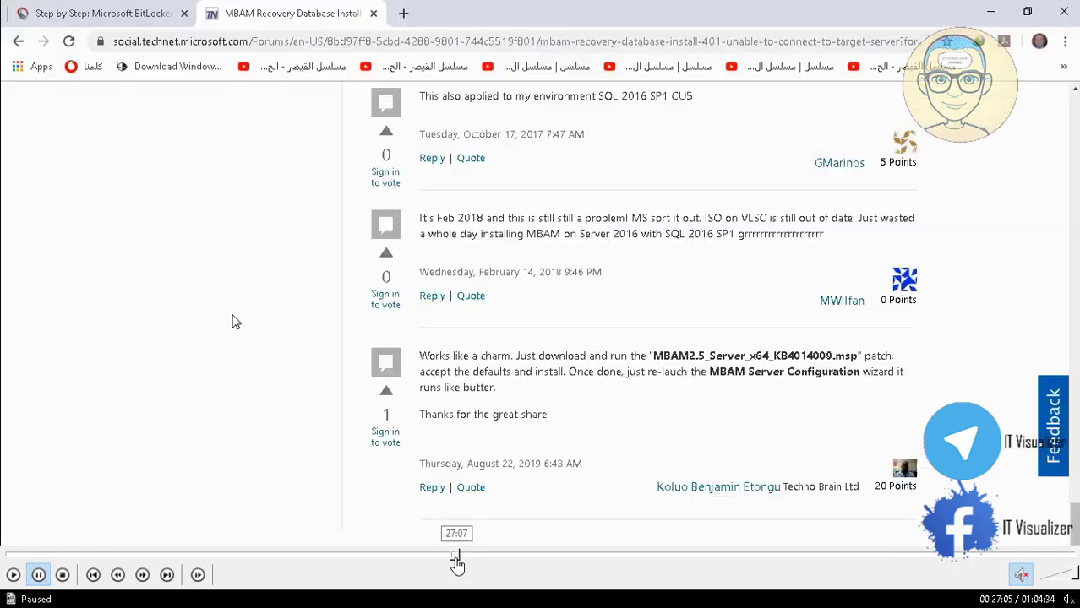
click(15, 575)
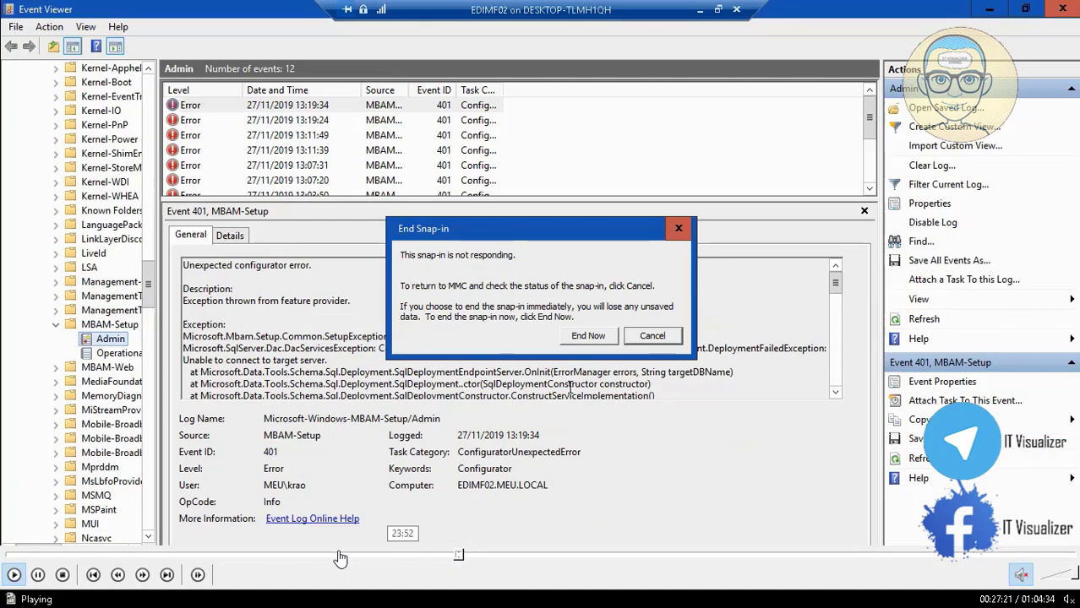
click(37, 575)
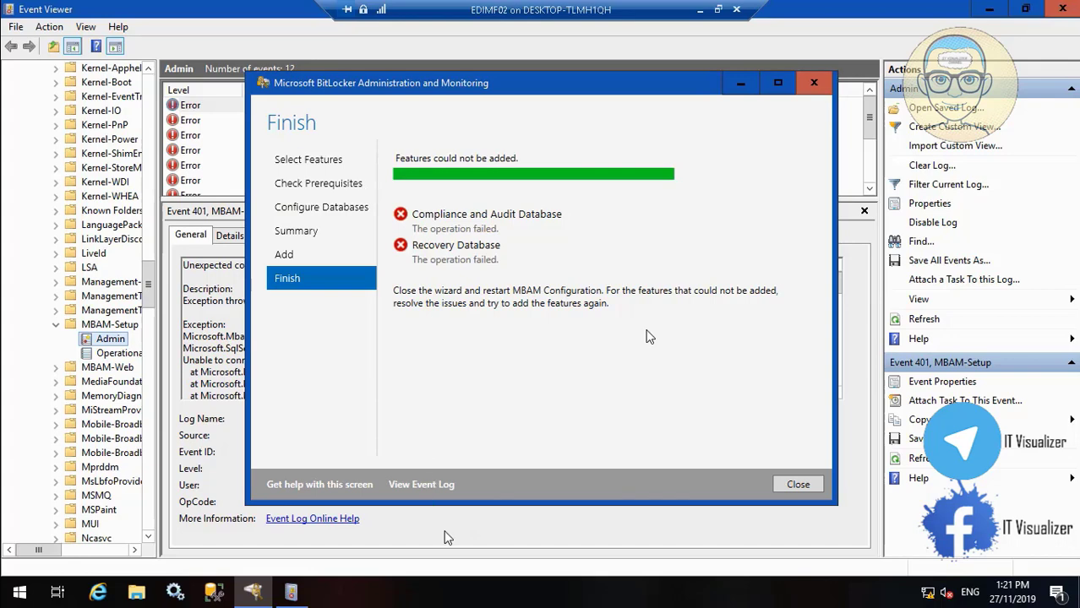
click(457, 556)
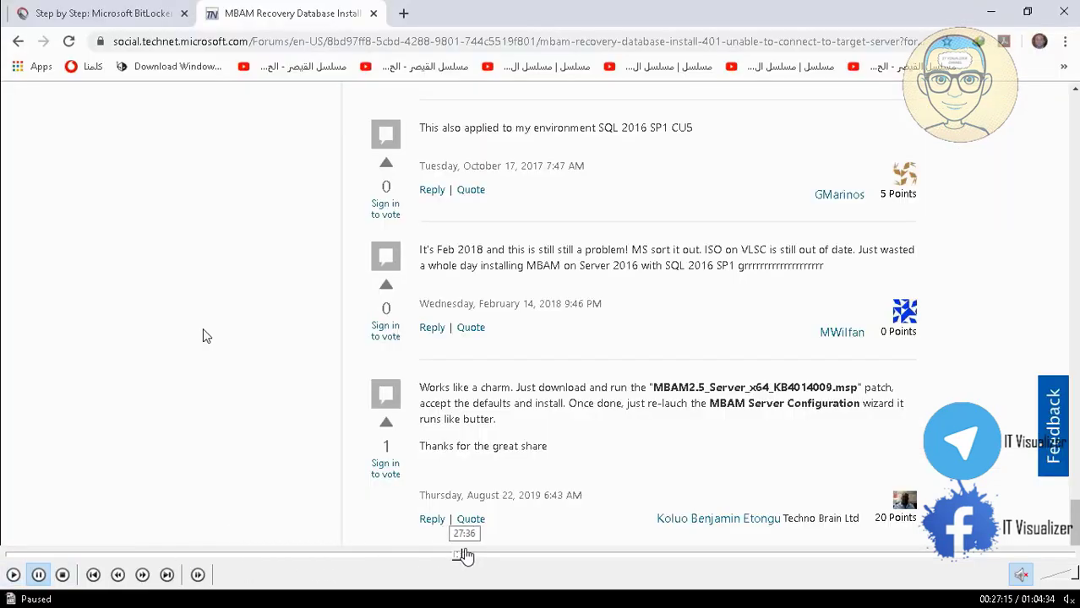
click(463, 556)
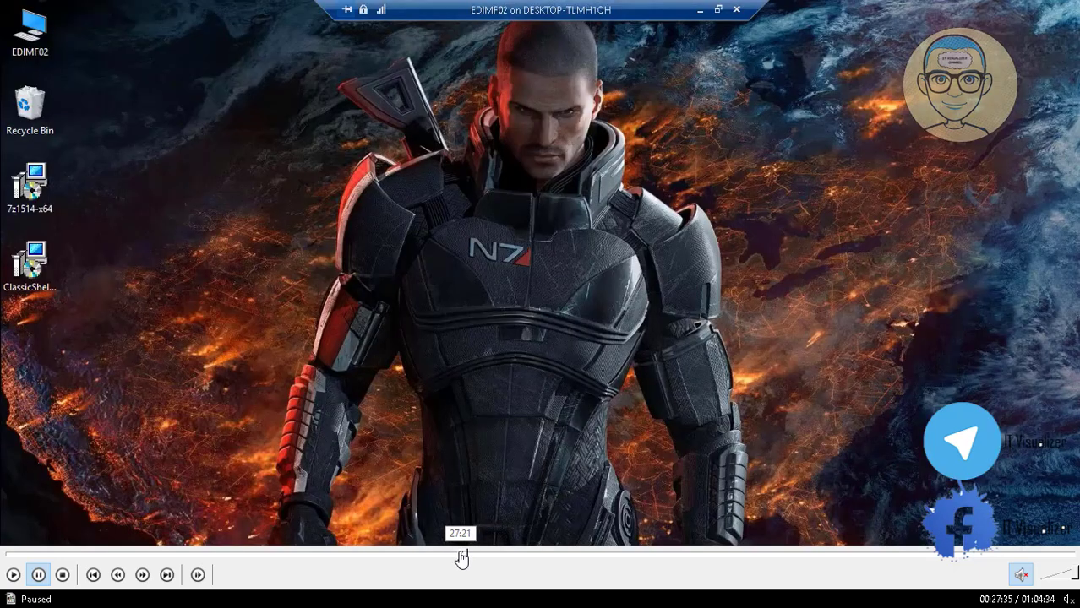
click(461, 556)
click(462, 556)
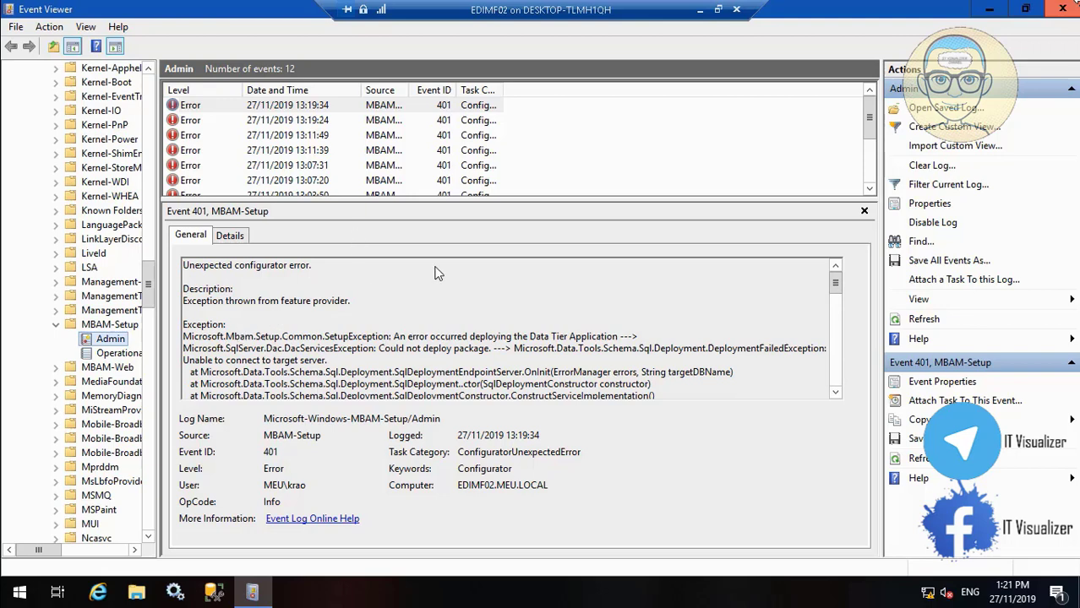
Step: Exit full screen and view the MBAM Process part 1 diagram at actual size, panning to the KB4340040 server update files
double_click(525, 217)
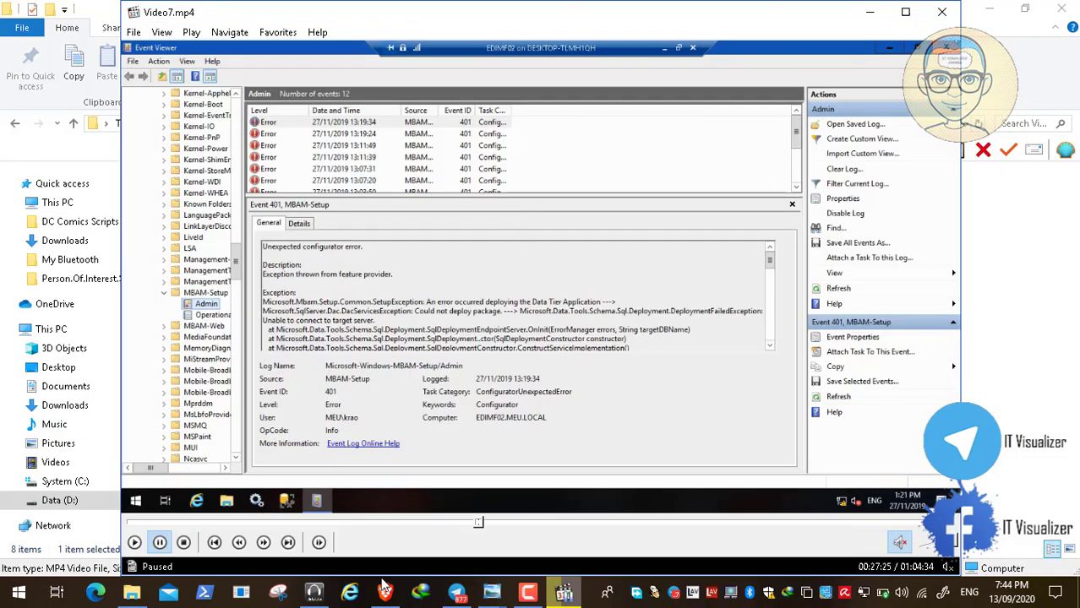
mouse_move(491, 591)
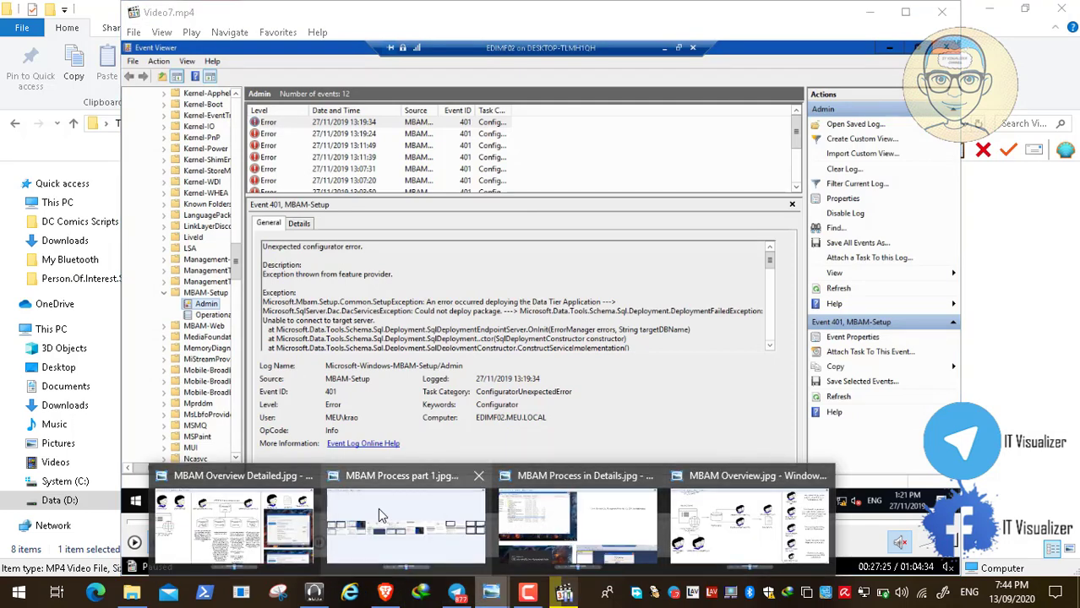
click(399, 524)
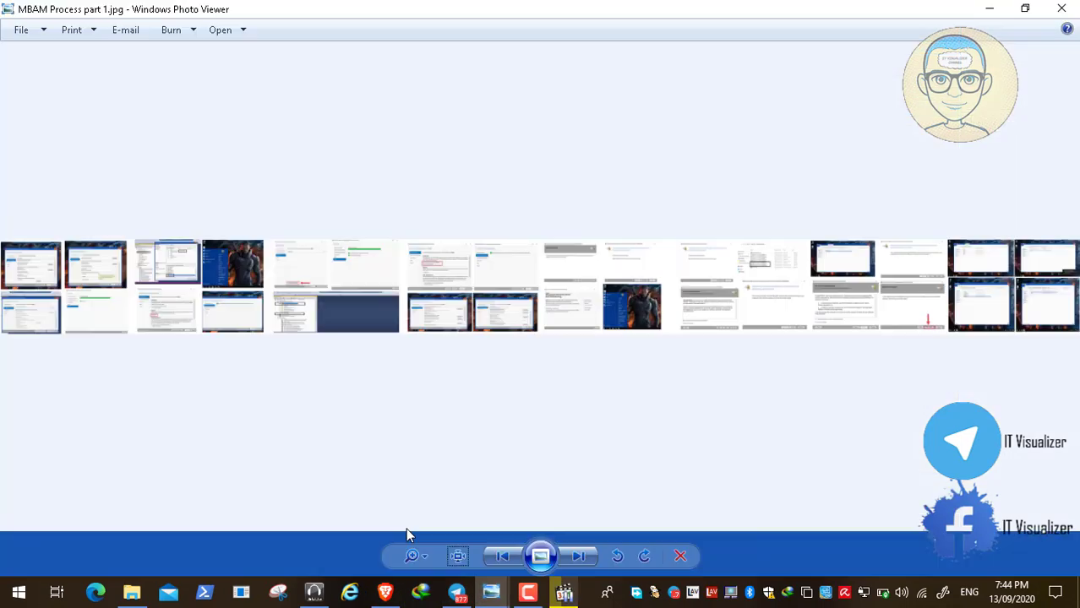
click(462, 555)
click(464, 556)
click(464, 555)
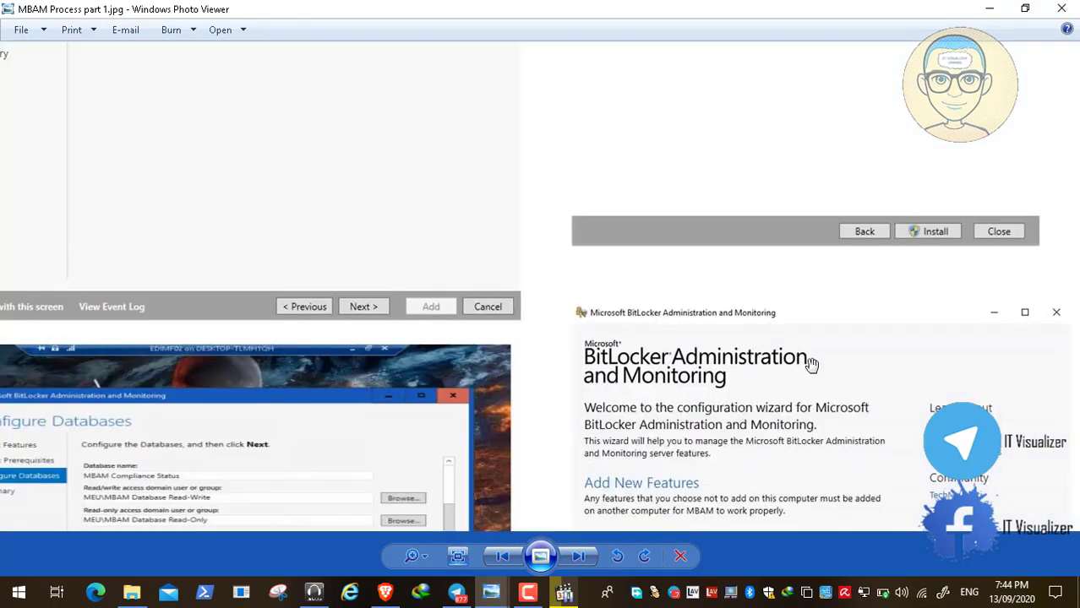
drag(915, 332, 61, 444)
drag(694, 348, 357, 346)
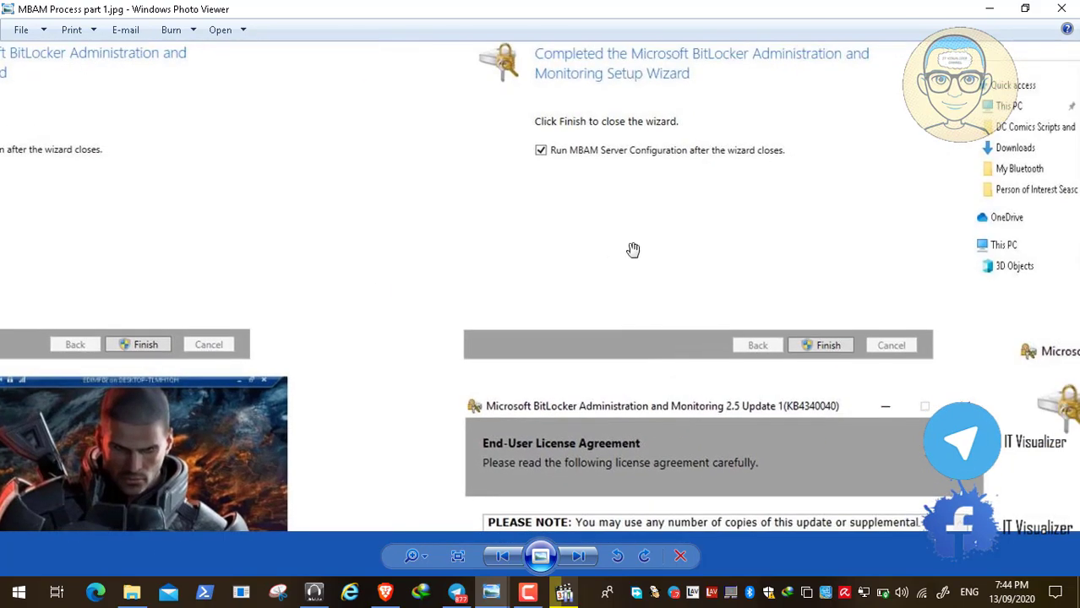
drag(718, 212, 192, 195)
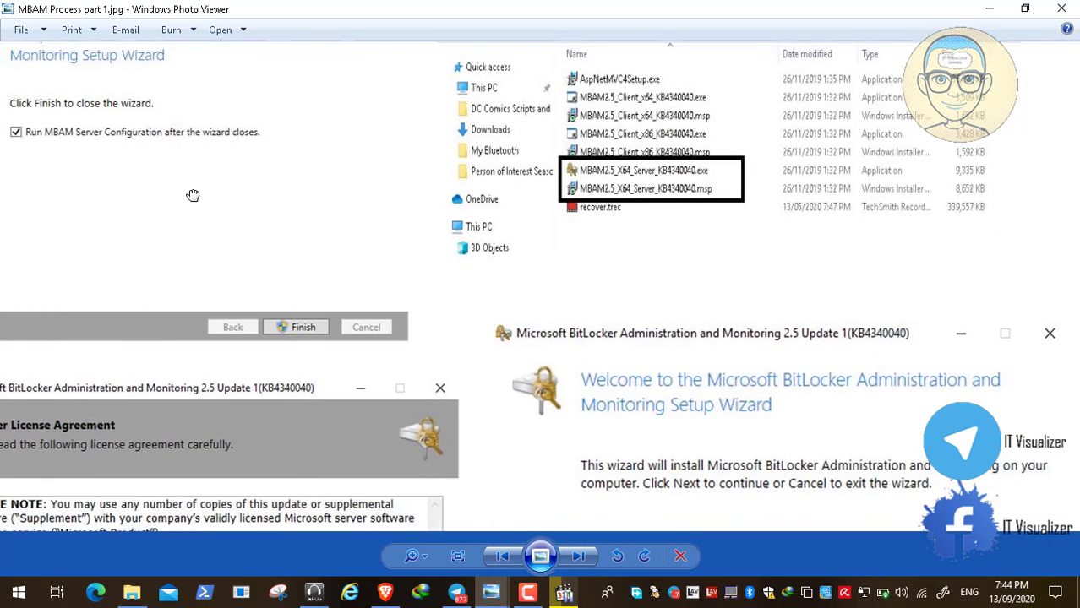
drag(766, 149, 660, 265)
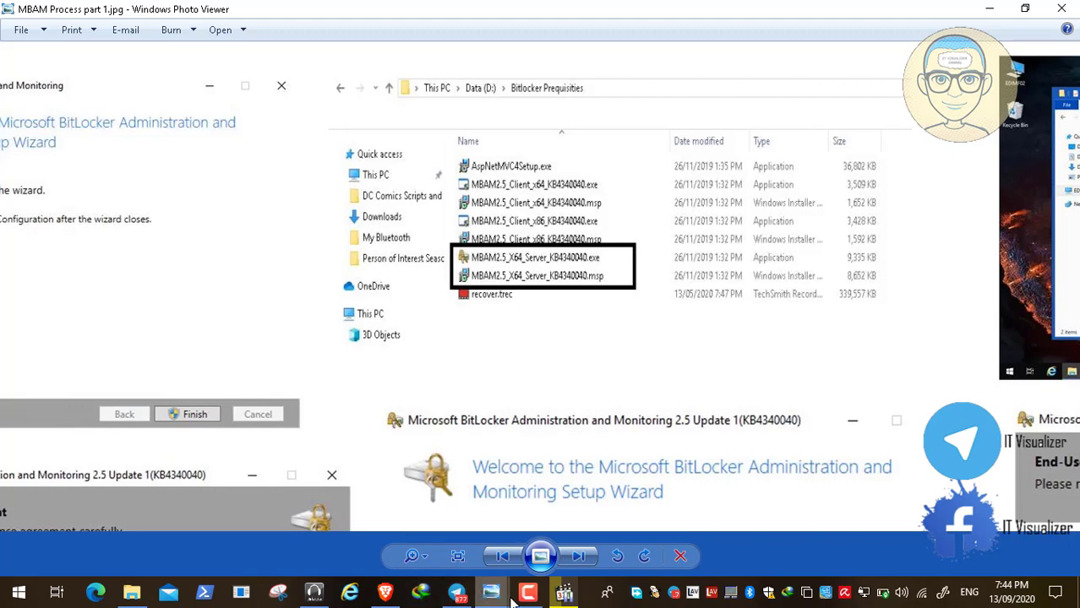
Step: Pan the diagram further right to the desktop and license screenshot, then minimize Photo Viewer
click(564, 593)
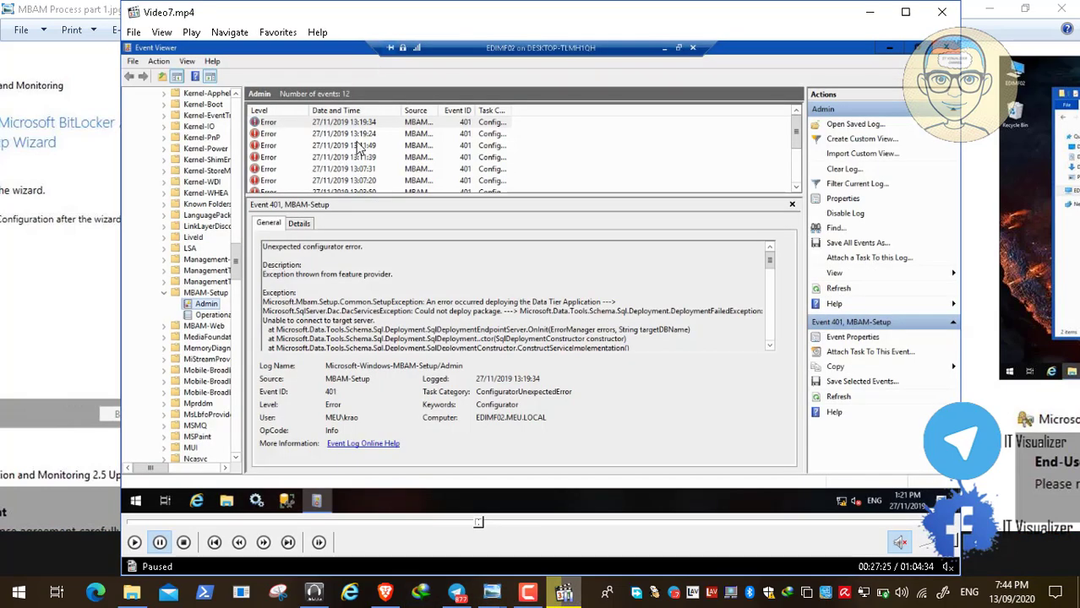
click(879, 19)
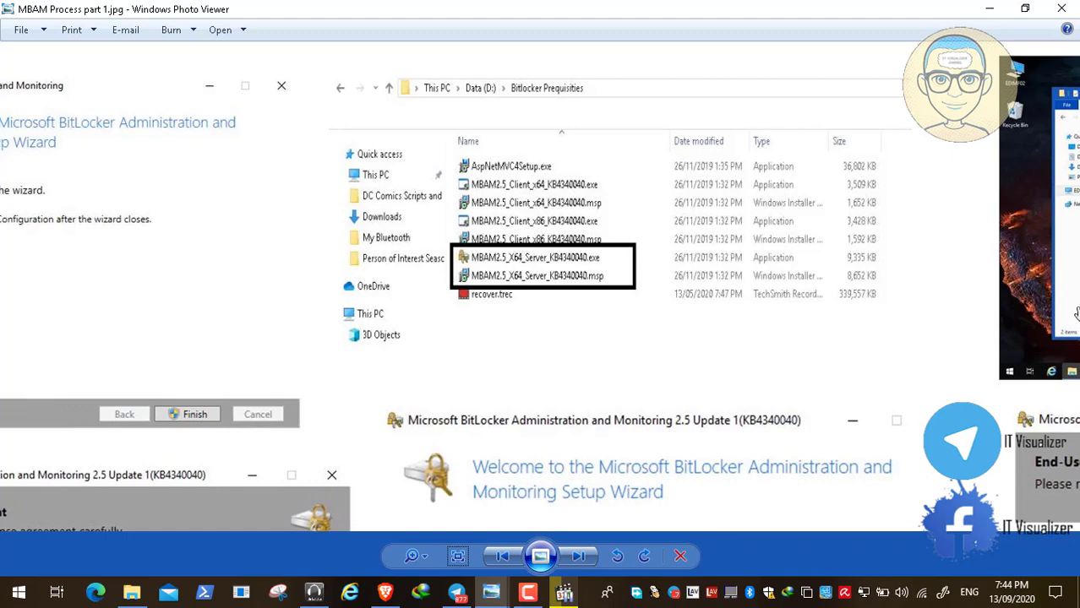
drag(924, 274, 725, 300)
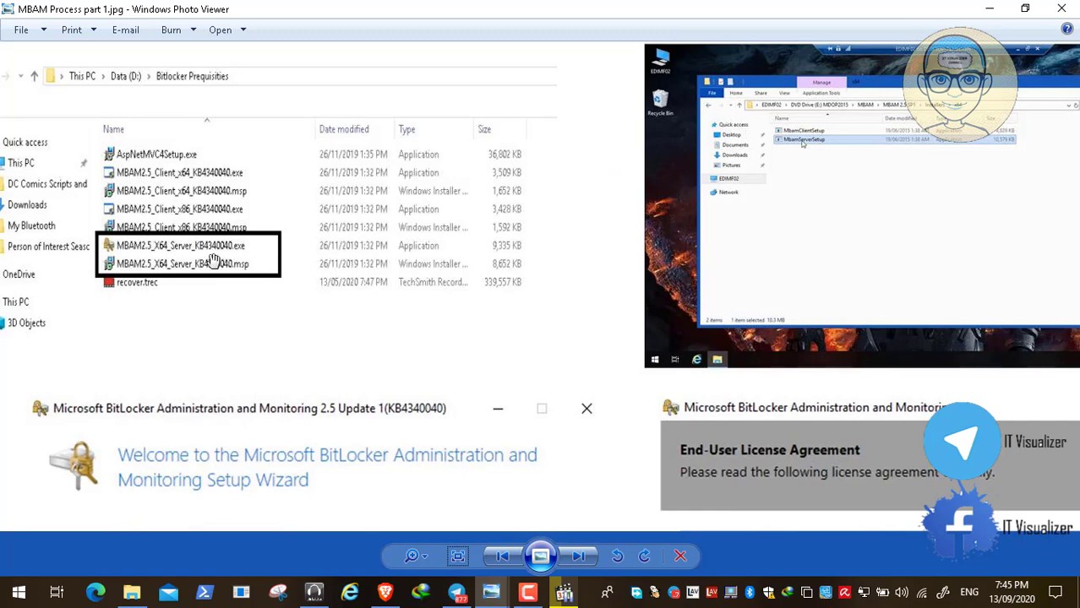
click(990, 8)
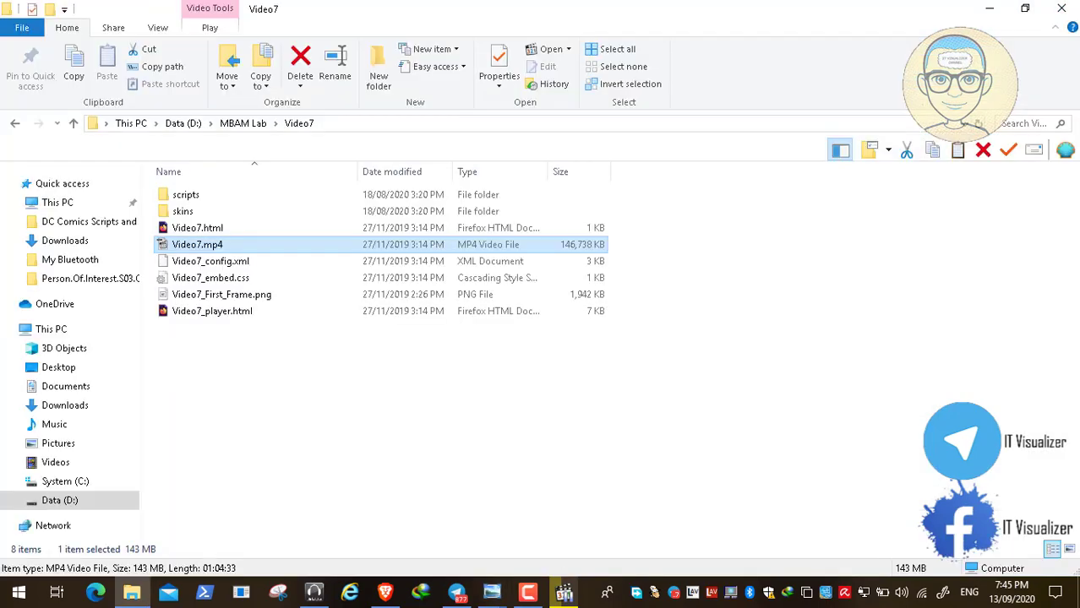
Step: Resume the Video7.mp4 lab recording and skip it ahead toward the SSMS scene
click(565, 593)
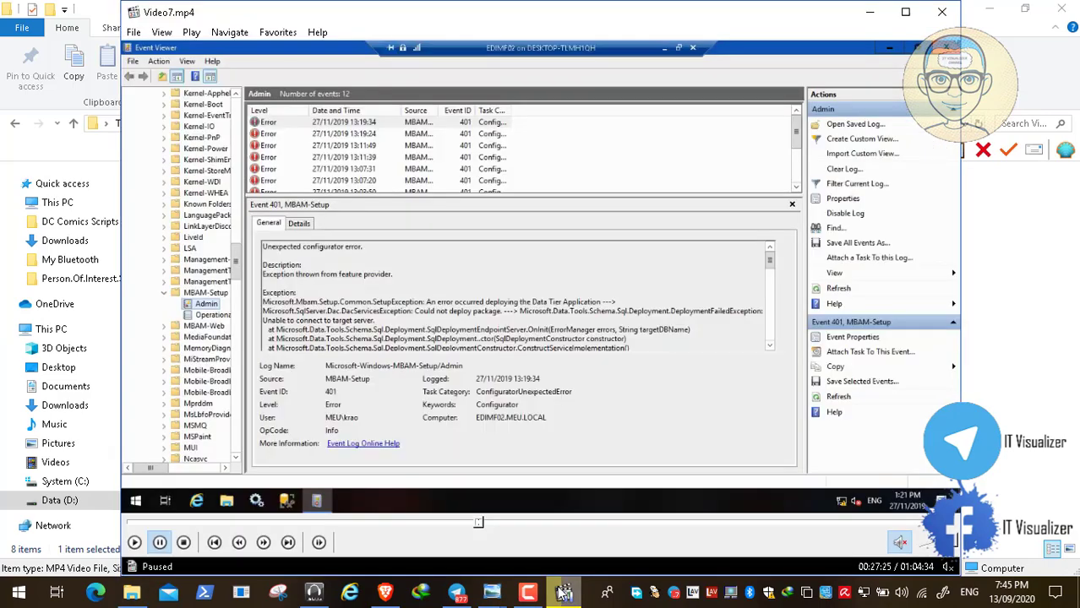
click(134, 542)
click(483, 523)
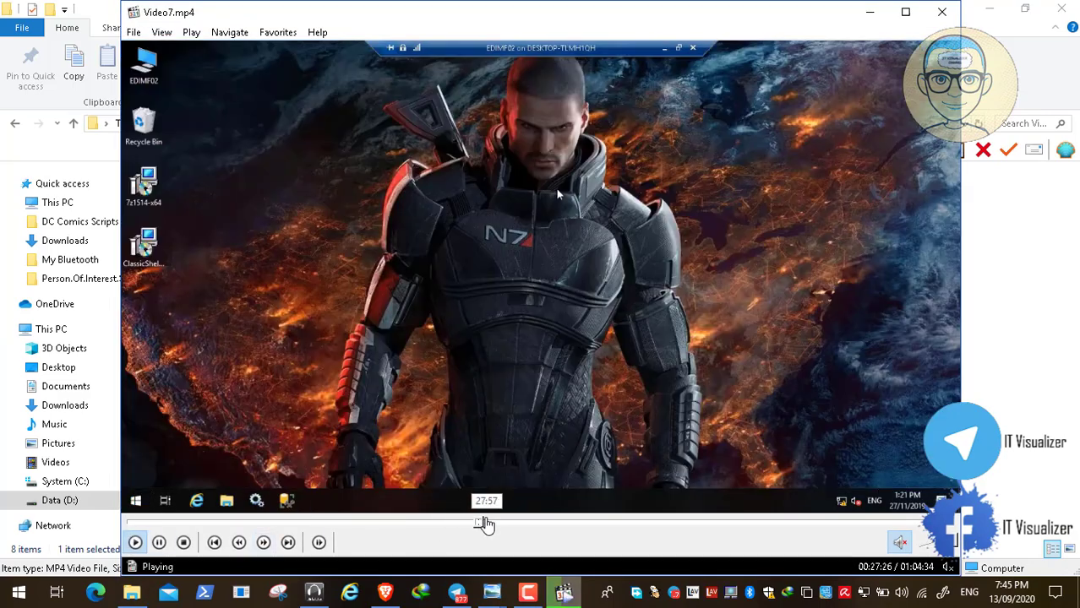
click(485, 523)
click(490, 524)
Step: Scrub the recording to the MBAM2.5_X64_Server_KB4340040 update install
click(495, 524)
click(514, 524)
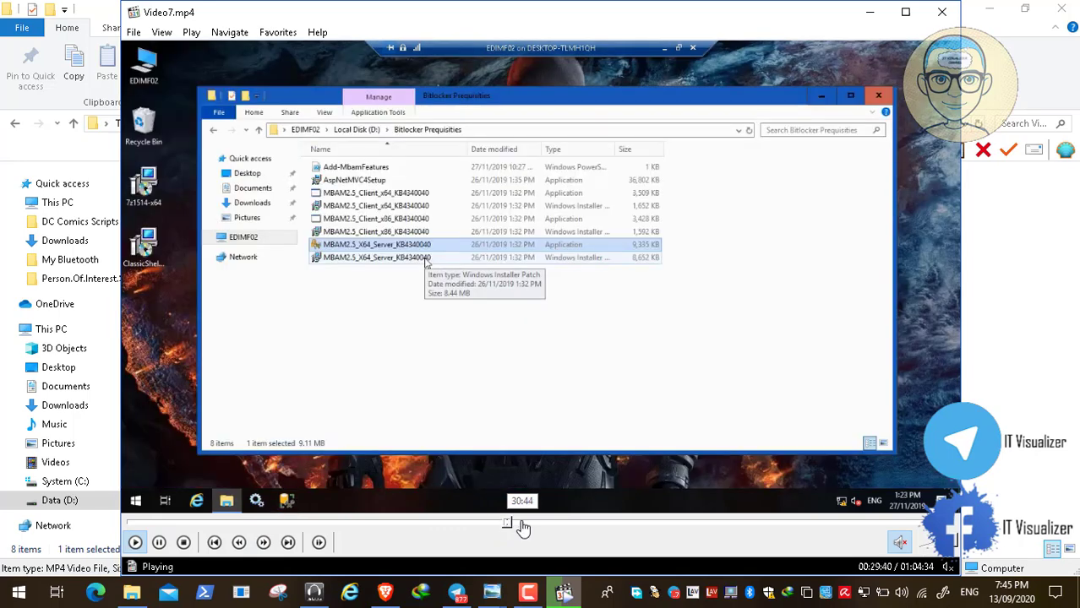
click(519, 524)
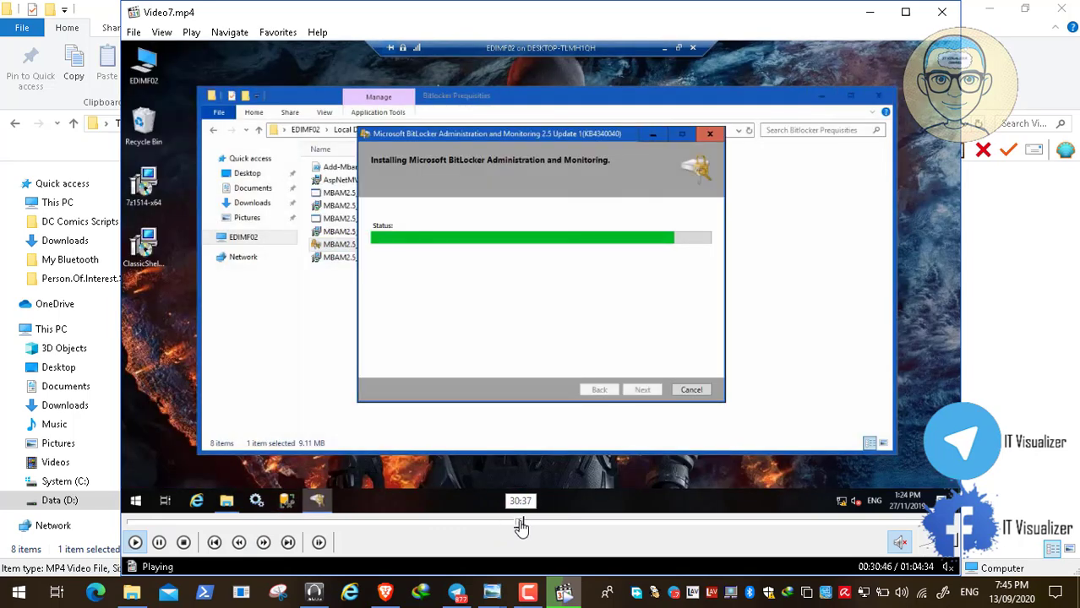
click(519, 524)
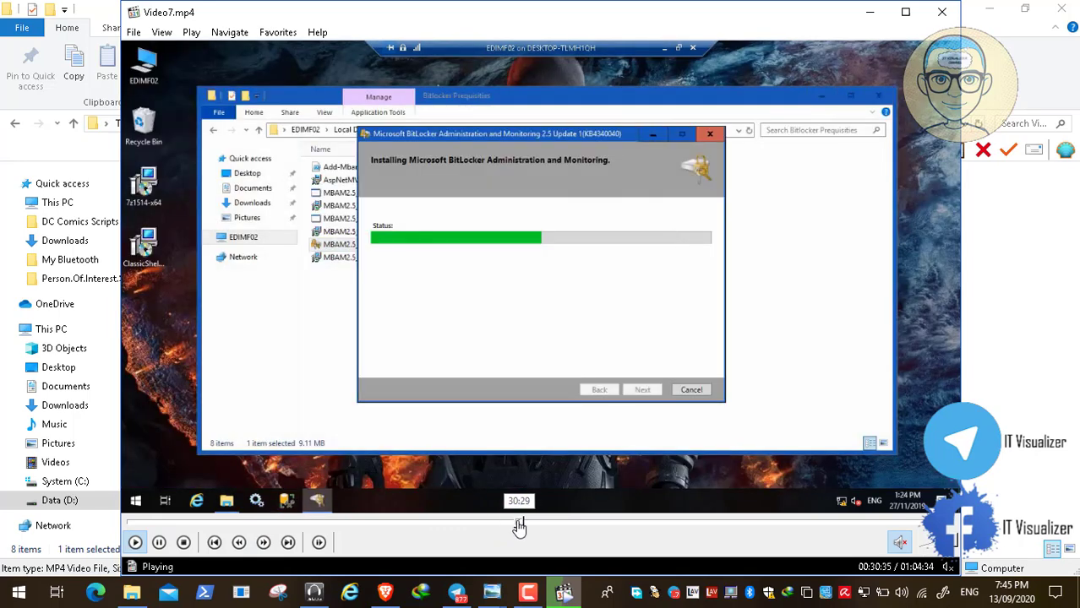
click(518, 524)
Step: Go full screen, review the install from its file list, then skip ahead to EDIMF01's sign-in screen
double_click(403, 372)
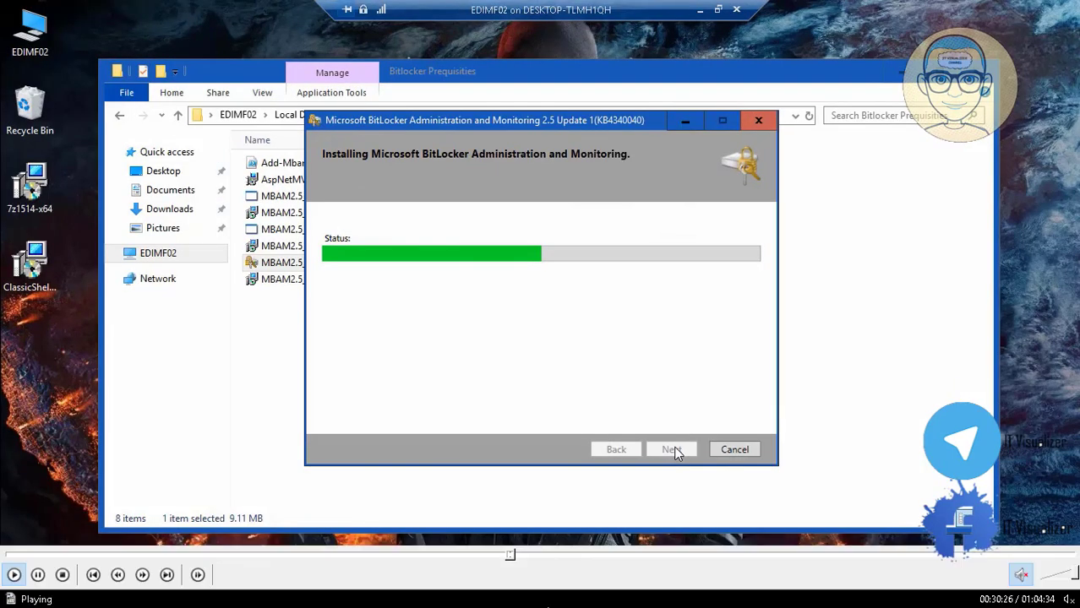
click(507, 555)
click(502, 554)
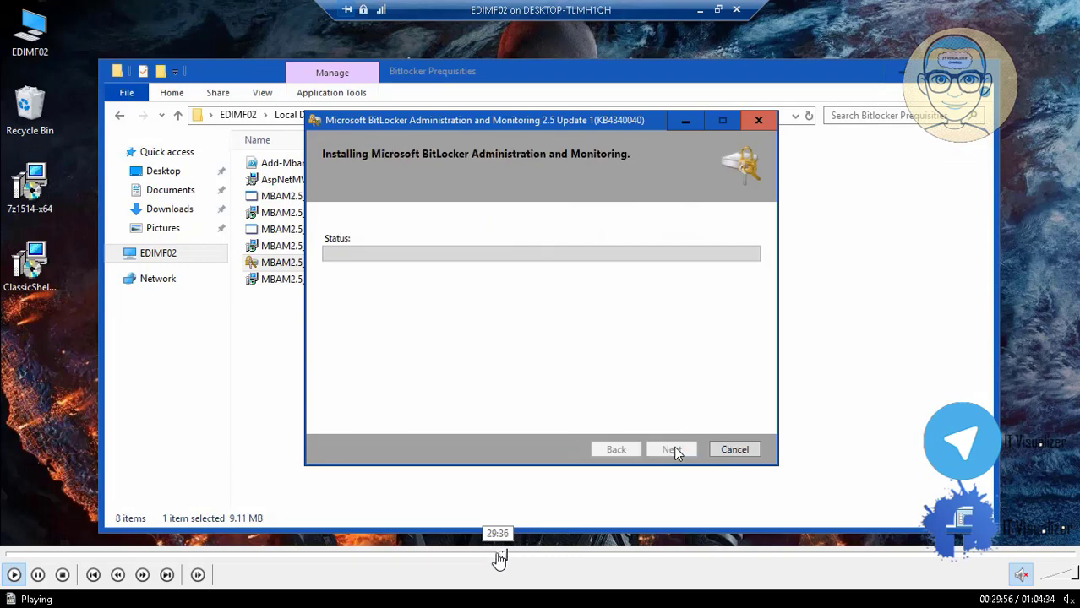
click(499, 555)
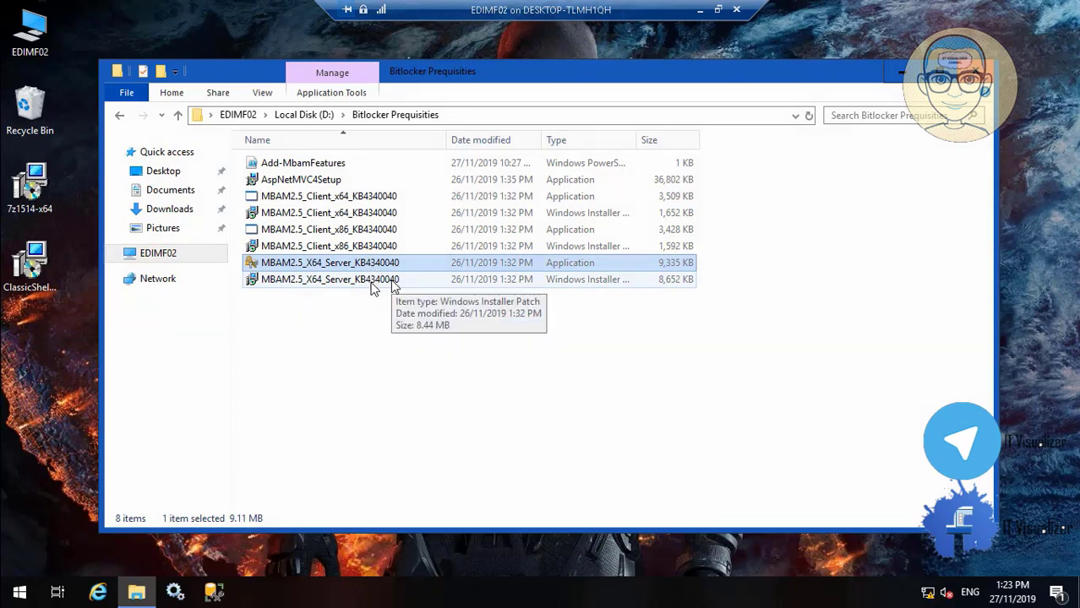
drag(507, 558, 572, 557)
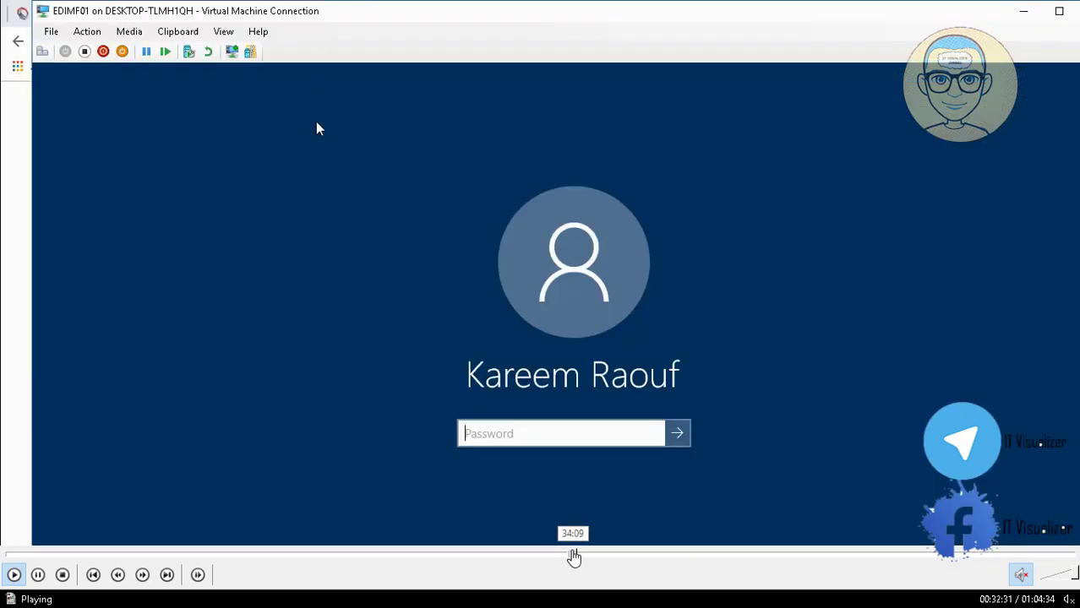
Step: Seek the recording until the Compliance and Audit Database shows its green check on the Add page
click(603, 559)
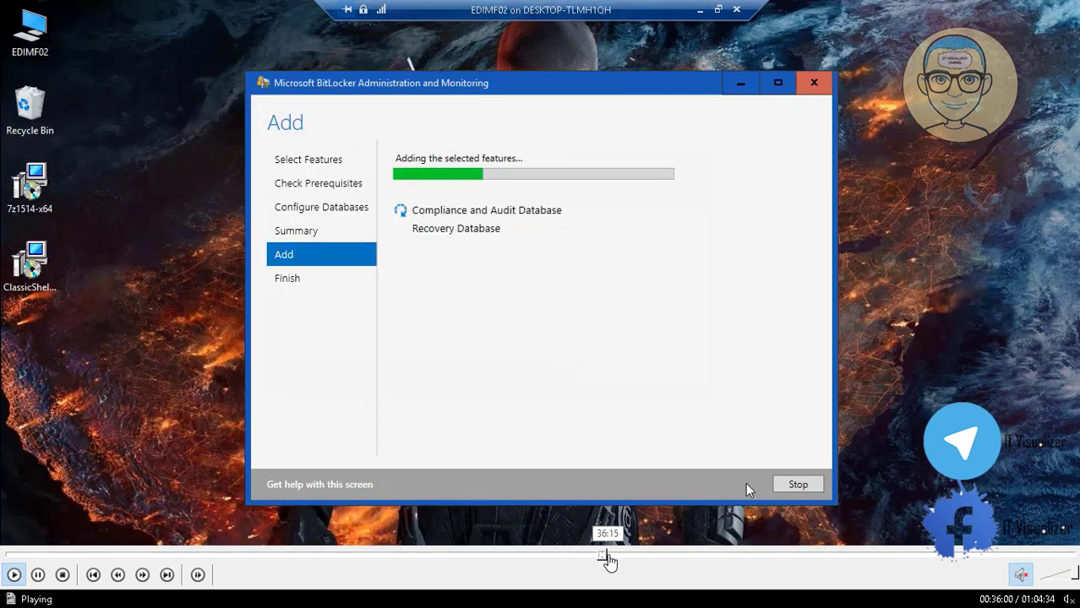
click(595, 559)
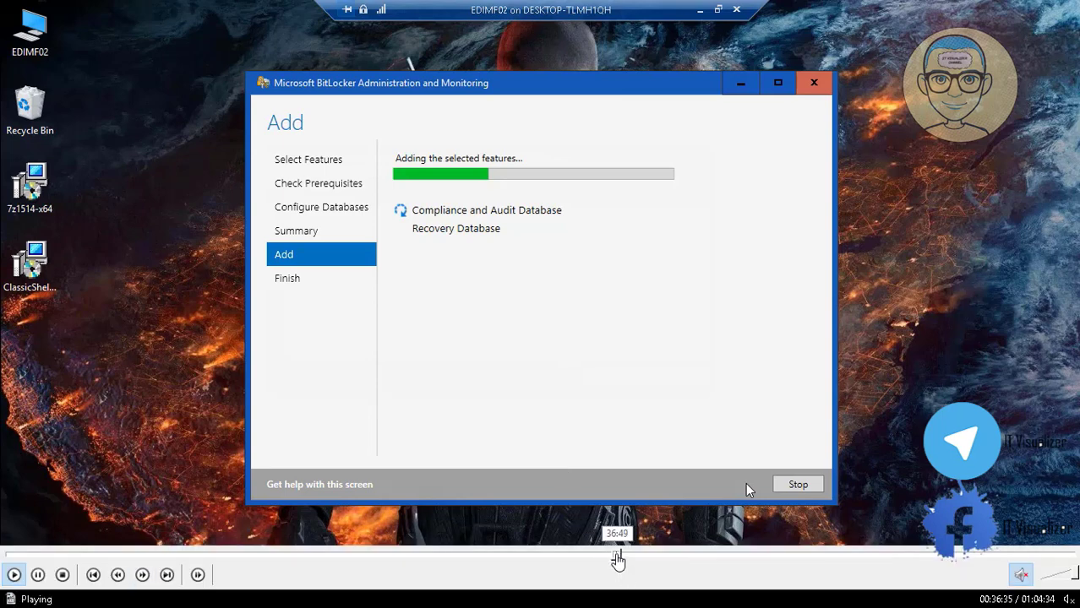
click(623, 560)
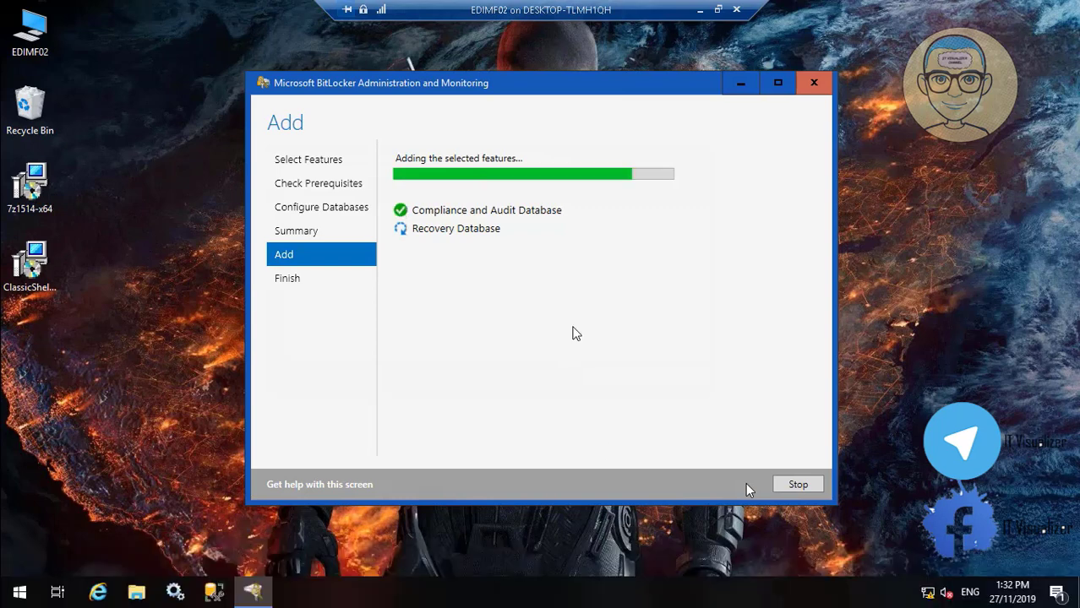
mouse_move(617, 573)
mouse_move(571, 567)
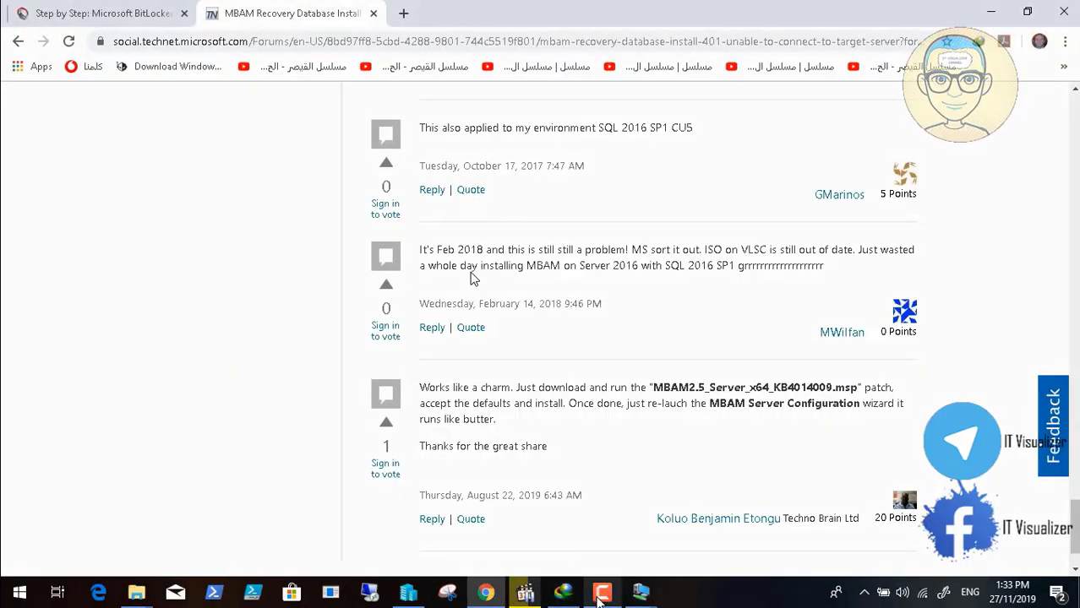
Step: Switch from the TechNet thread to the EDIMF02 server session and launch SQL Server Management Studio
click(601, 594)
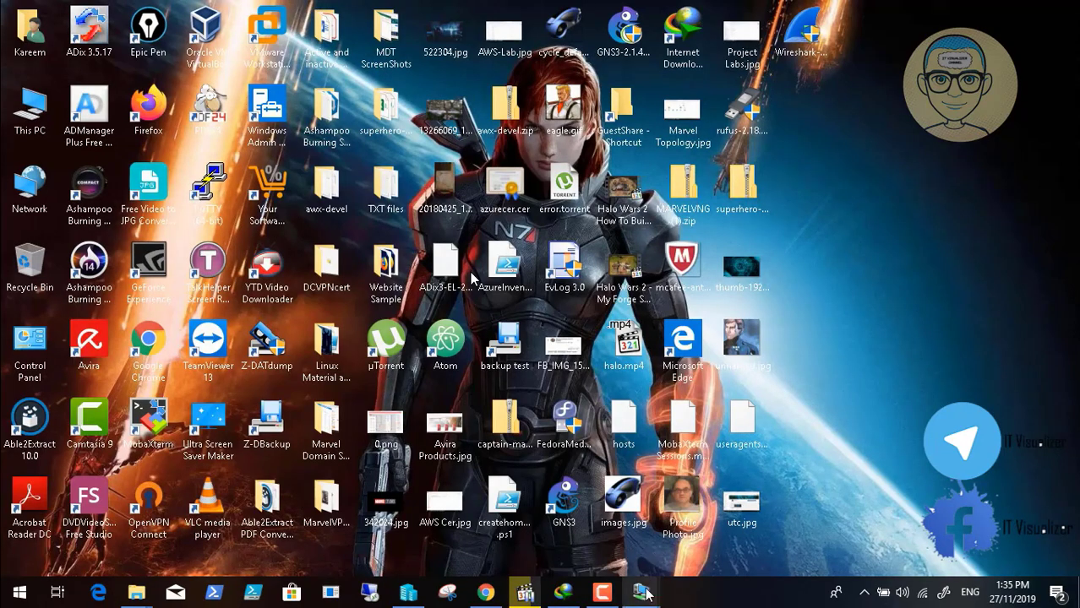
mouse_move(644, 595)
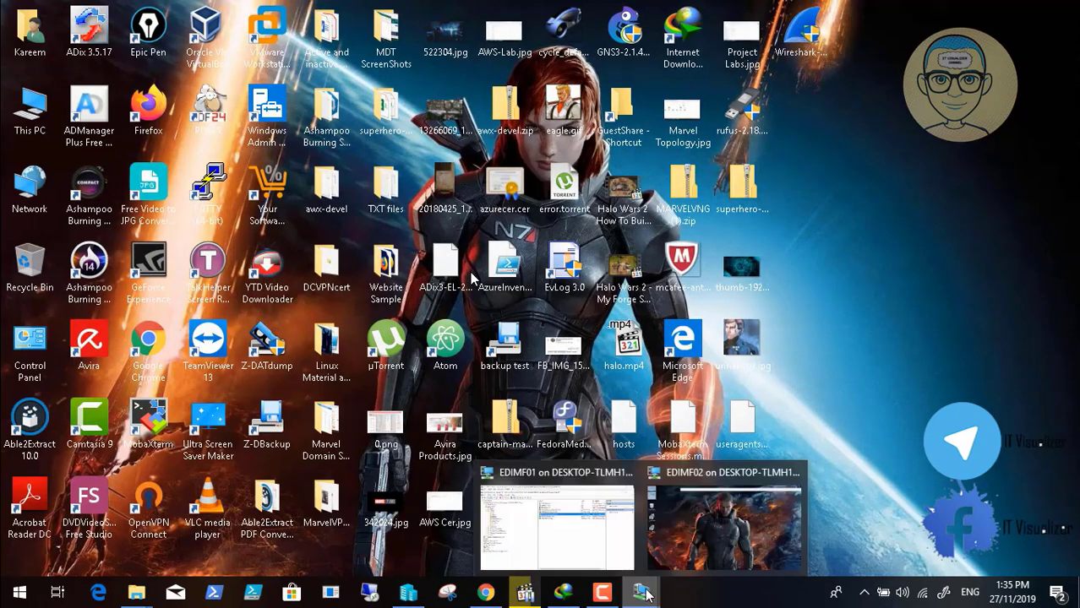
click(721, 519)
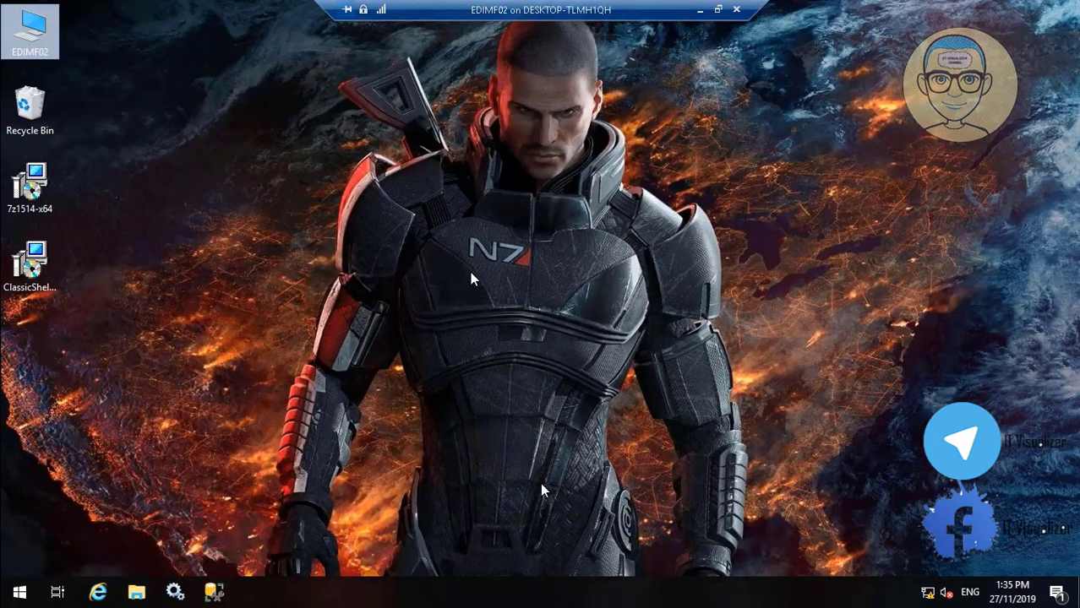
click(216, 590)
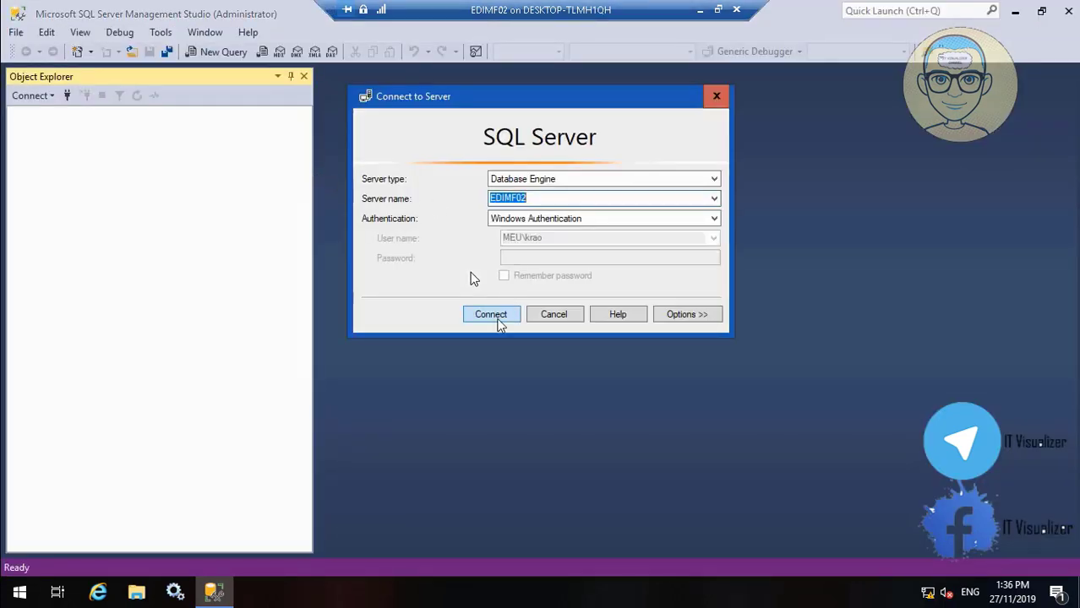
Step: Connect to the EDIMF02 Database Engine with Windows Authentication
click(499, 321)
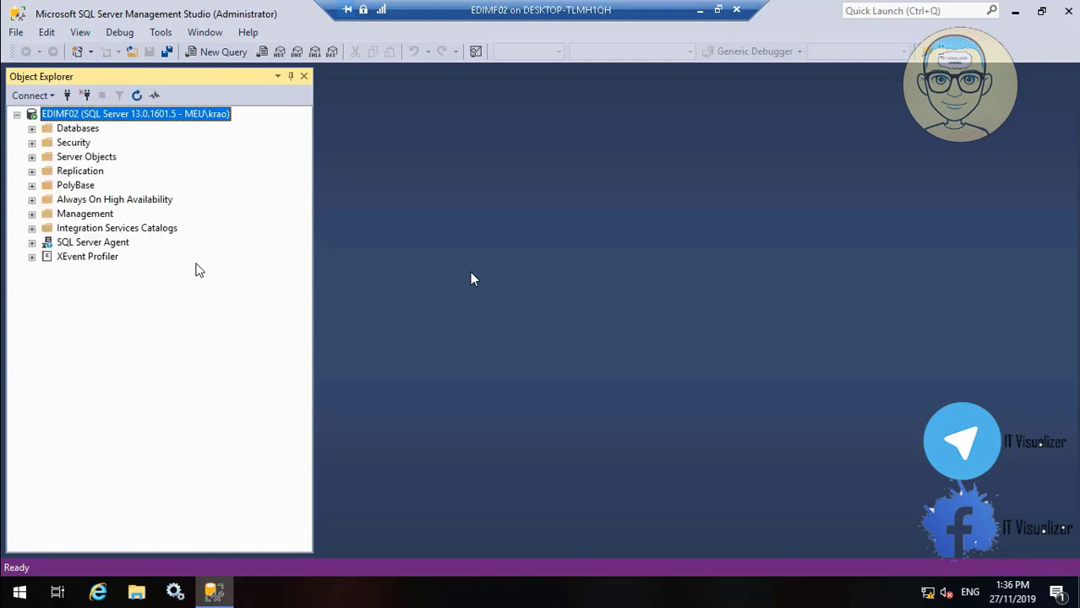
Step: Expand Security > Logins and Databases in Object Explorer to list the MBAM logins and databases
click(32, 143)
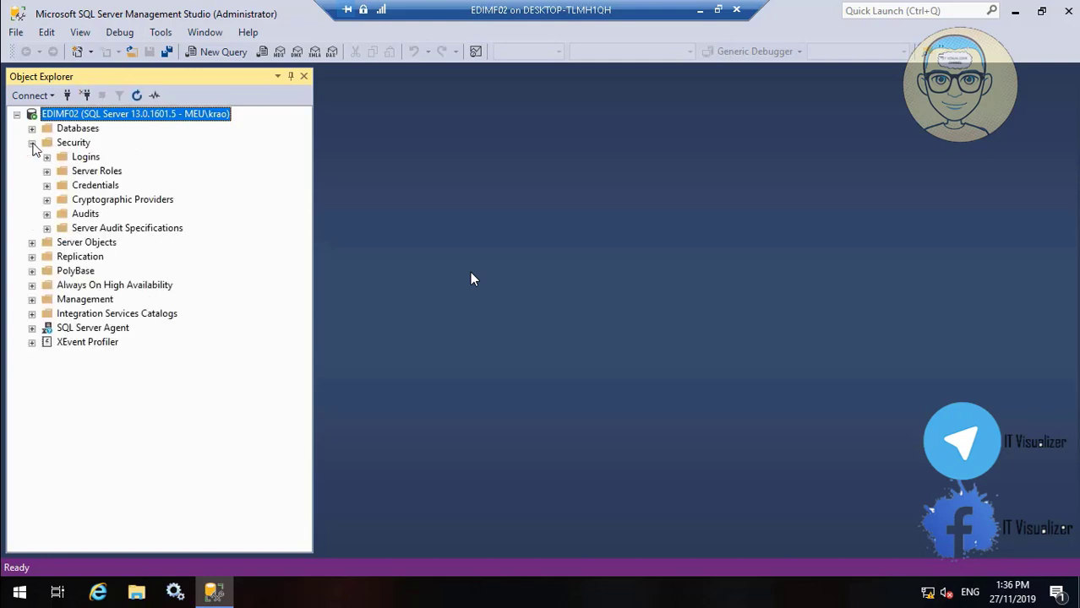
click(47, 157)
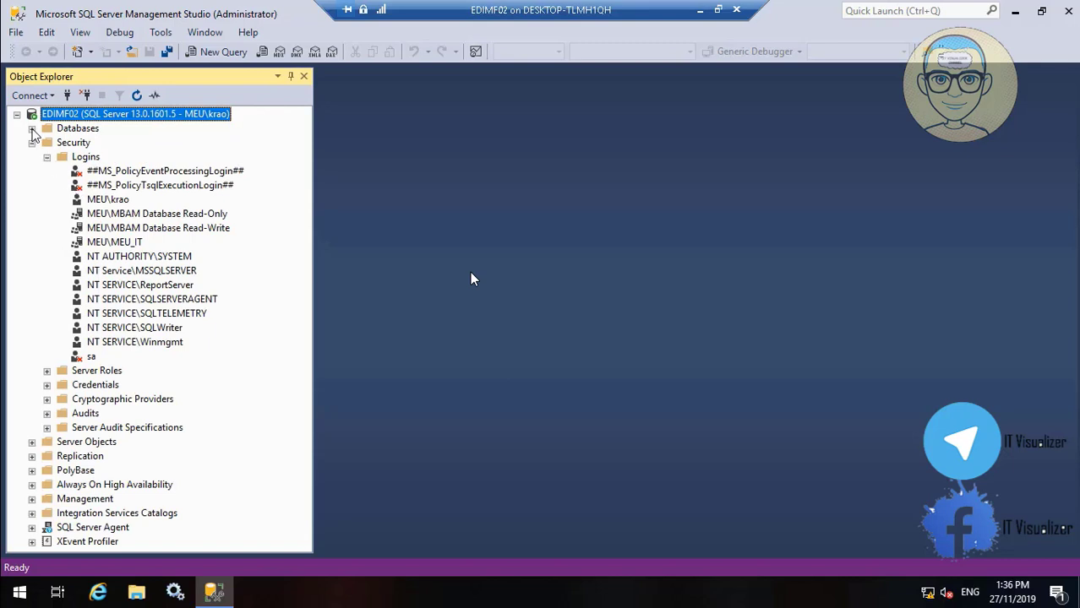
click(32, 128)
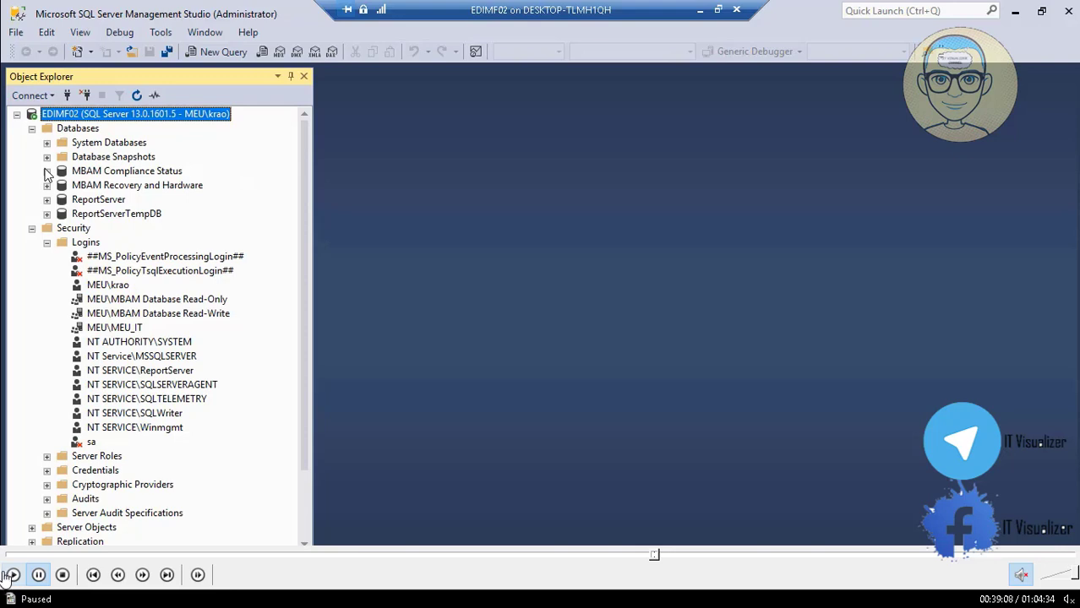
Step: Resume the recording and minimize Management Studio to reveal the EDIMF02 desktop
click(13, 578)
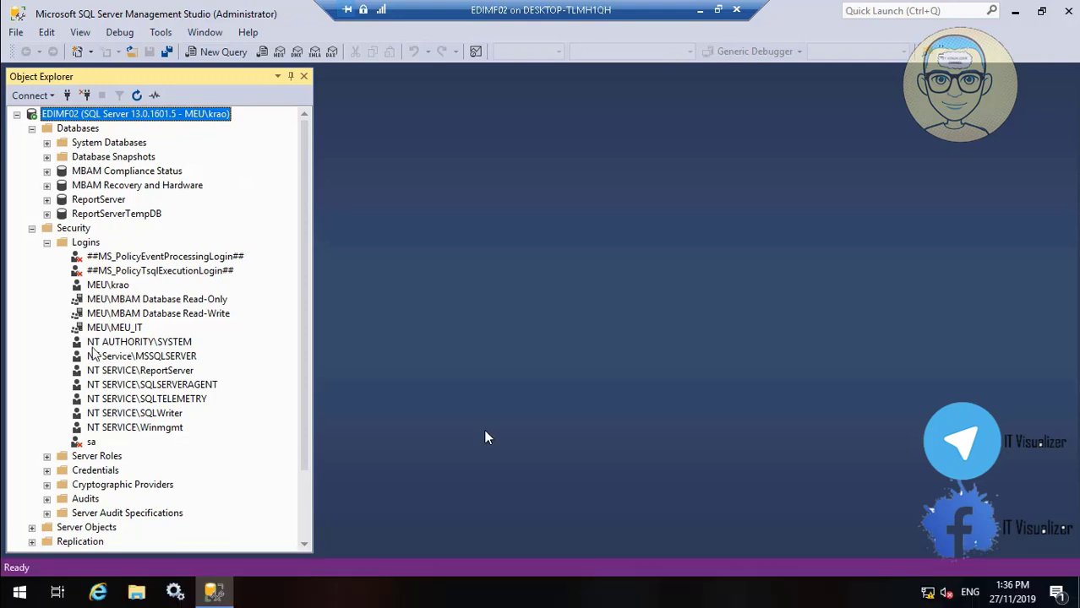
mouse_move(64, 581)
mouse_move(18, 601)
click(12, 574)
click(1015, 10)
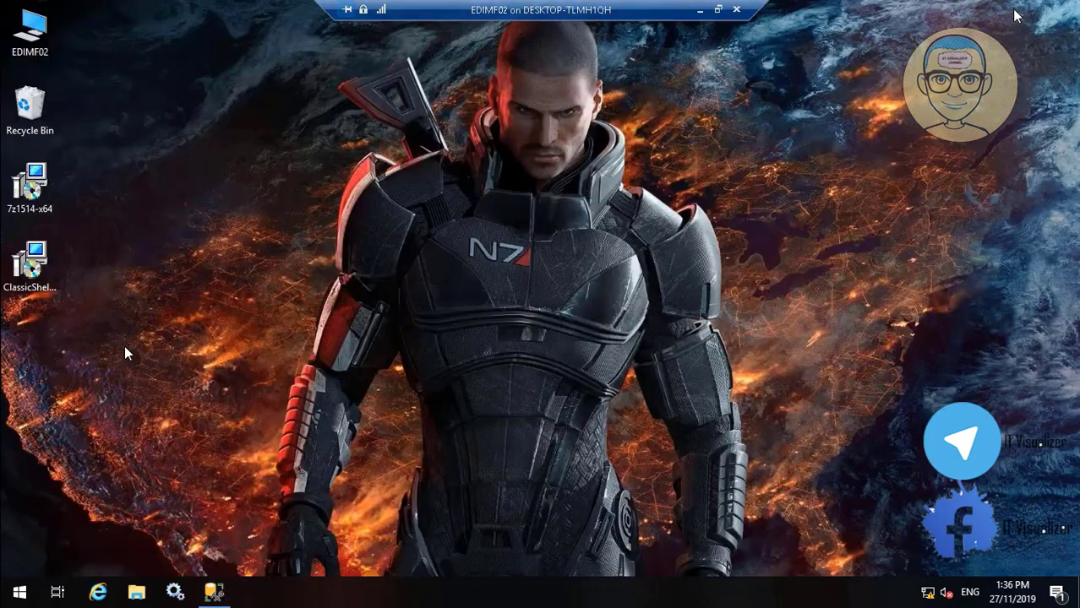
Step: Launch MBAM Server Configuration, choose Add New Features, and tick Reports
click(20, 592)
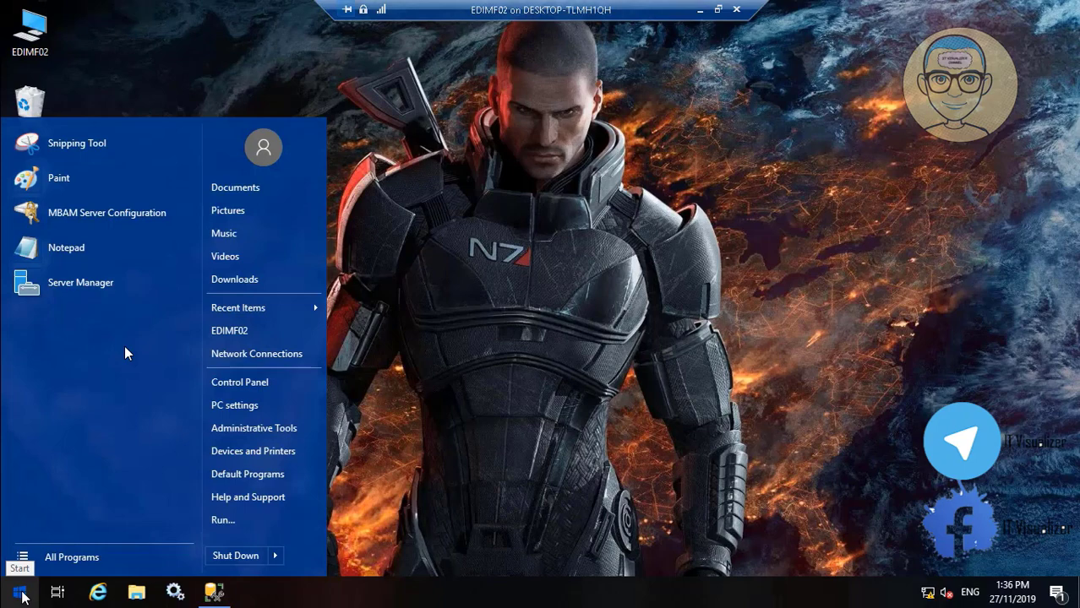
click(107, 210)
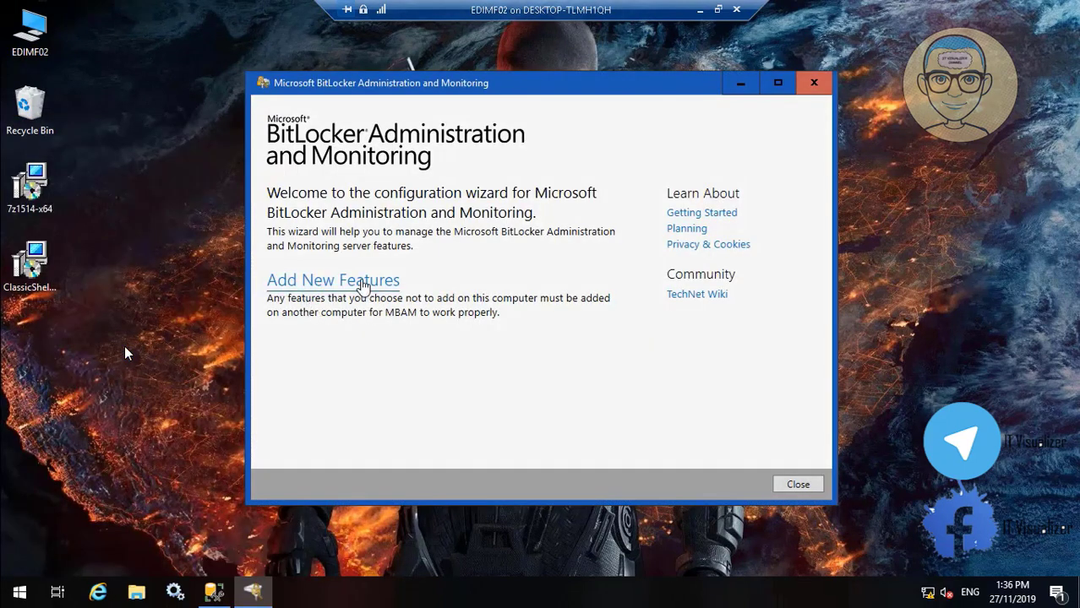
click(362, 287)
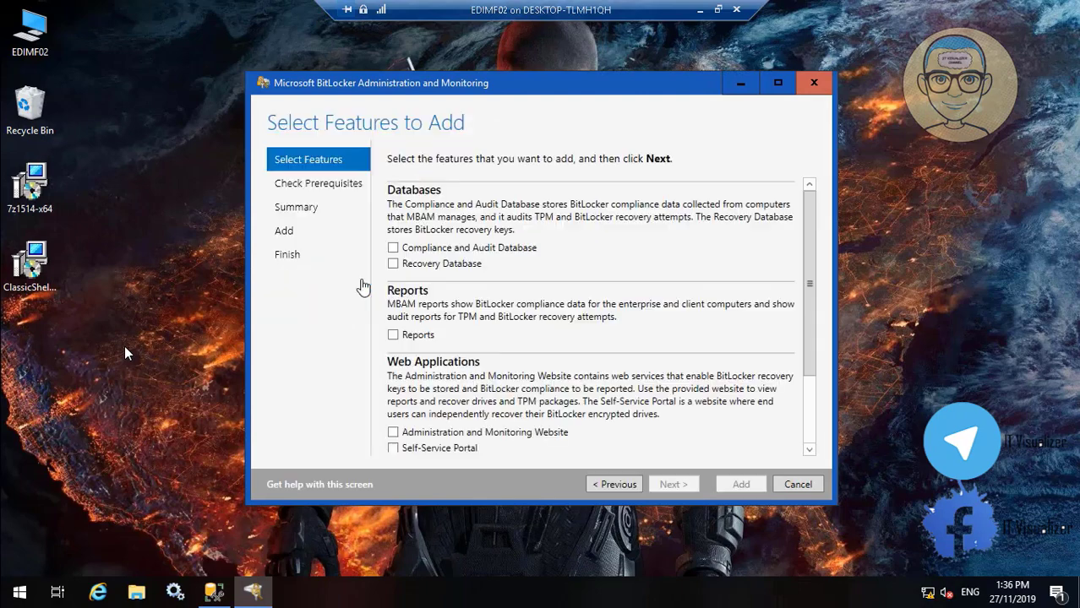
click(393, 335)
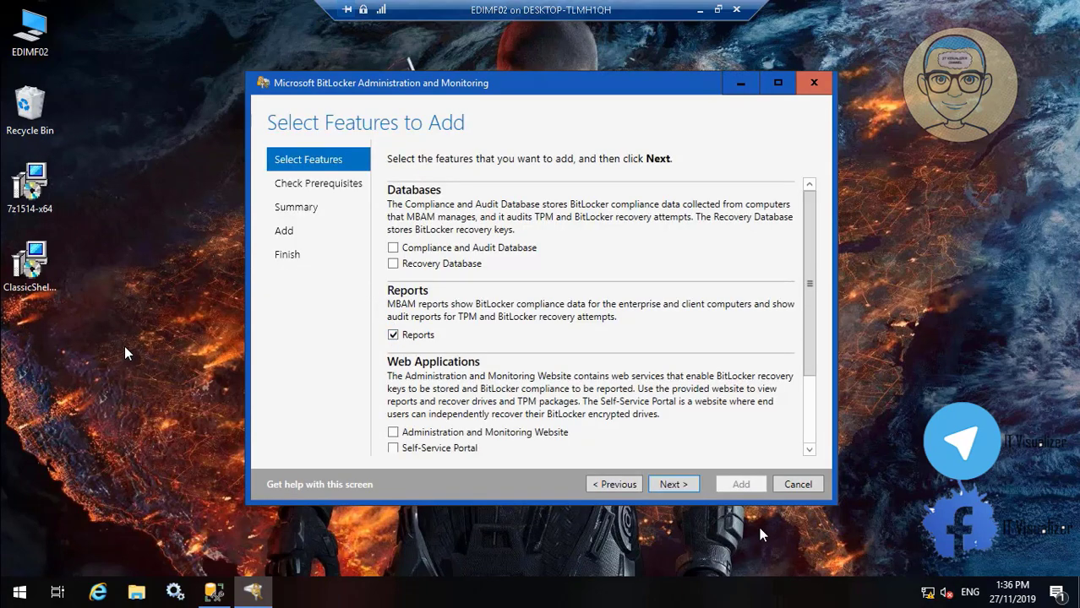
click(672, 485)
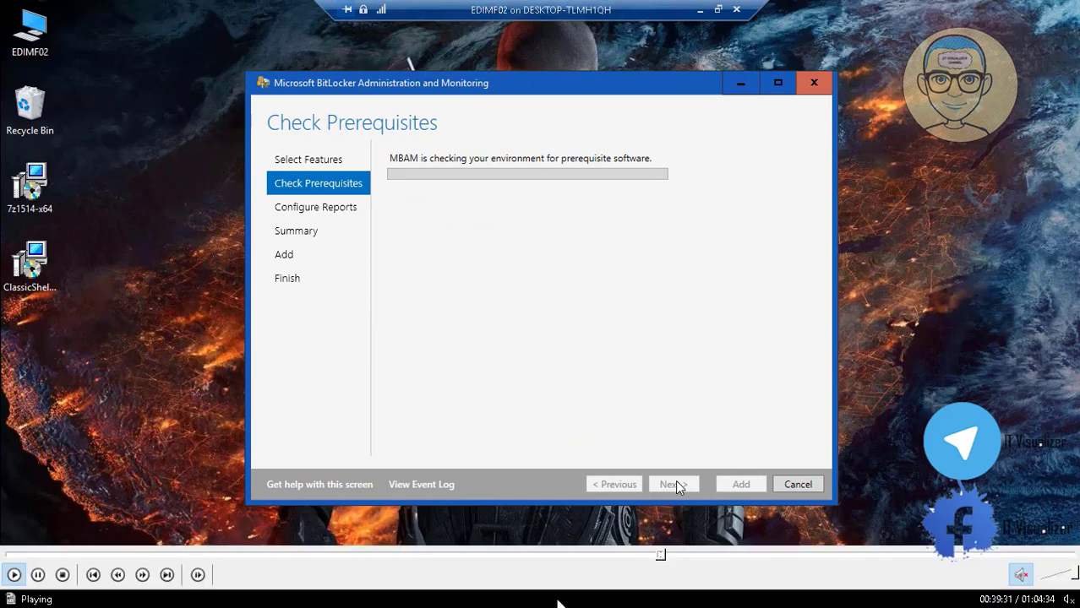
Step: Reselect Reports, pass the prerequisite check, and continue to the report settings
click(657, 557)
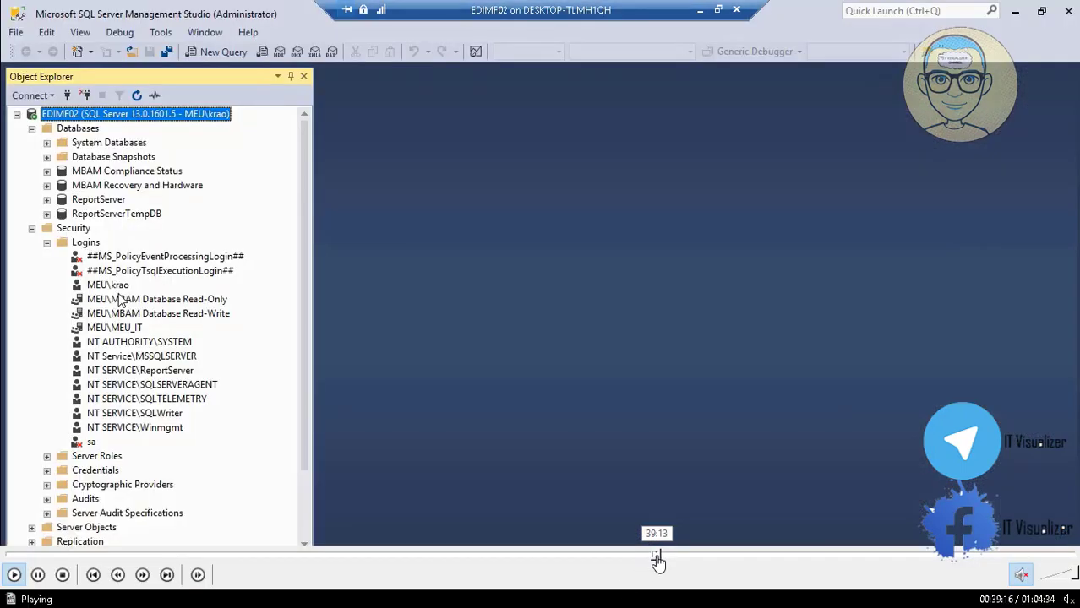
click(660, 557)
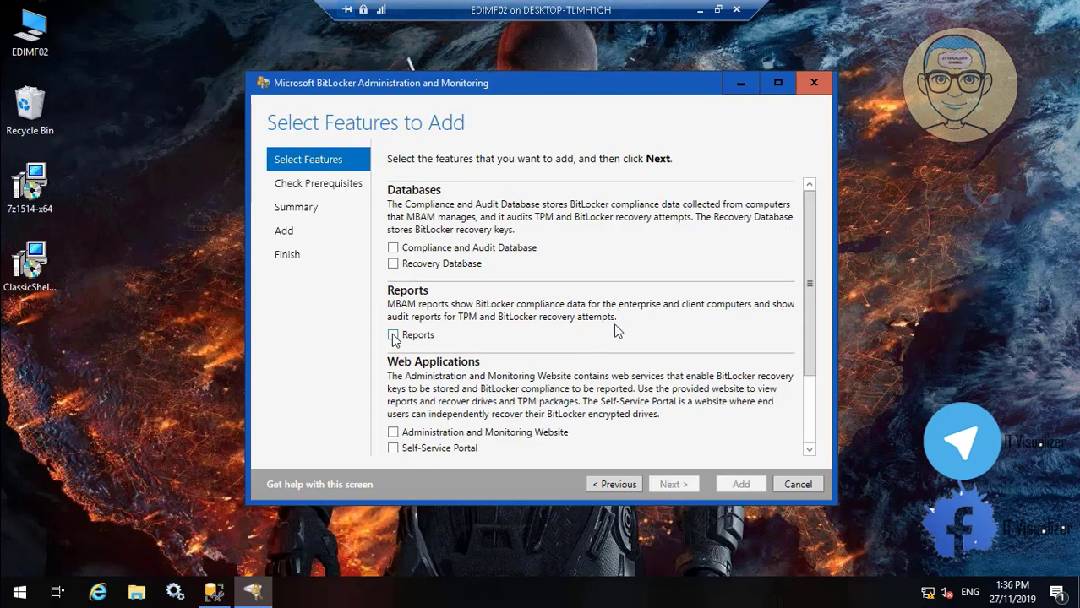
click(393, 336)
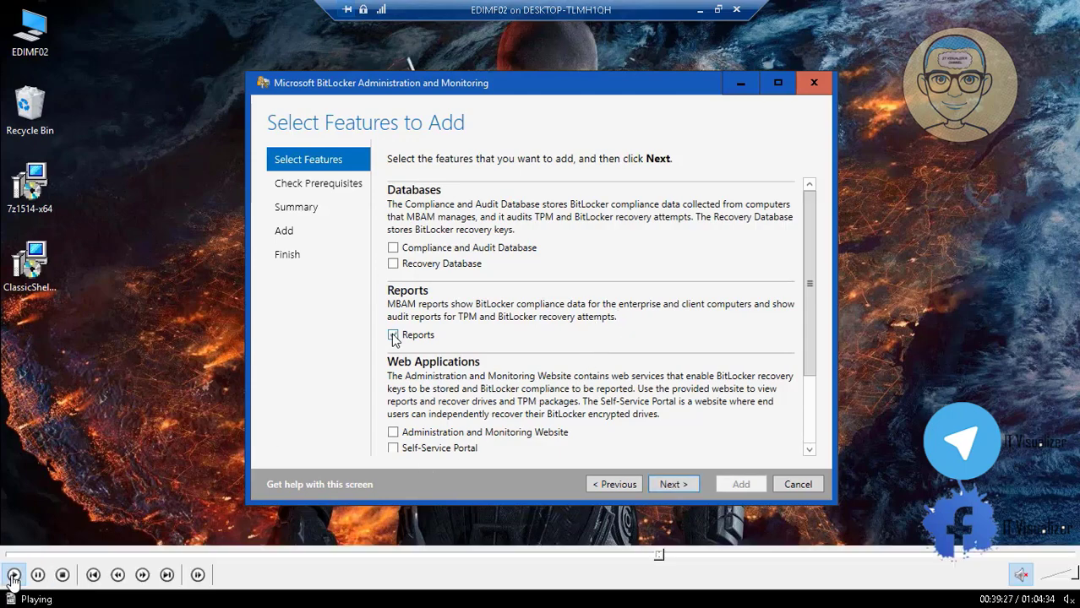
click(674, 485)
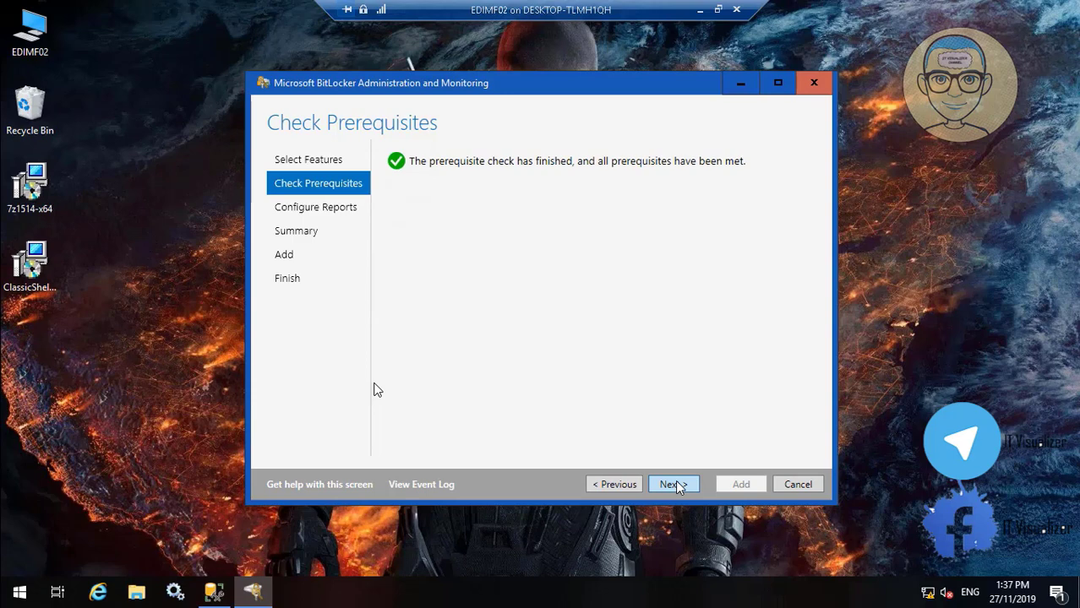
click(674, 485)
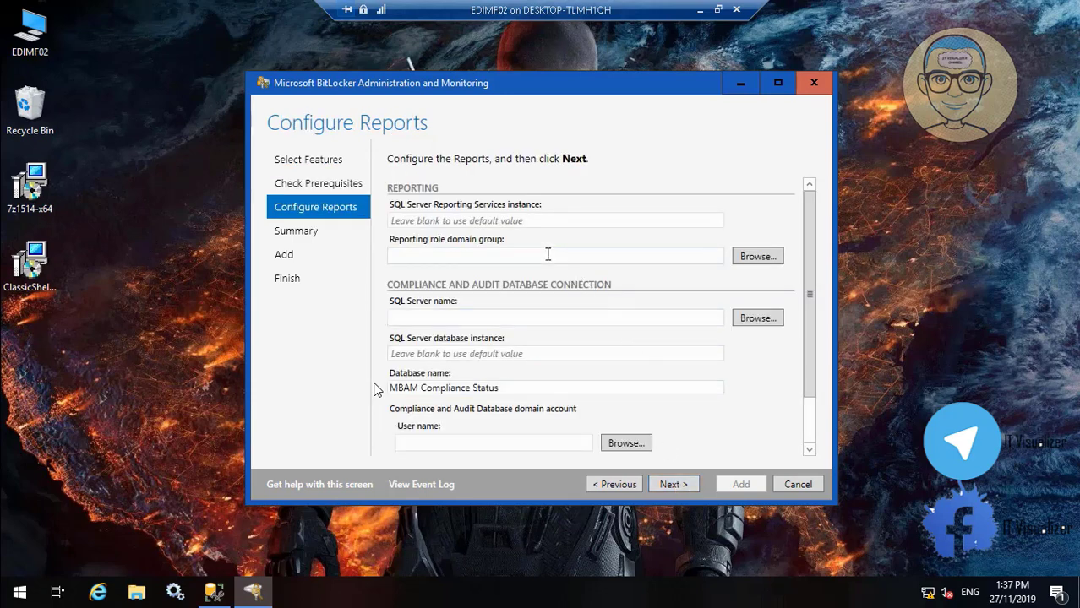
Step: Set the reporting role group to MEU\MBAM Report Users
click(758, 257)
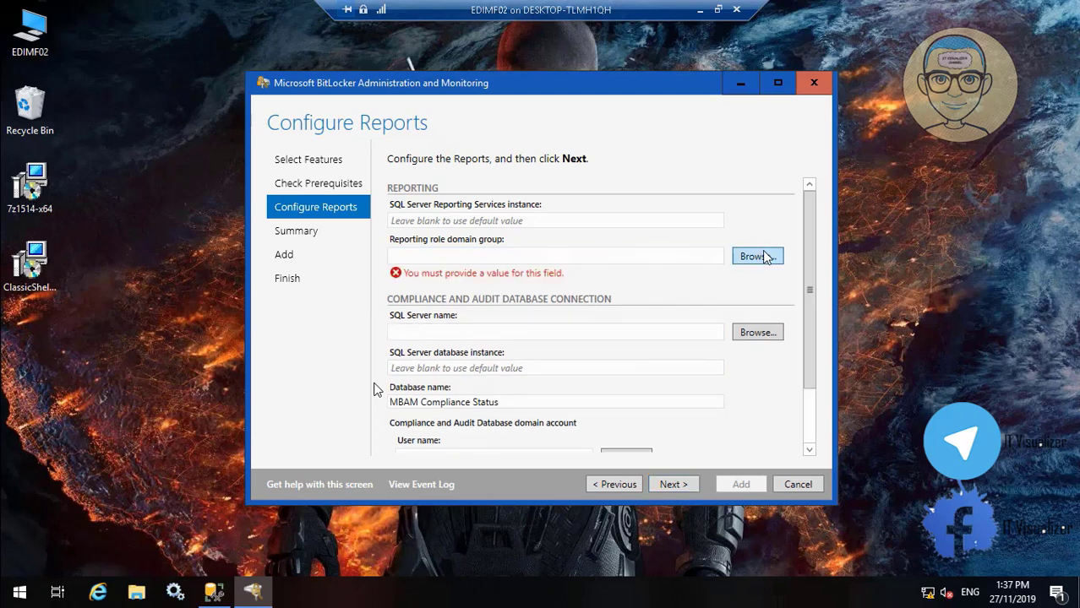
text(MBAM)
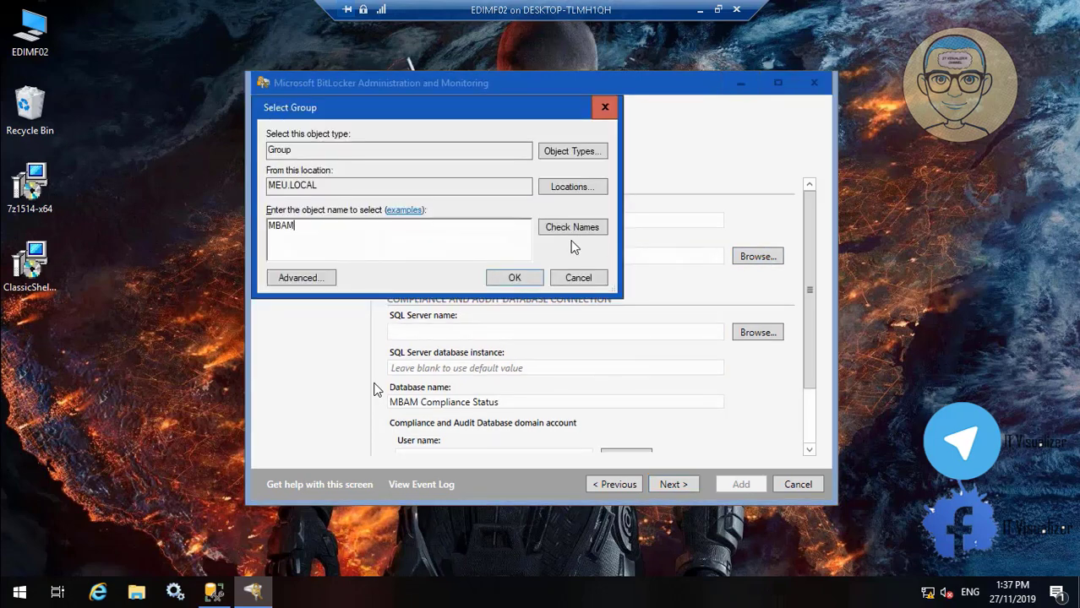
click(572, 229)
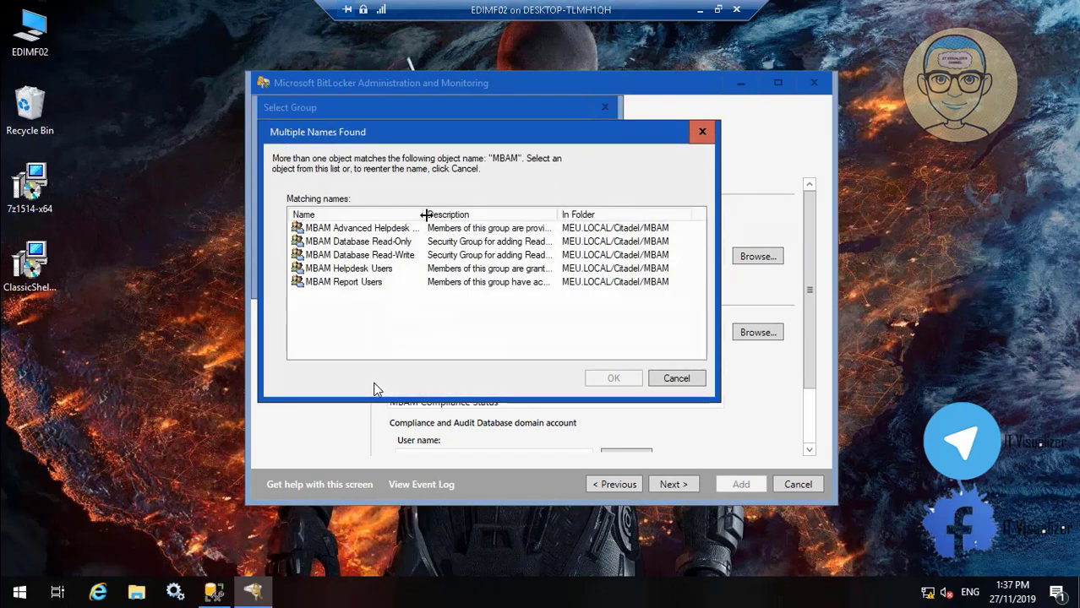
click(388, 283)
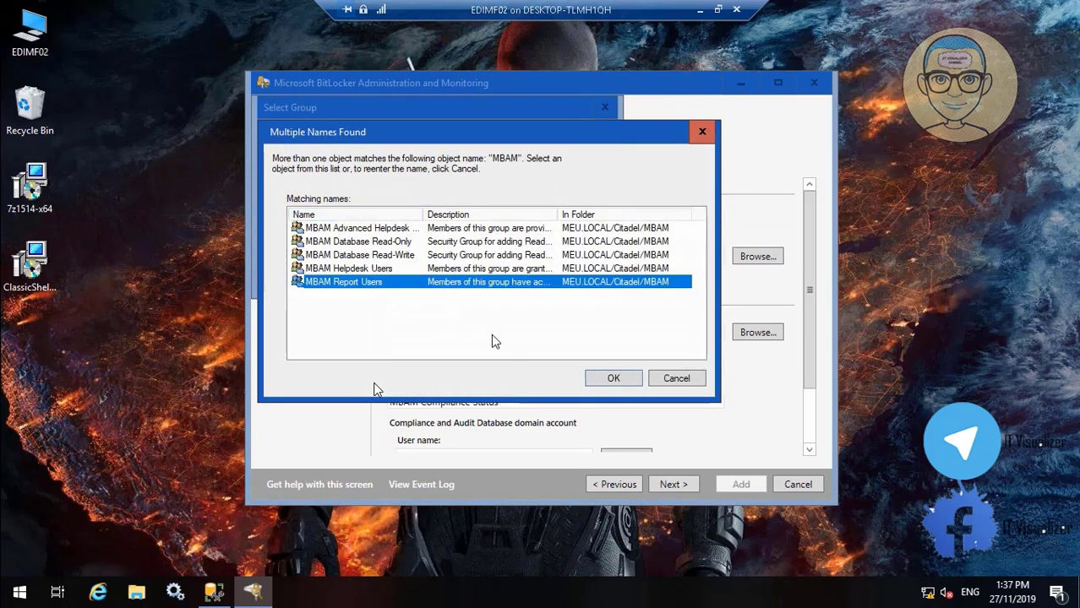
click(613, 379)
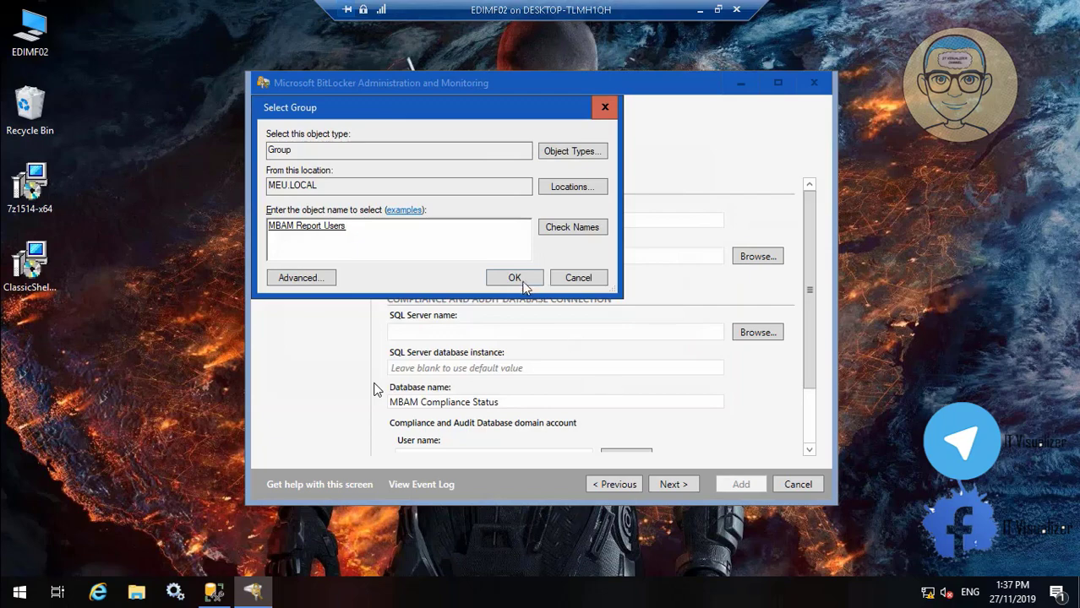
click(514, 279)
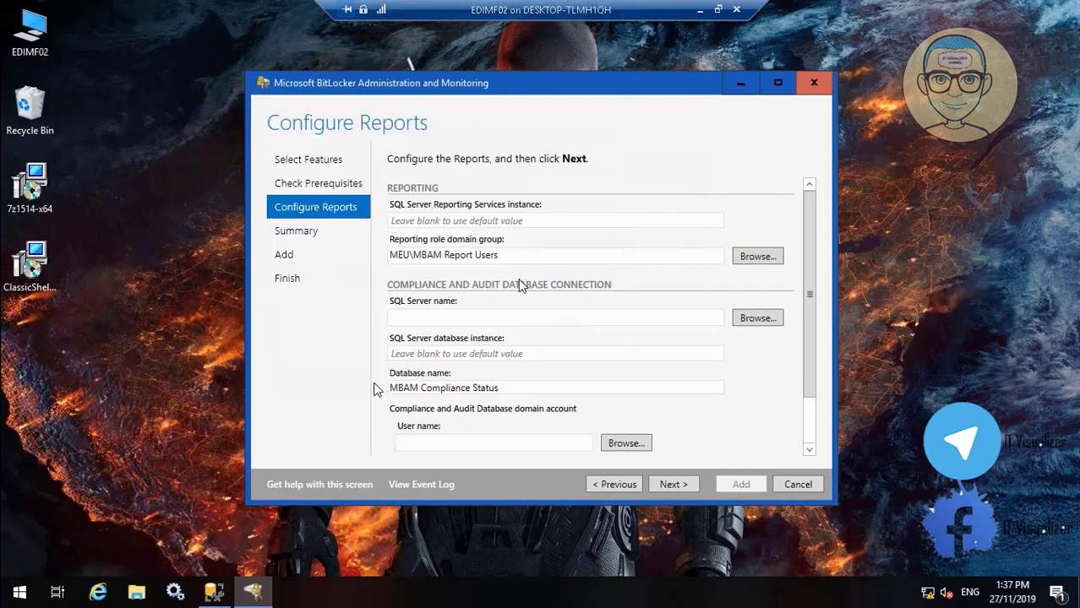
Step: Set the SQL Server name to EDIMF02.MEU.LOCAL, scroll down, and bring Management Studio forward
click(534, 320)
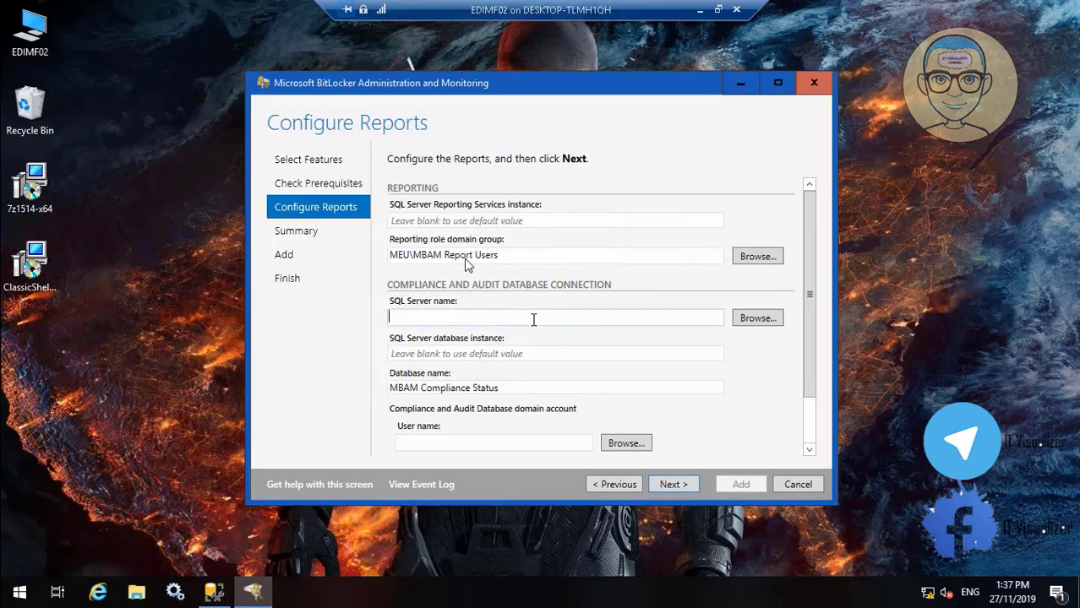
click(752, 320)
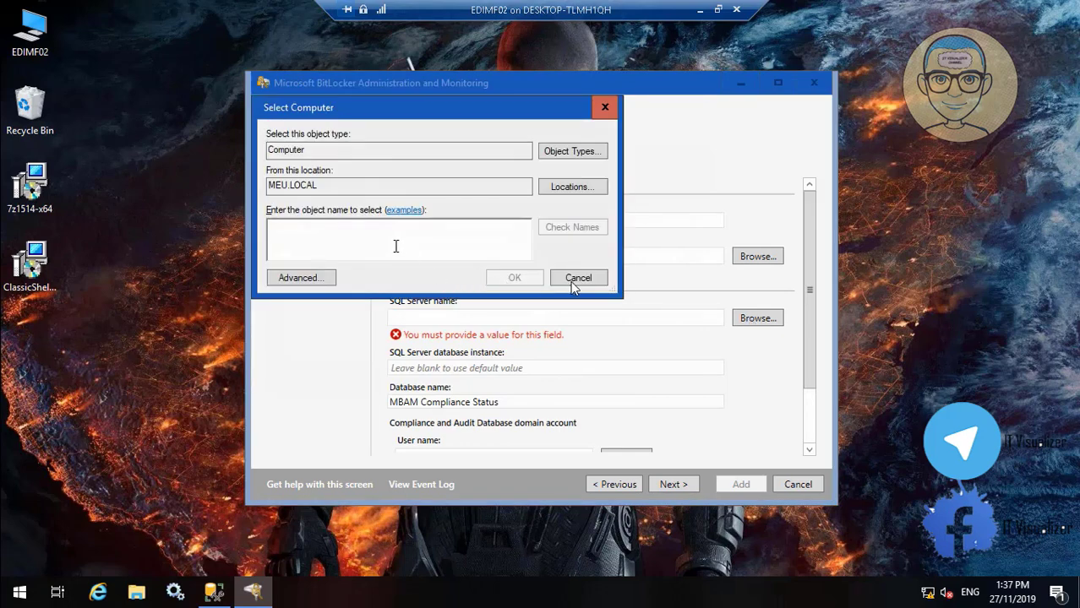
text(EDIMF02)
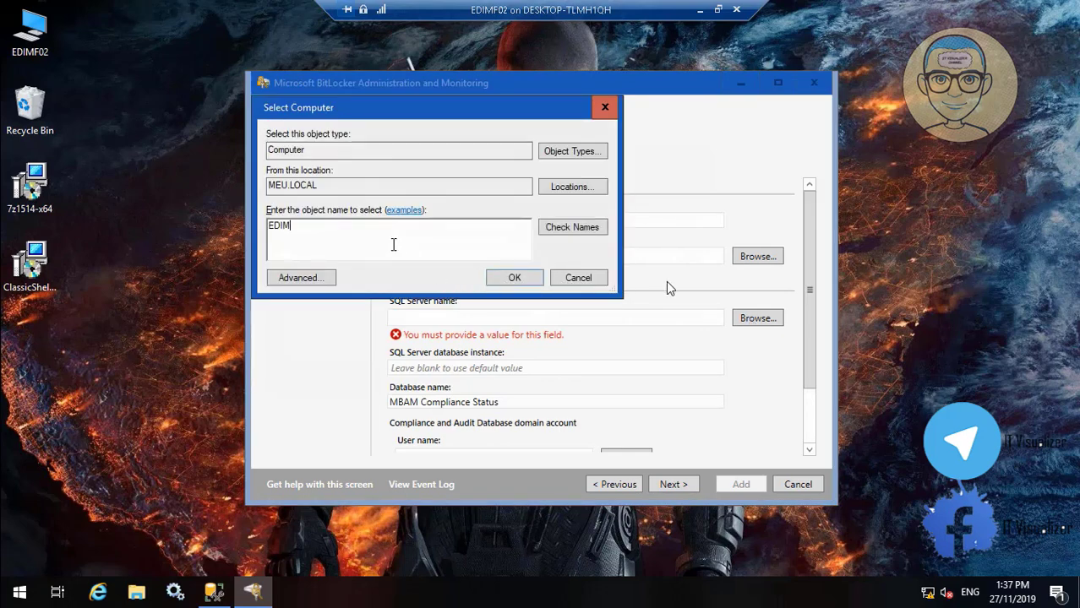
click(575, 241)
click(528, 277)
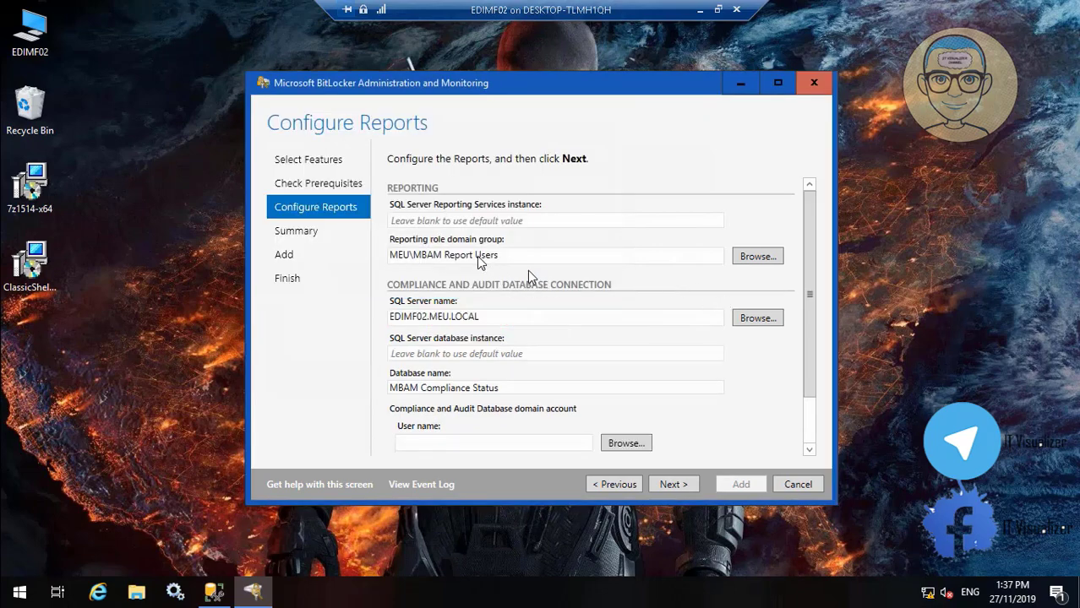
click(809, 450)
click(809, 450)
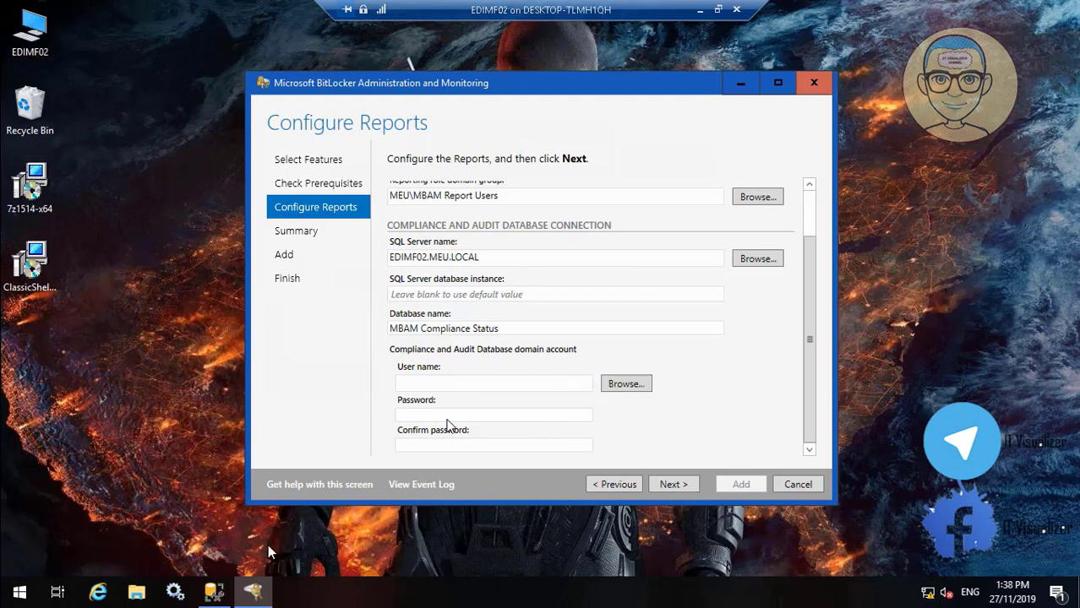
click(216, 592)
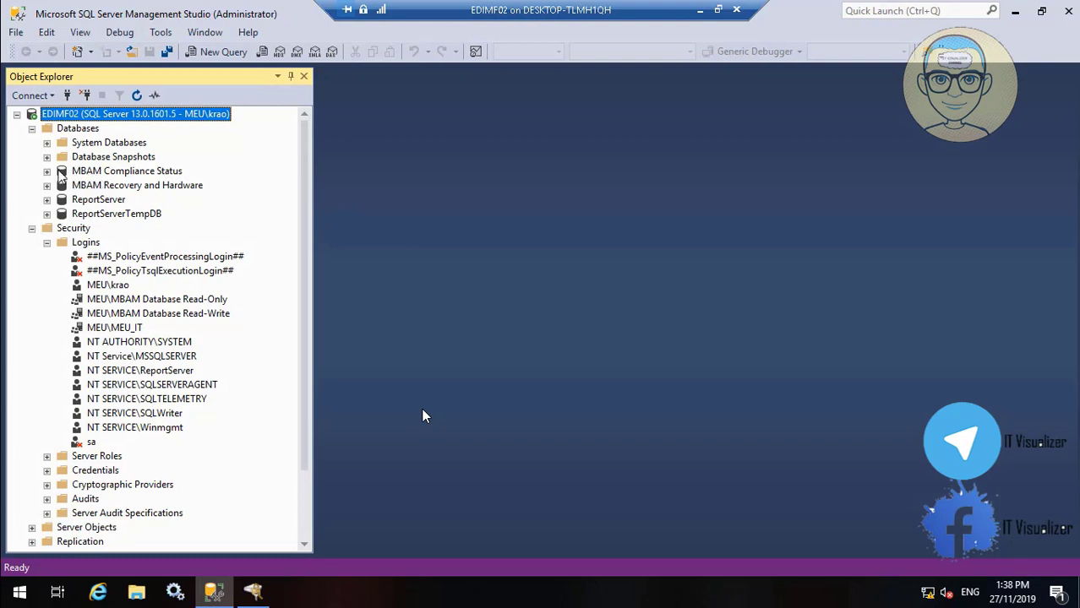
Step: Open the MBAM Compliance Status database's Properties at the Permissions page to review its users
click(47, 171)
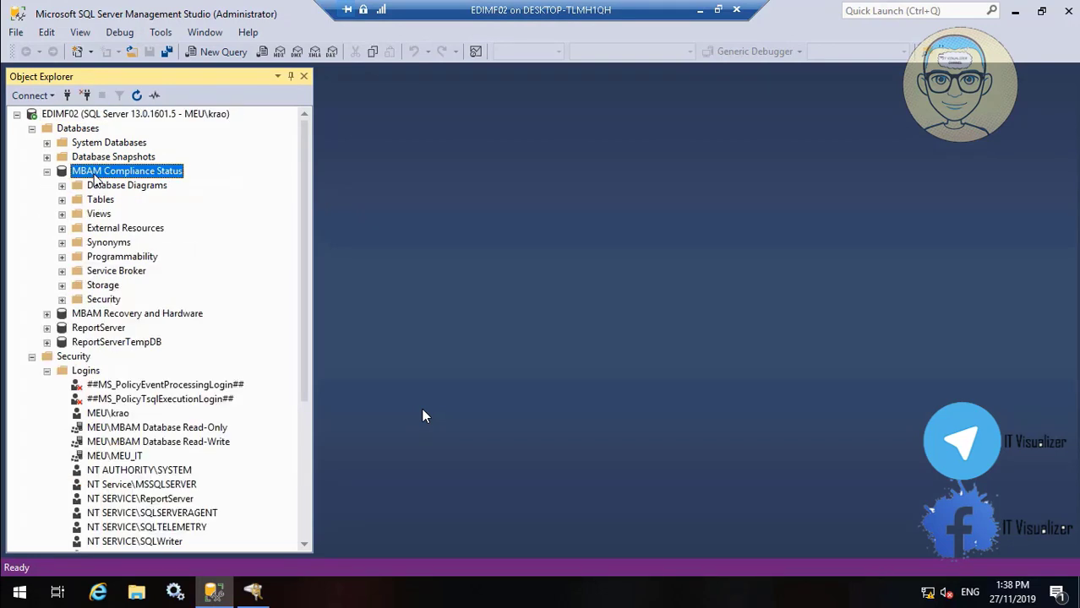
right_click(95, 174)
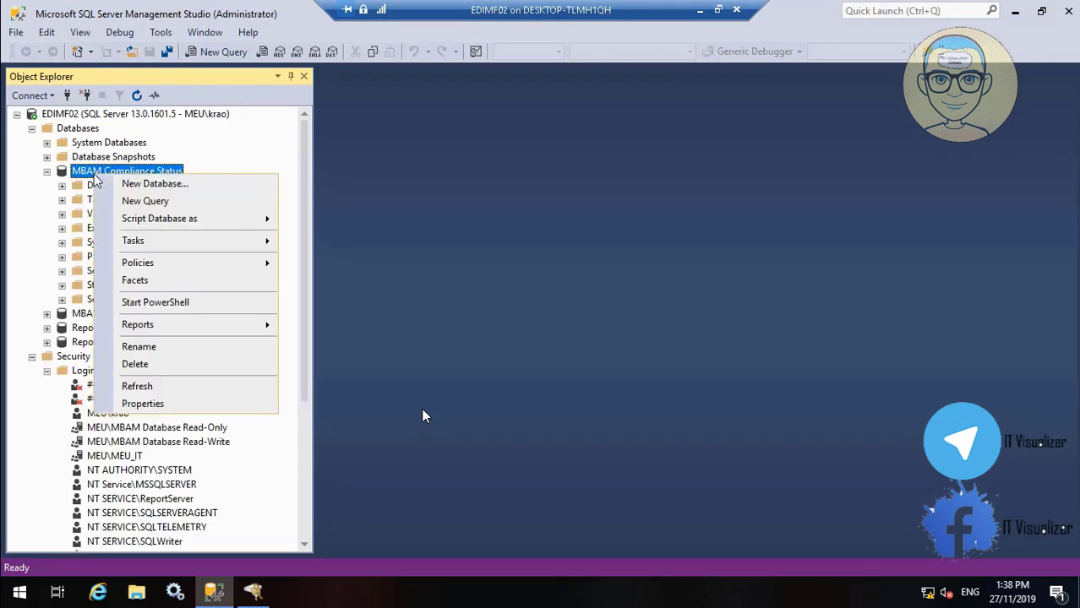
click(166, 406)
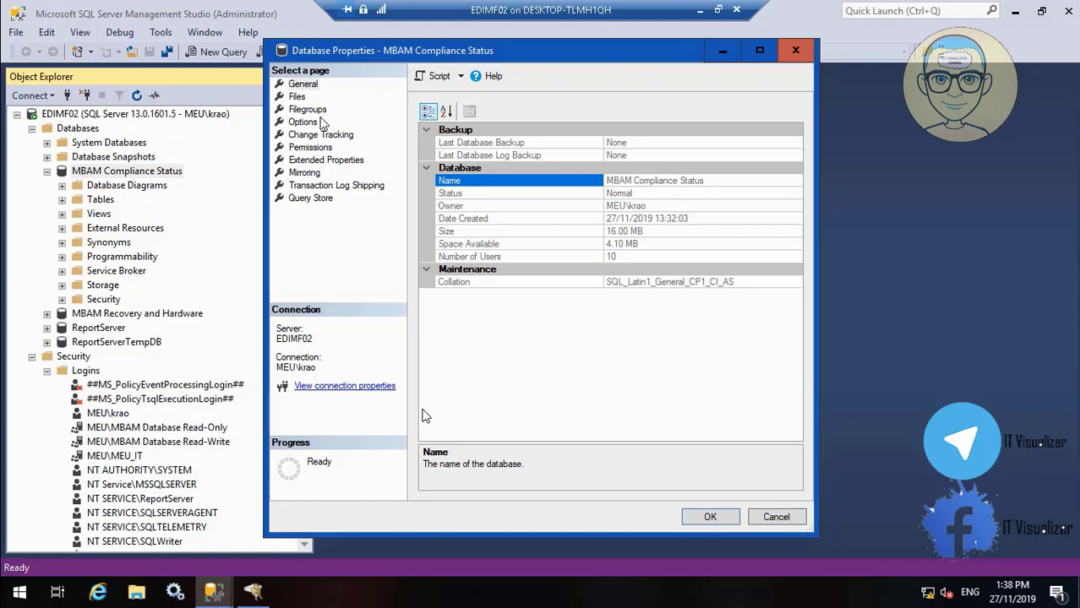
click(319, 149)
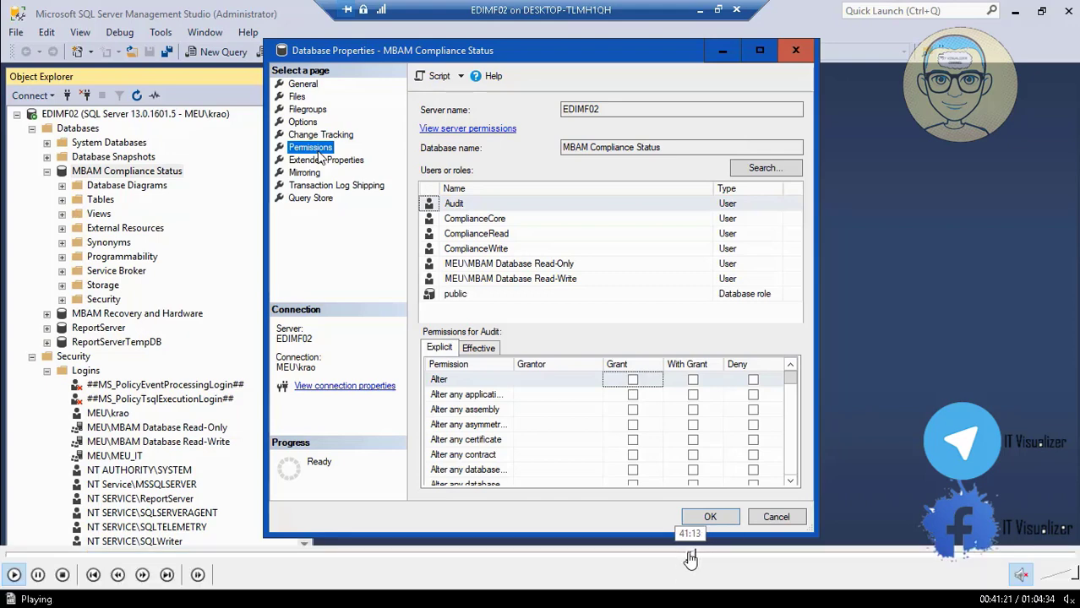
click(696, 556)
click(704, 557)
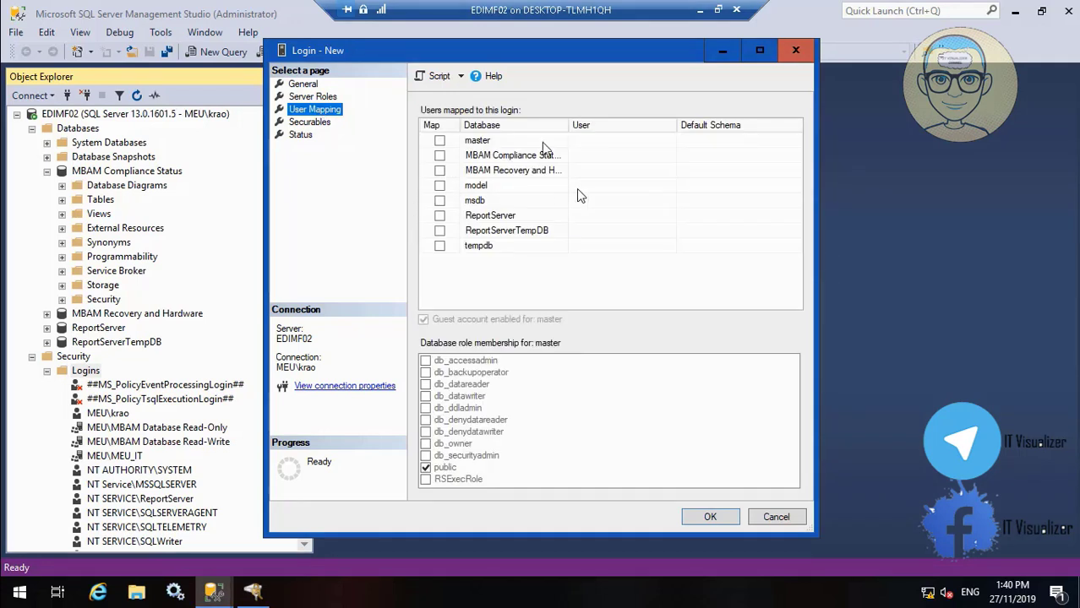
Step: Map the MEU\MBAM-RO-SVC login to MBAM Compliance Status with ReadRole membership and create it
click(439, 156)
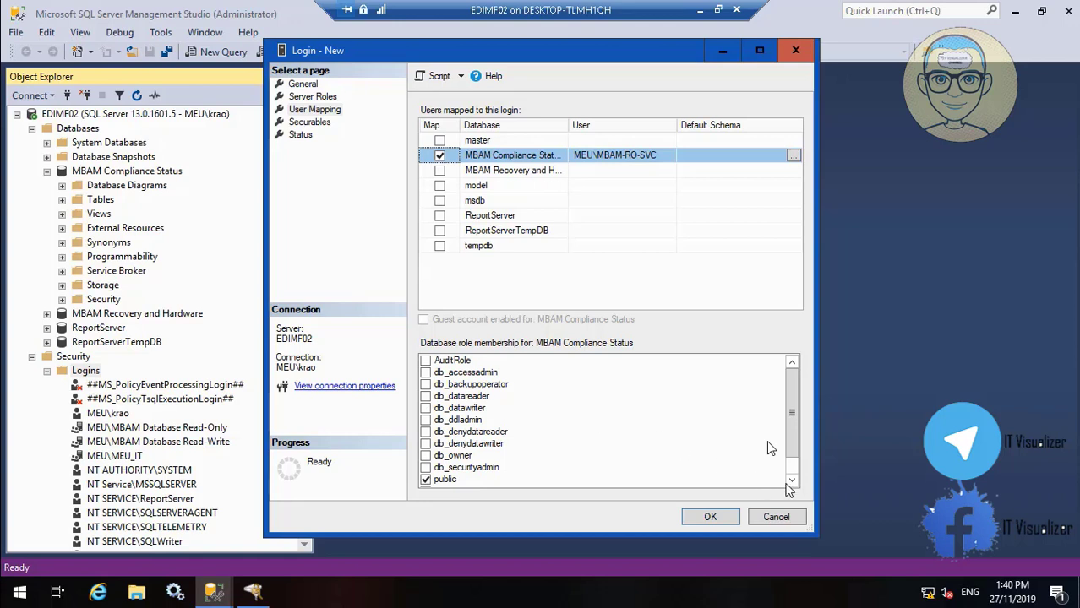
click(792, 482)
click(792, 482)
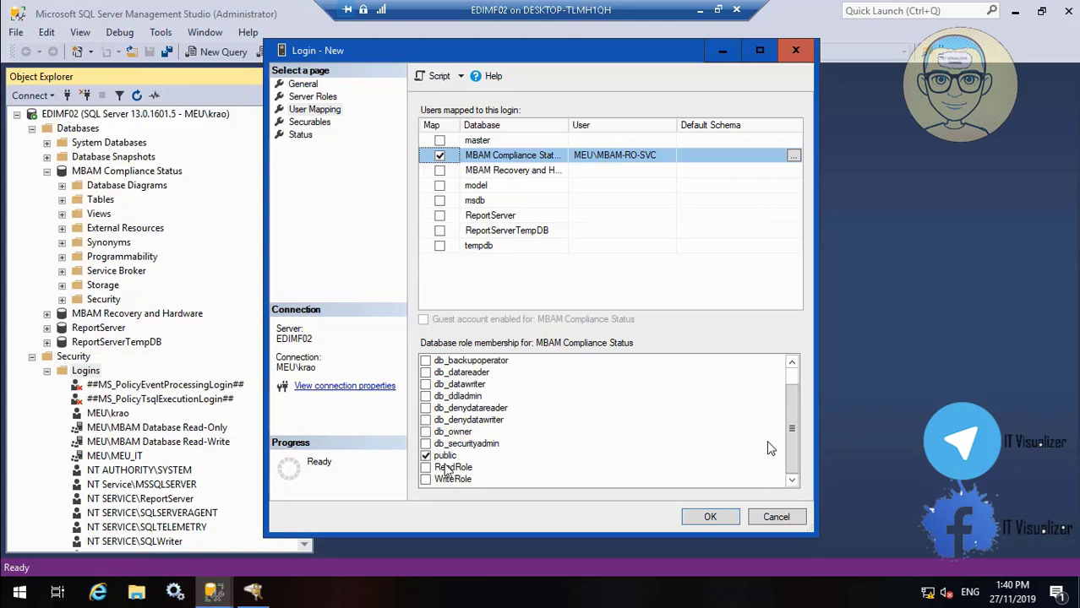
click(427, 470)
click(426, 469)
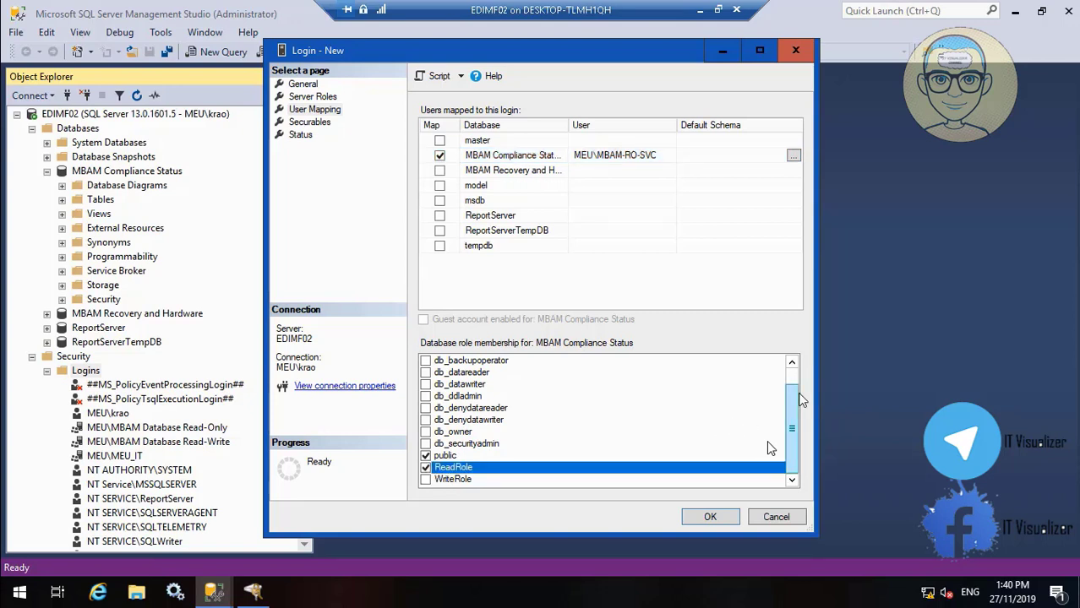
click(791, 362)
click(791, 364)
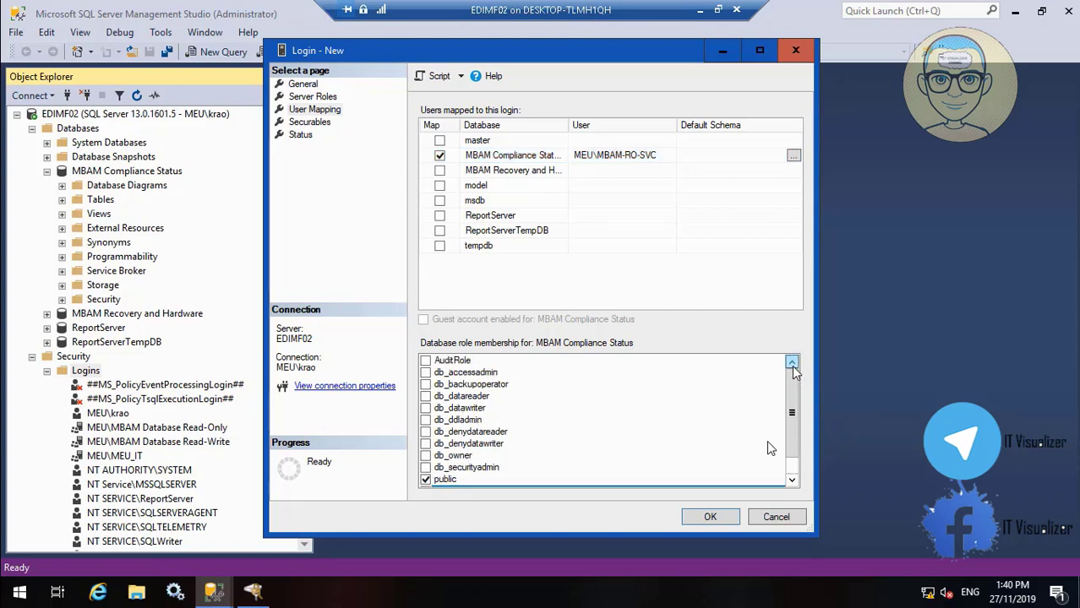
click(722, 519)
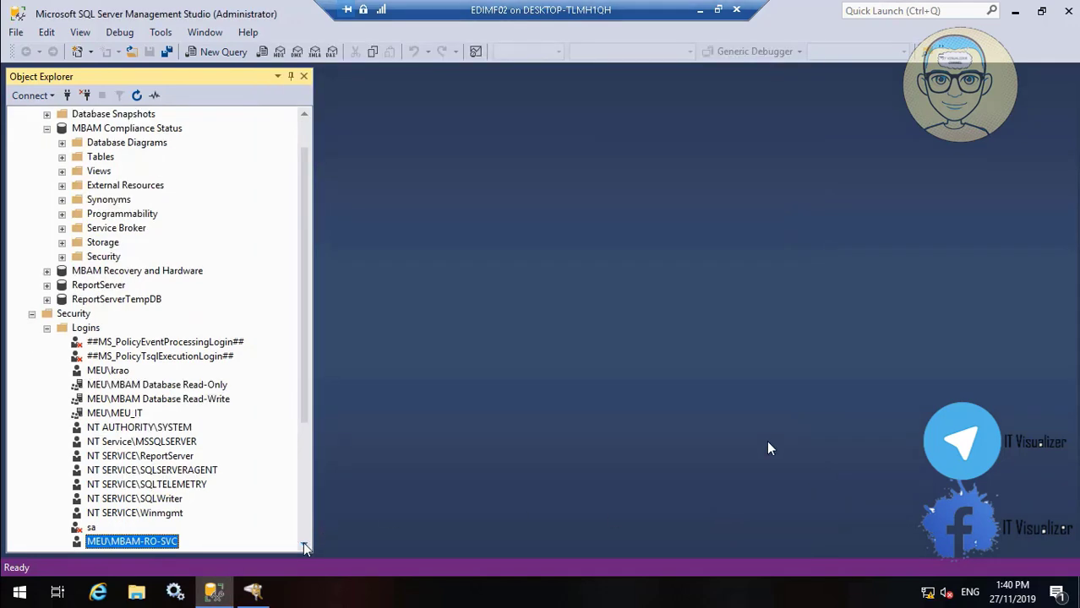
Step: Back in the Configure Reports wizard, select MBAM-RO-SVC as the Compliance and Audit database account
click(304, 546)
click(304, 547)
click(305, 547)
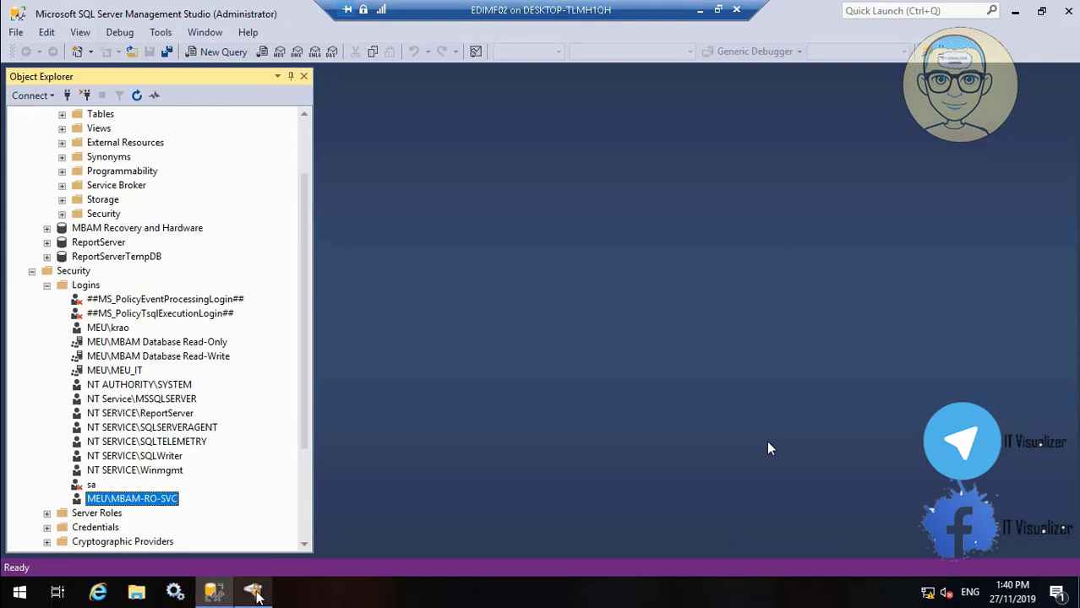
click(254, 593)
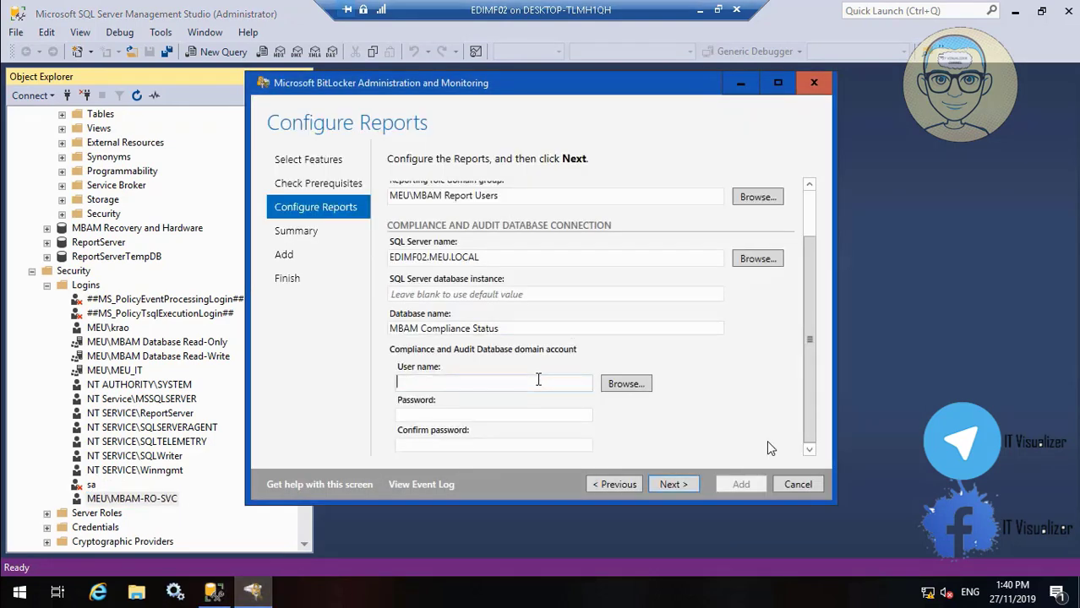
click(625, 384)
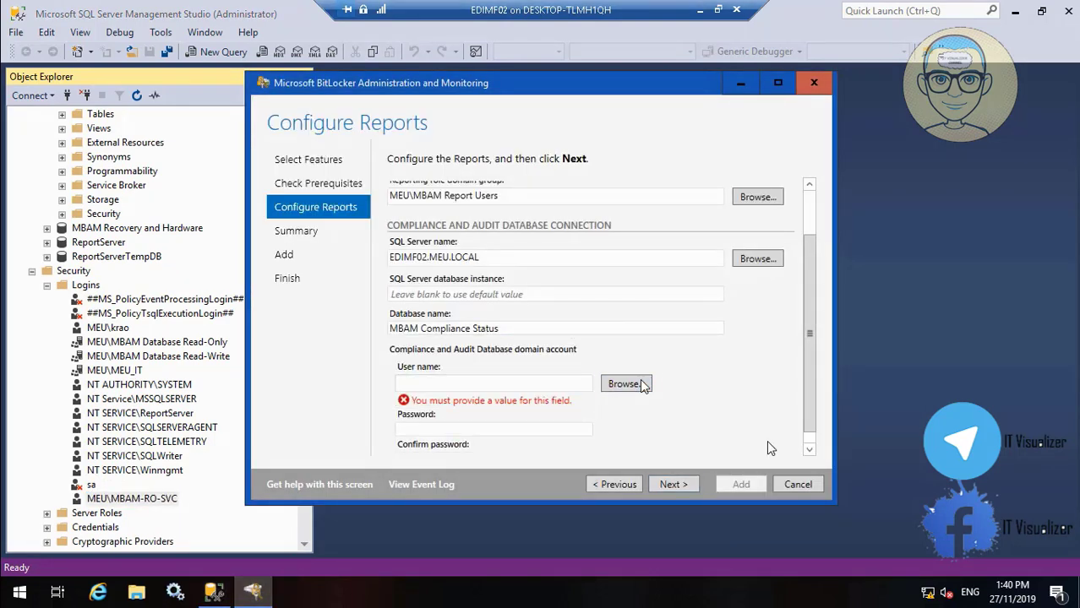
text(MBAM)
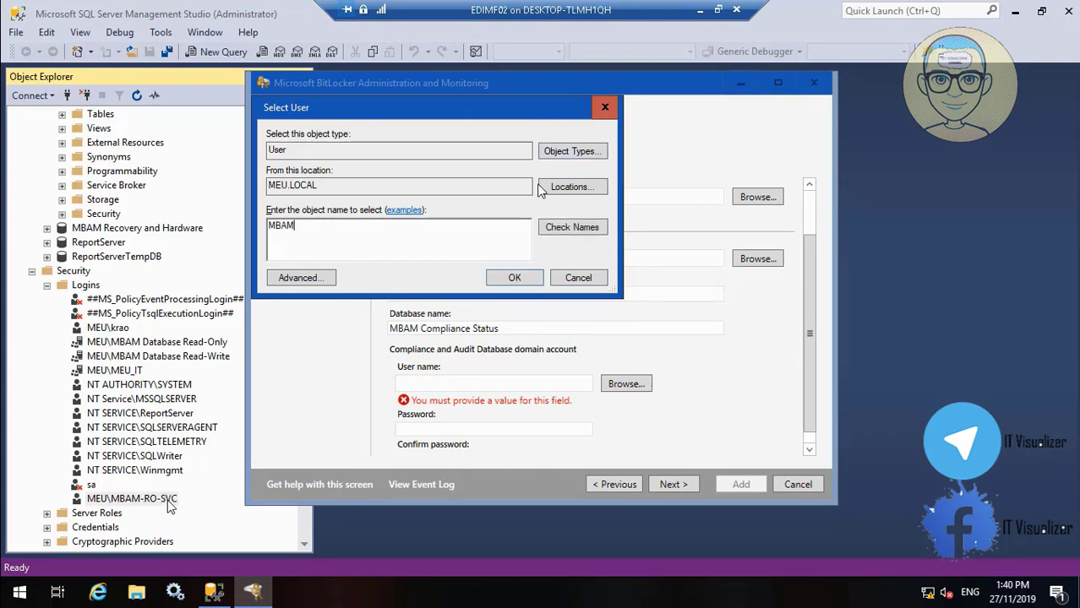
click(572, 227)
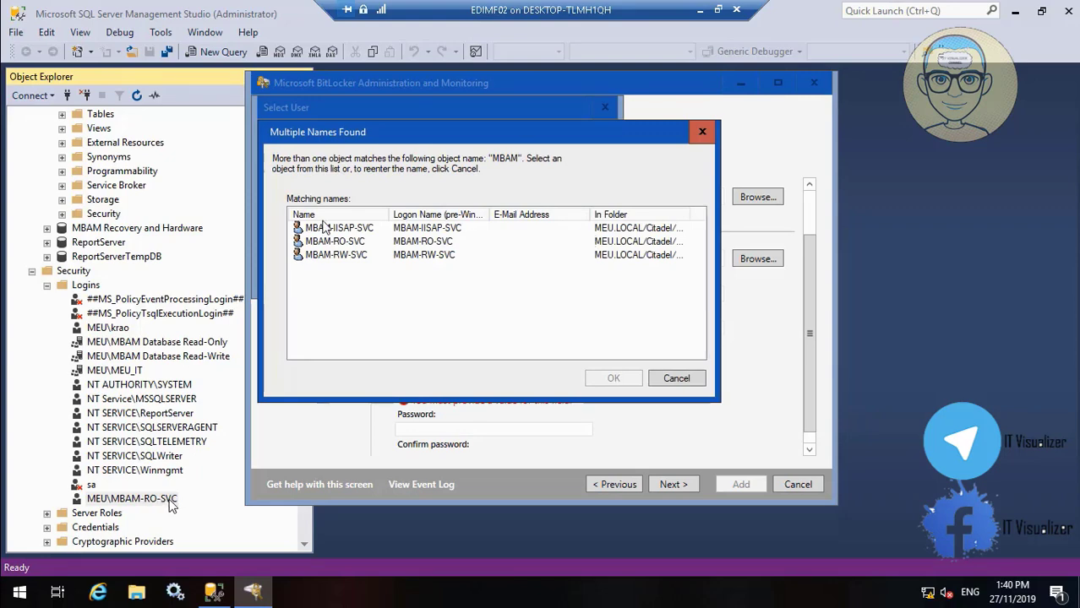
click(331, 241)
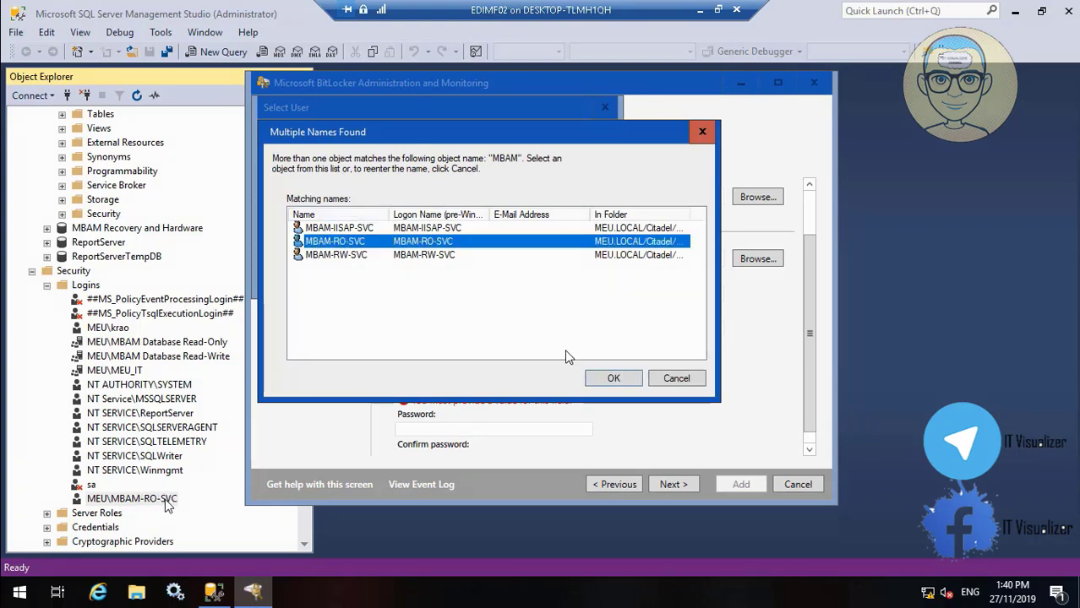
click(610, 377)
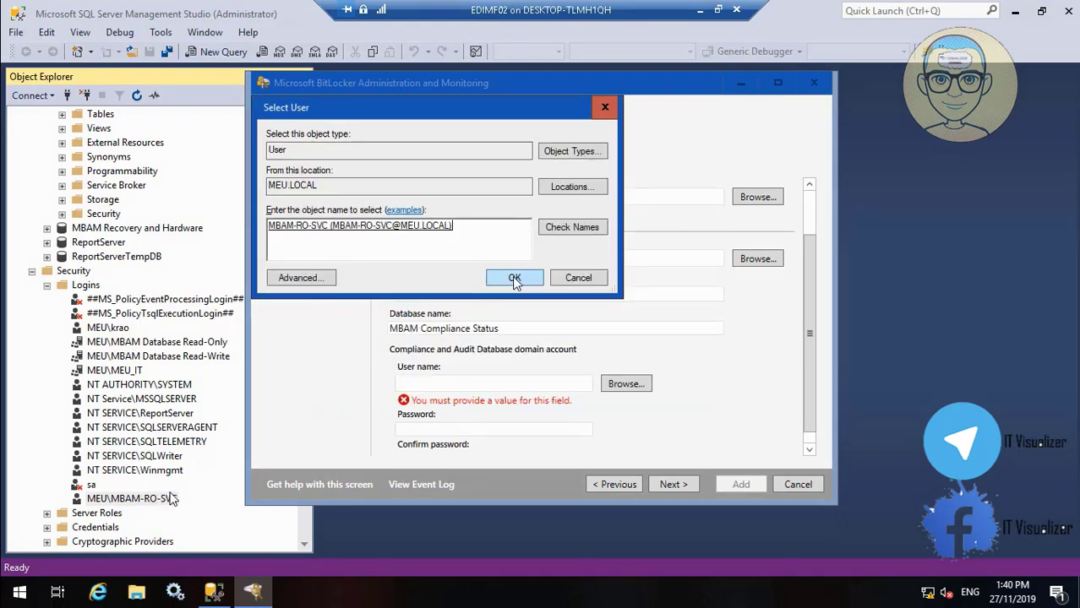
click(513, 277)
Step: Enter the account password in Password and again in Confirm password
click(469, 415)
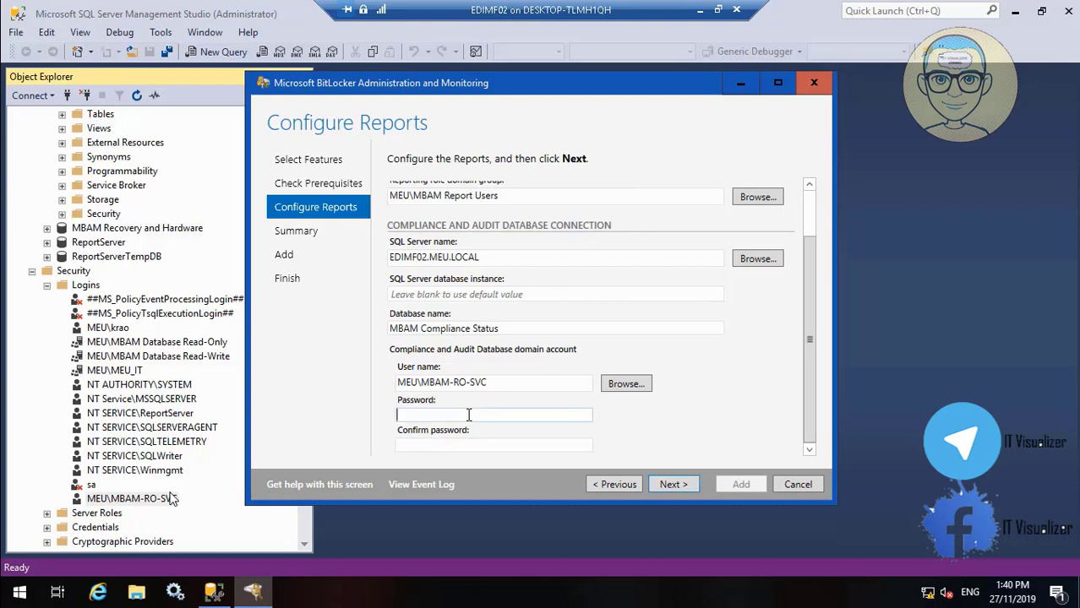
text(•••••)
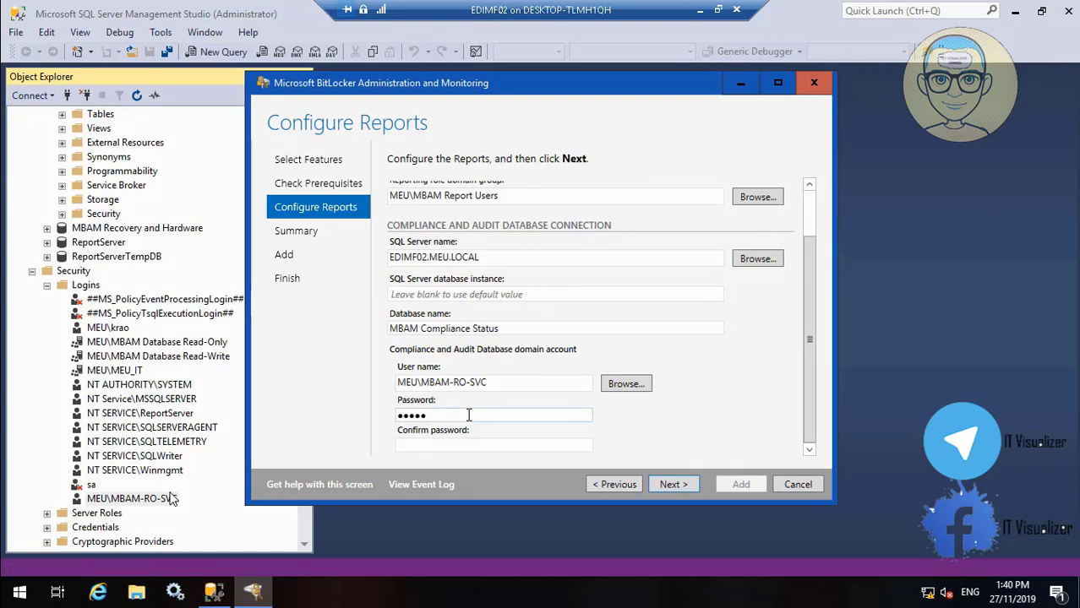
text(•••••)
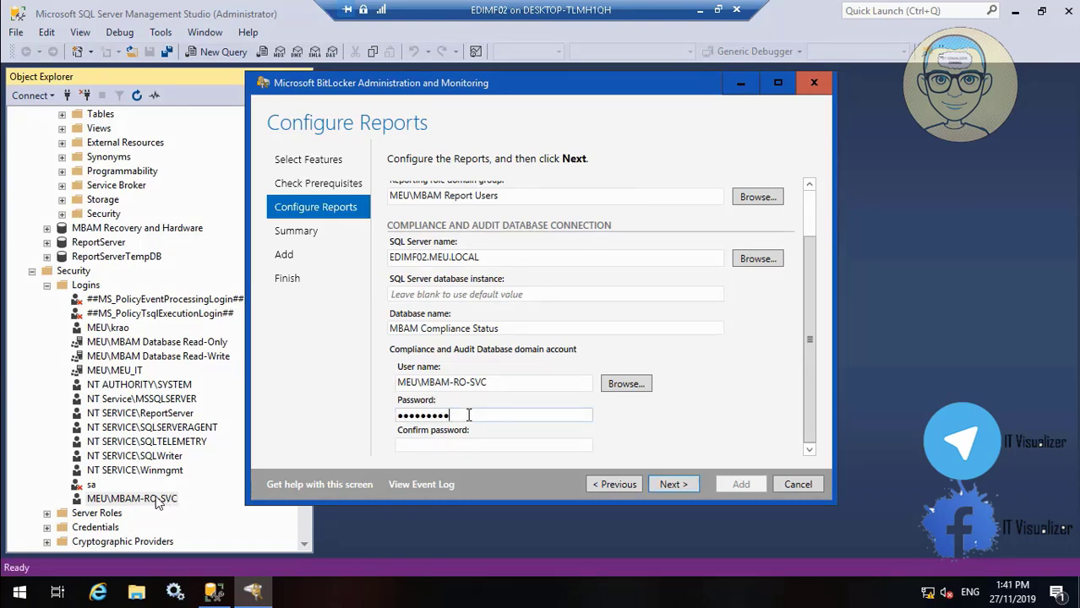
key(ctrl+v)
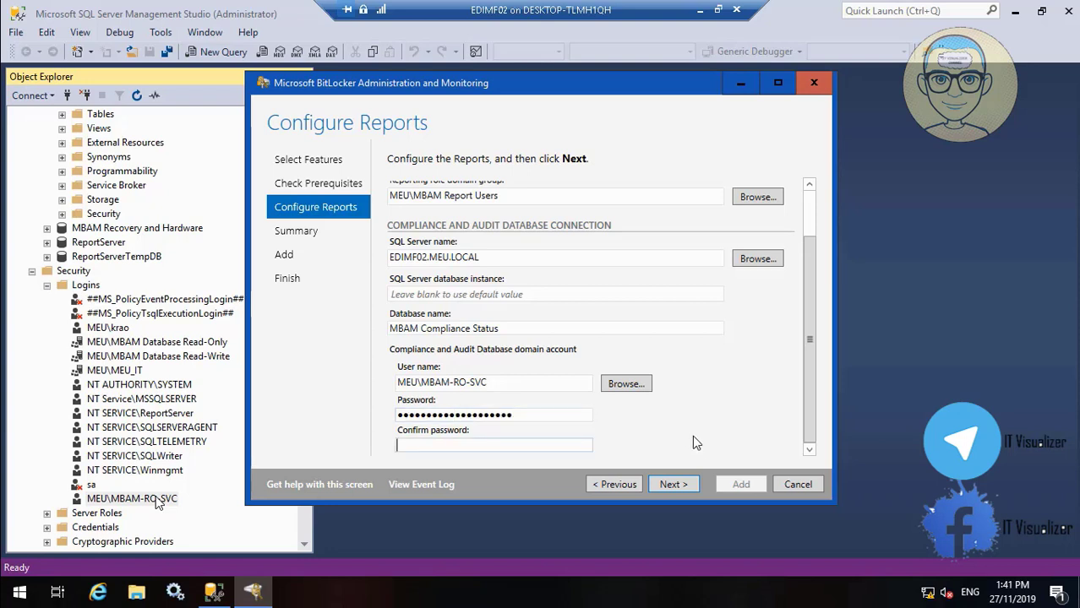
key(Tab)
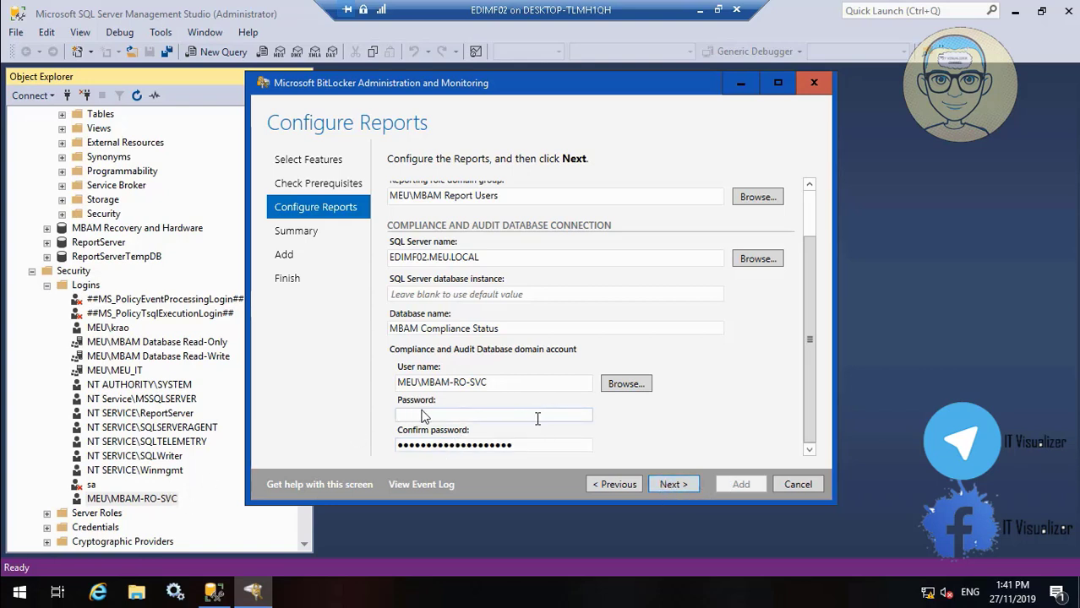
text(•••••••)
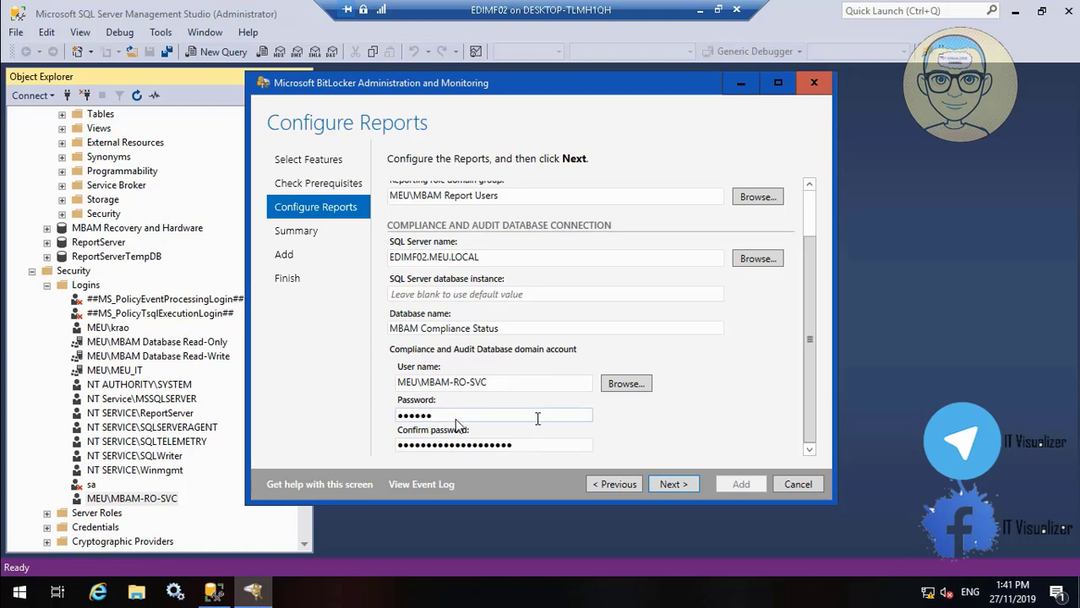
text(•••)
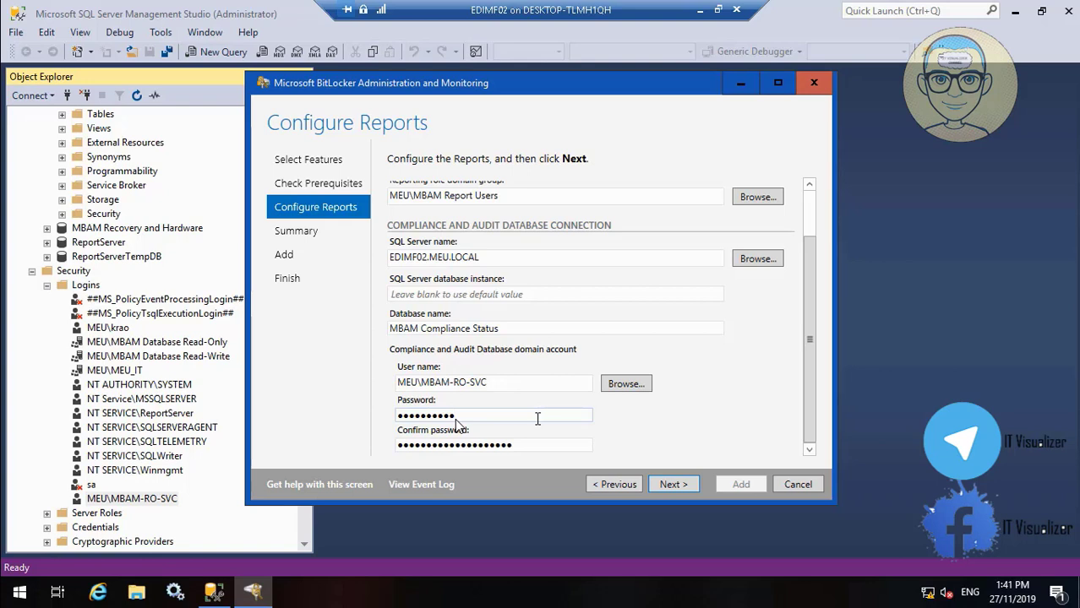
key(ctrl+v)
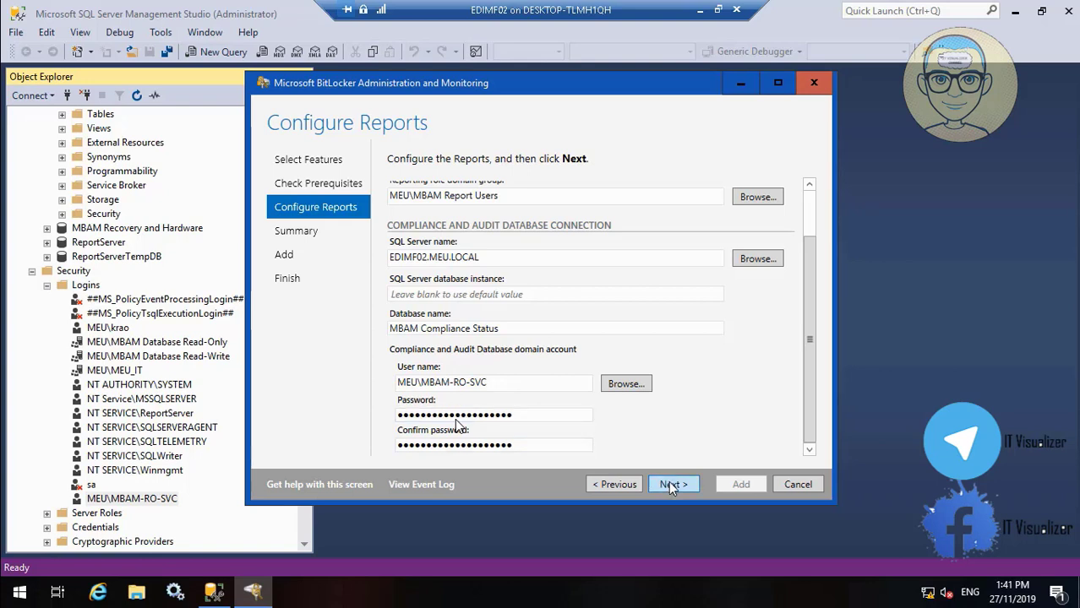
Step: Submit the report settings, then scrub the recording back to where the wizard validates them
click(668, 484)
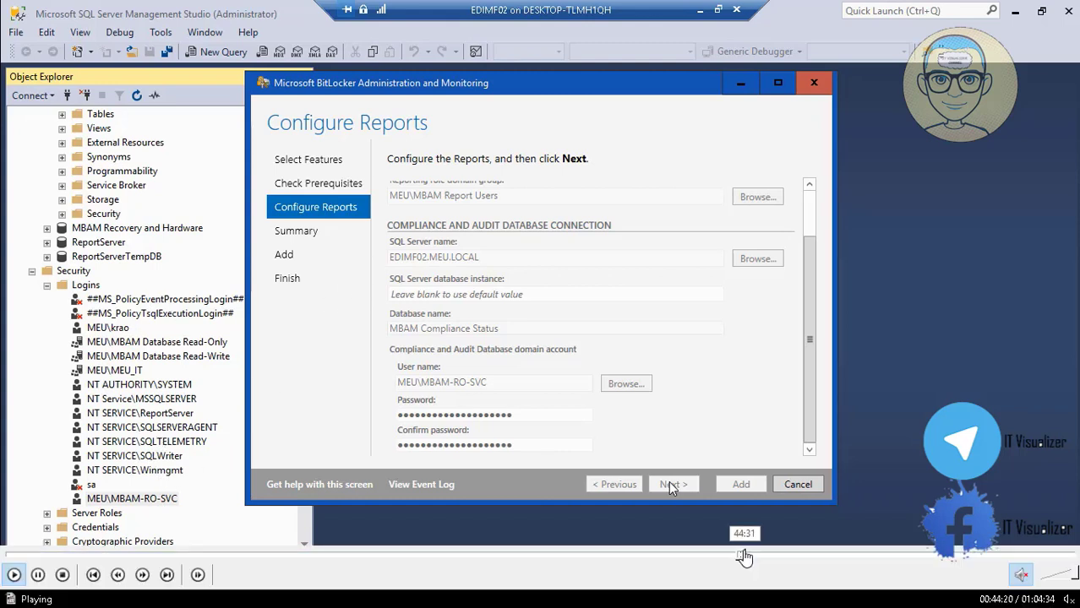
click(752, 554)
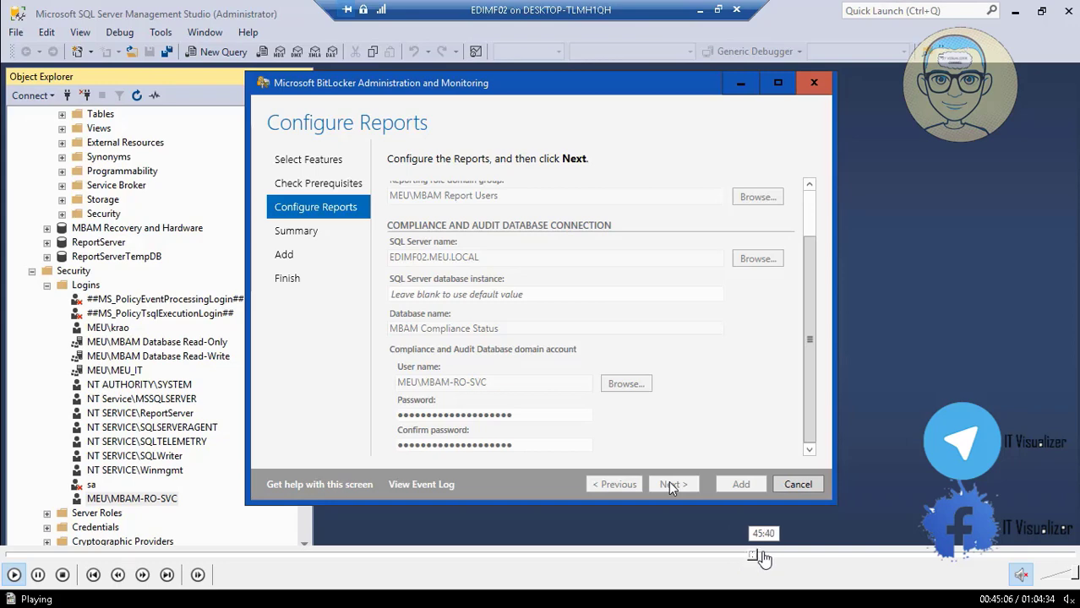
click(762, 555)
click(775, 555)
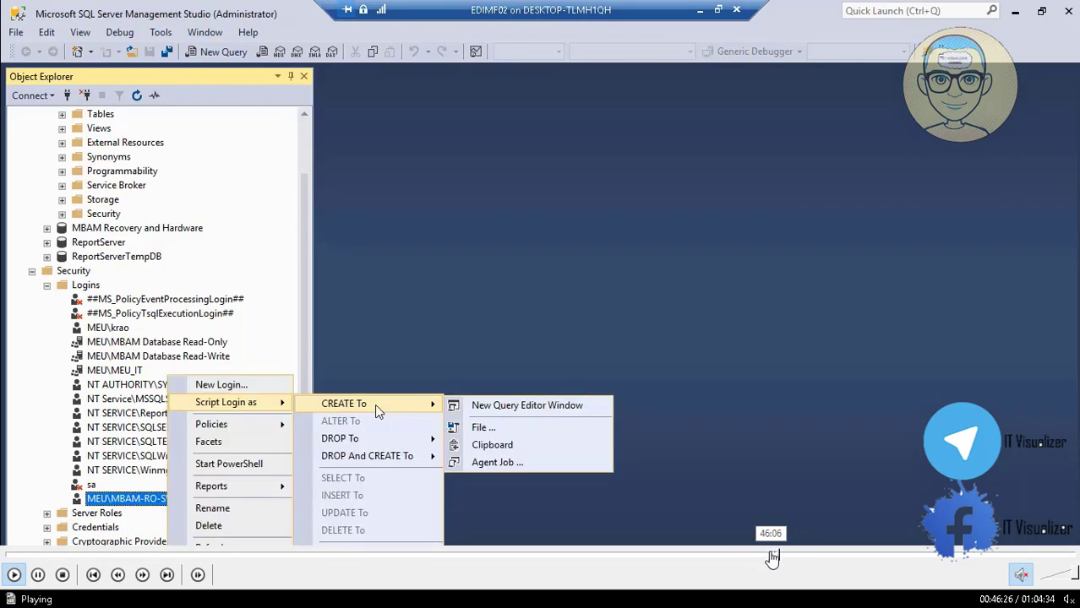
click(770, 555)
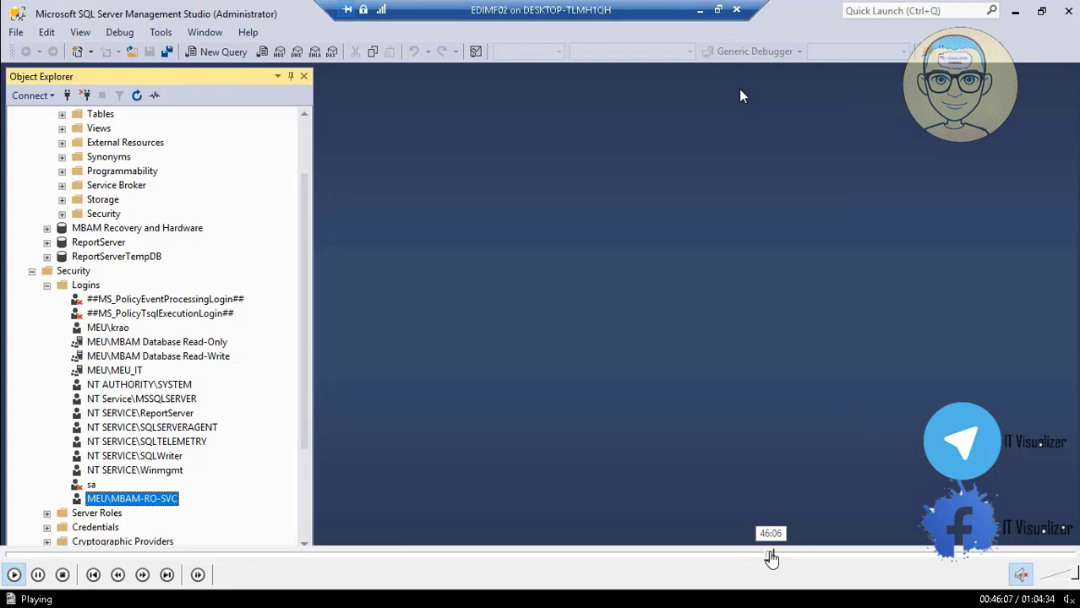
click(769, 557)
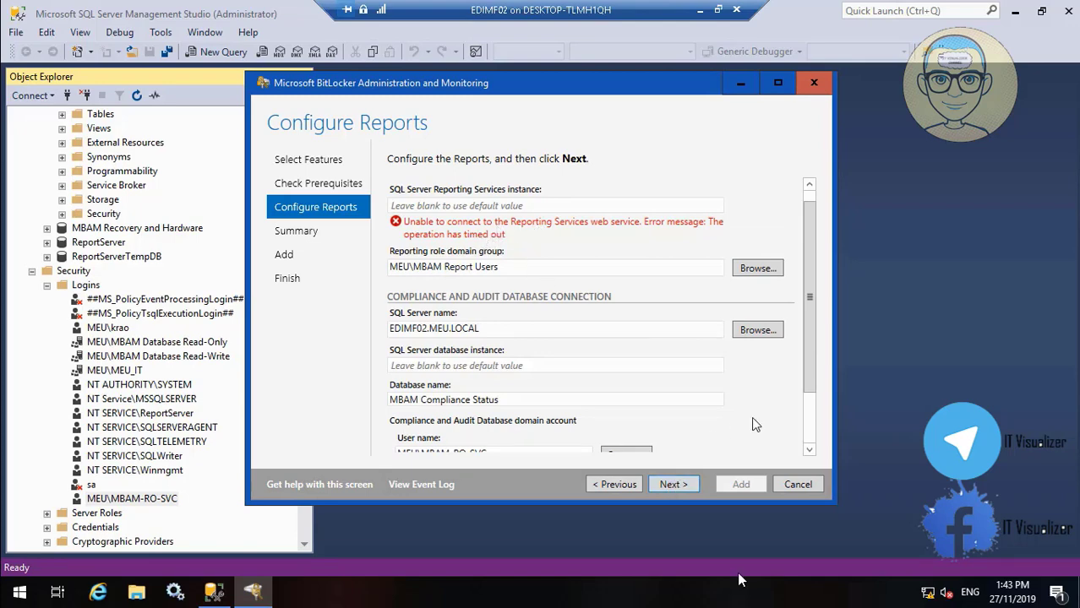
Step: Skim forward through the recording to just before the MBAM wizard relaunches to add Reports
drag(767, 558, 934, 561)
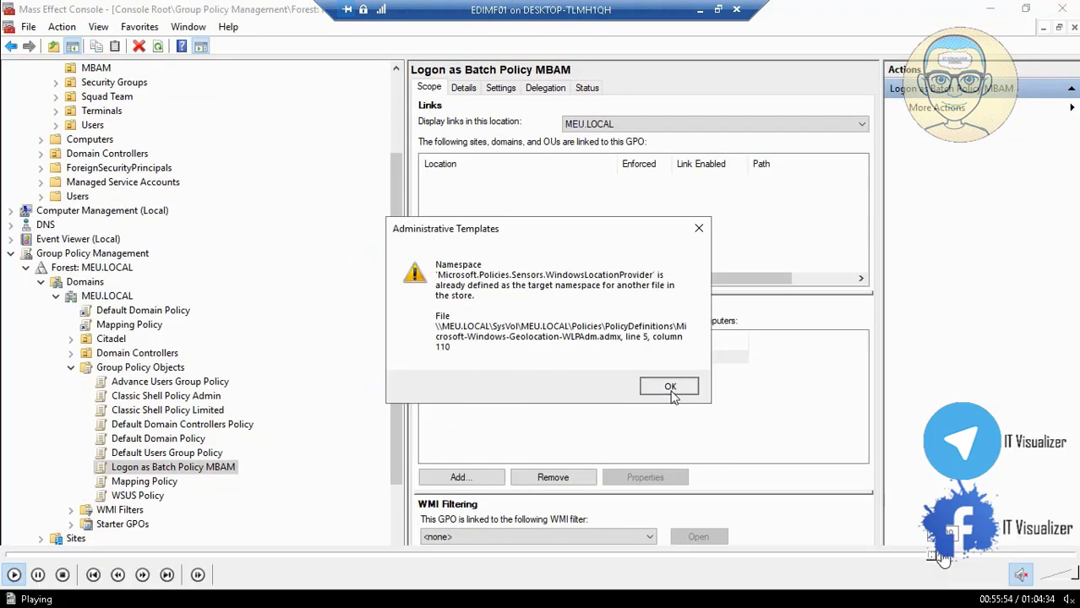
click(939, 556)
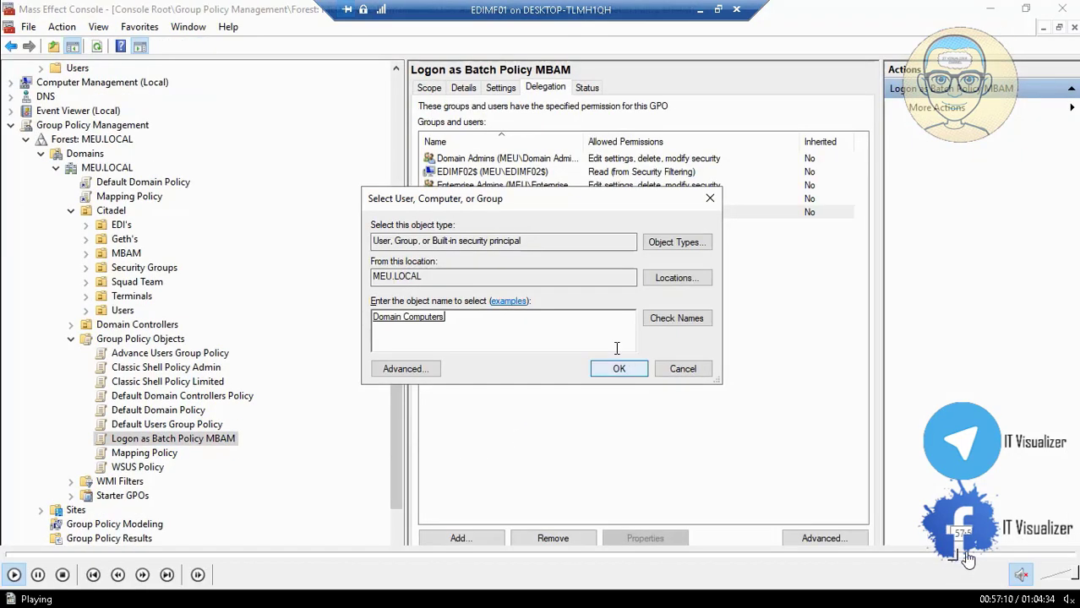
click(972, 558)
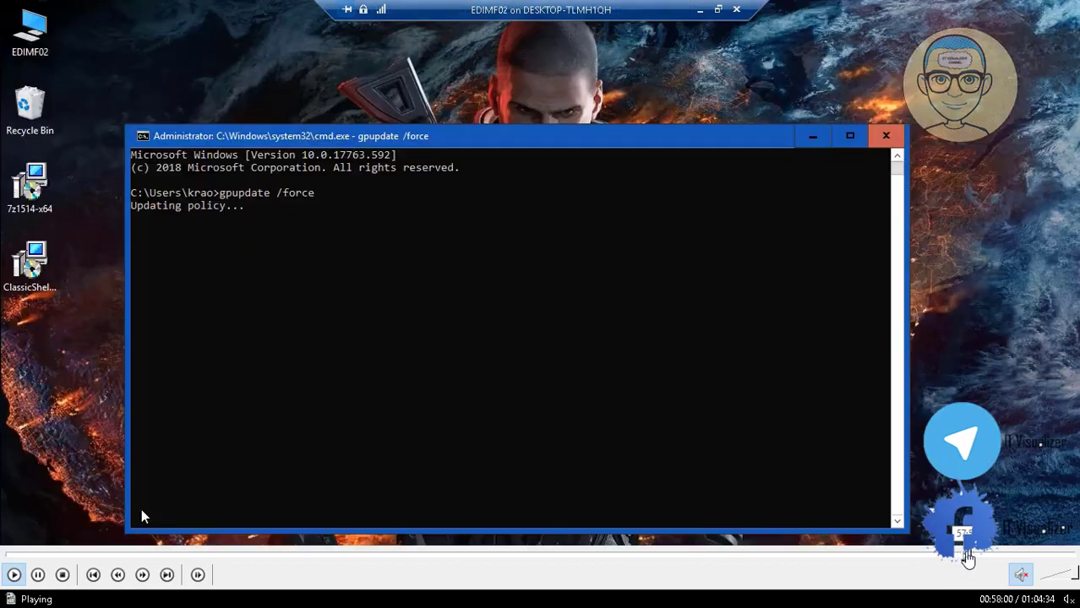
click(975, 556)
click(987, 556)
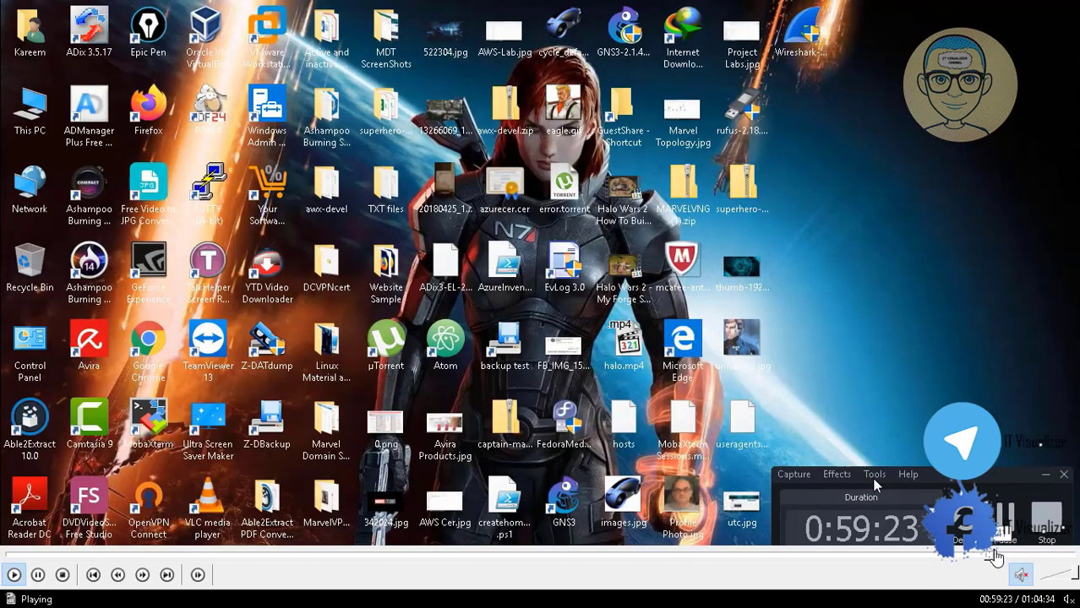
click(994, 555)
click(1005, 555)
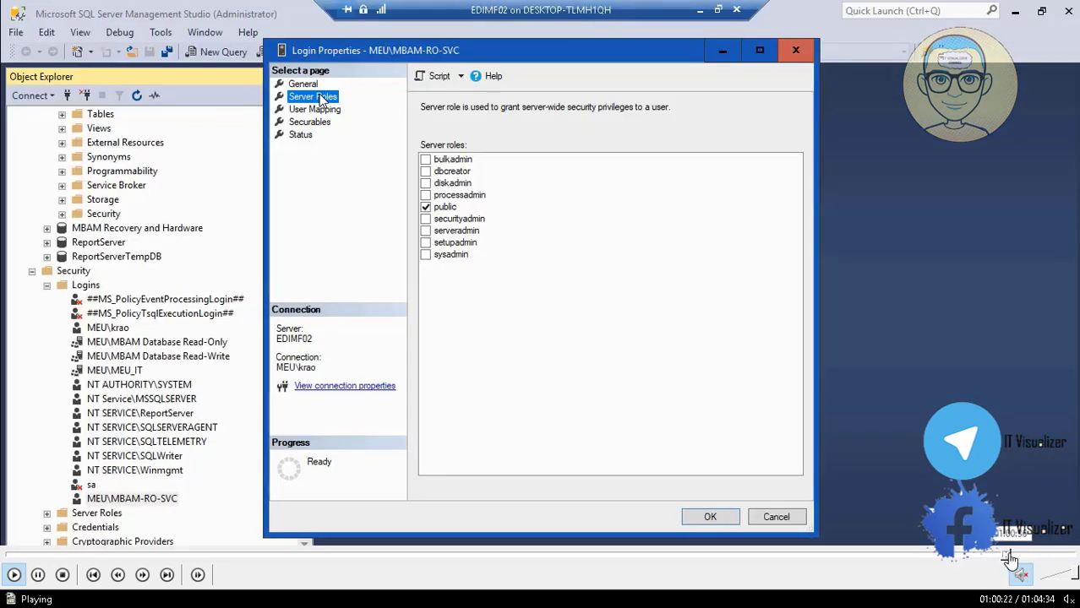
click(1003, 555)
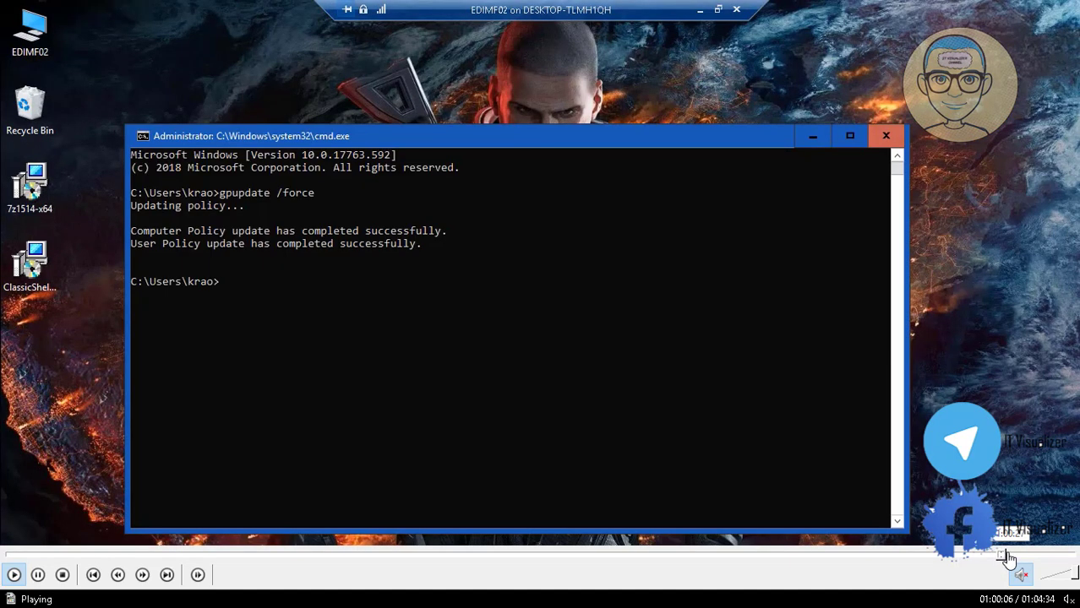
click(1015, 556)
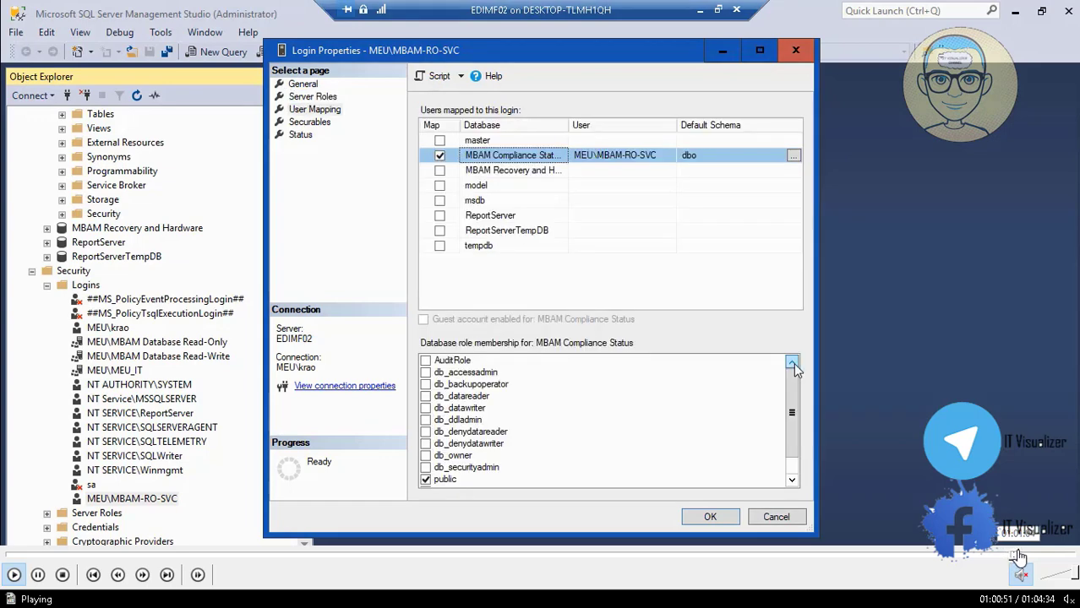
click(1020, 555)
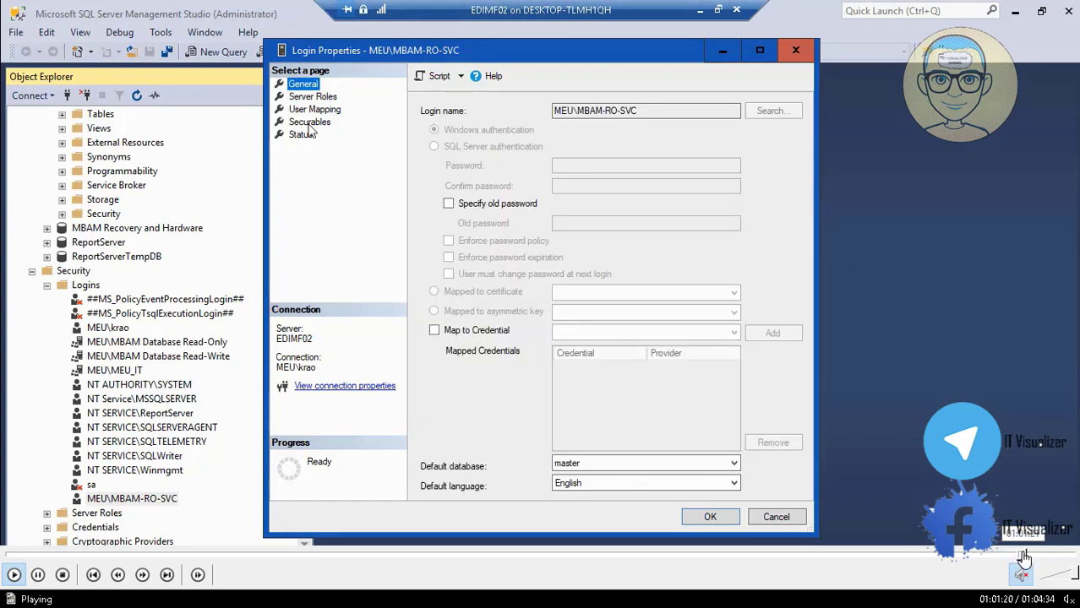
click(1028, 555)
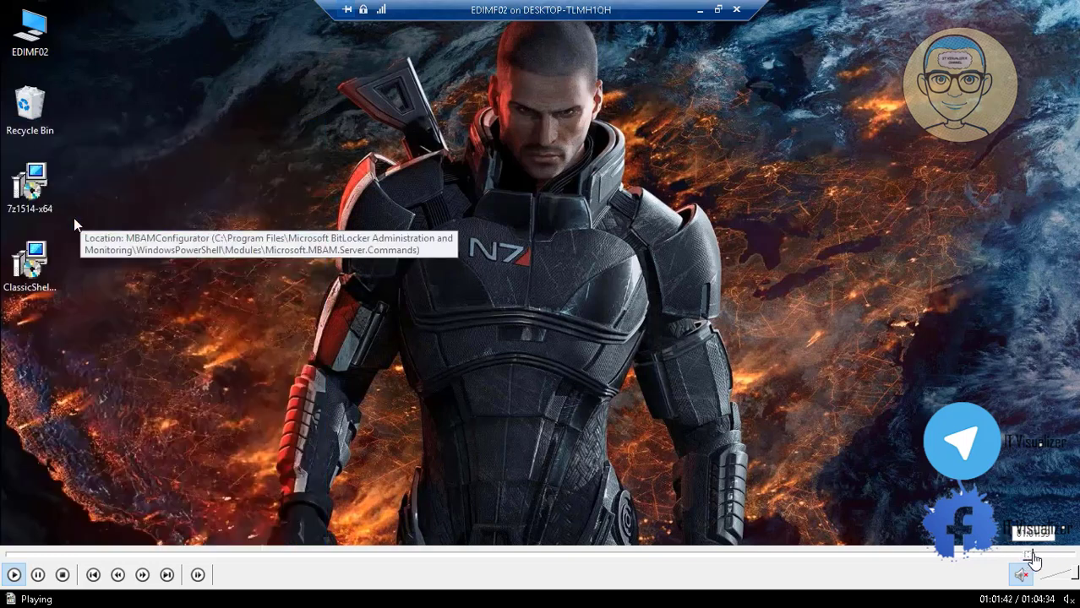
click(1034, 555)
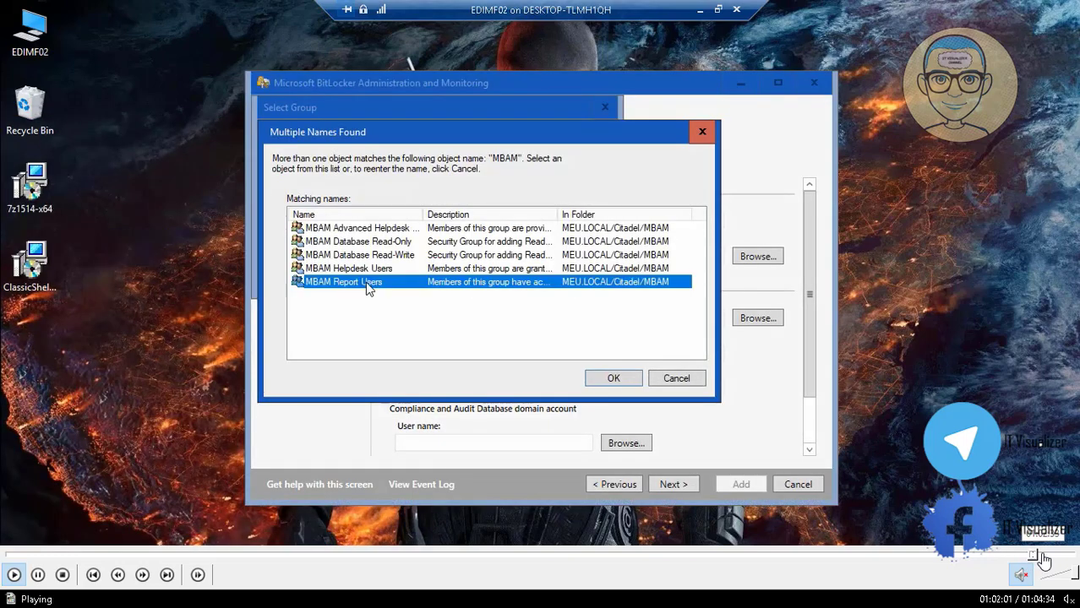
click(1025, 556)
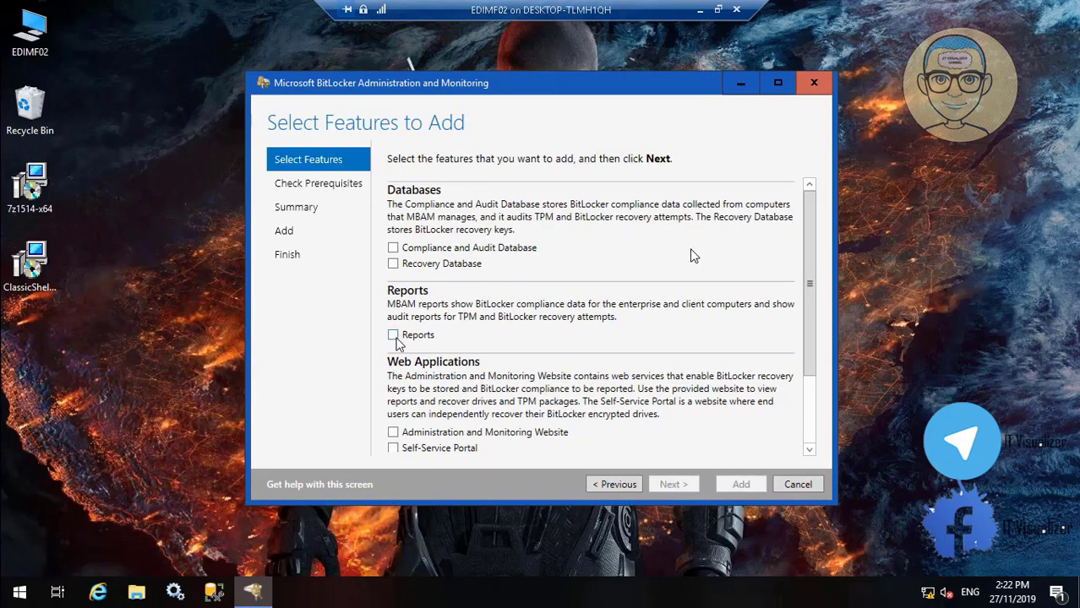
Step: Advance to report configuration, choose the reporting domain group, then skip ahead to Reports being added
click(673, 485)
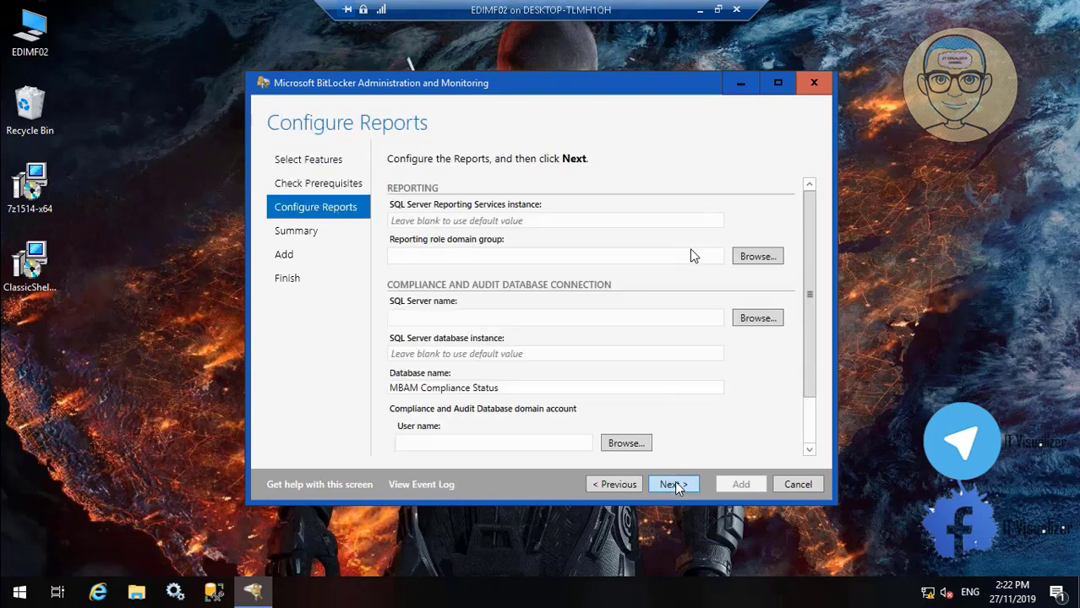
click(757, 257)
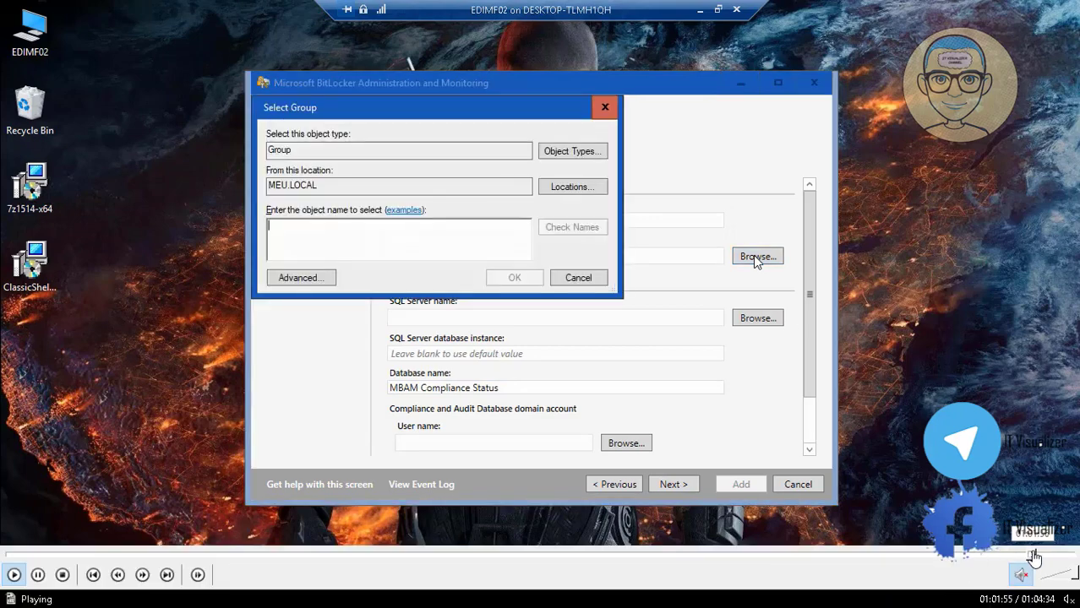
click(1040, 555)
click(1046, 556)
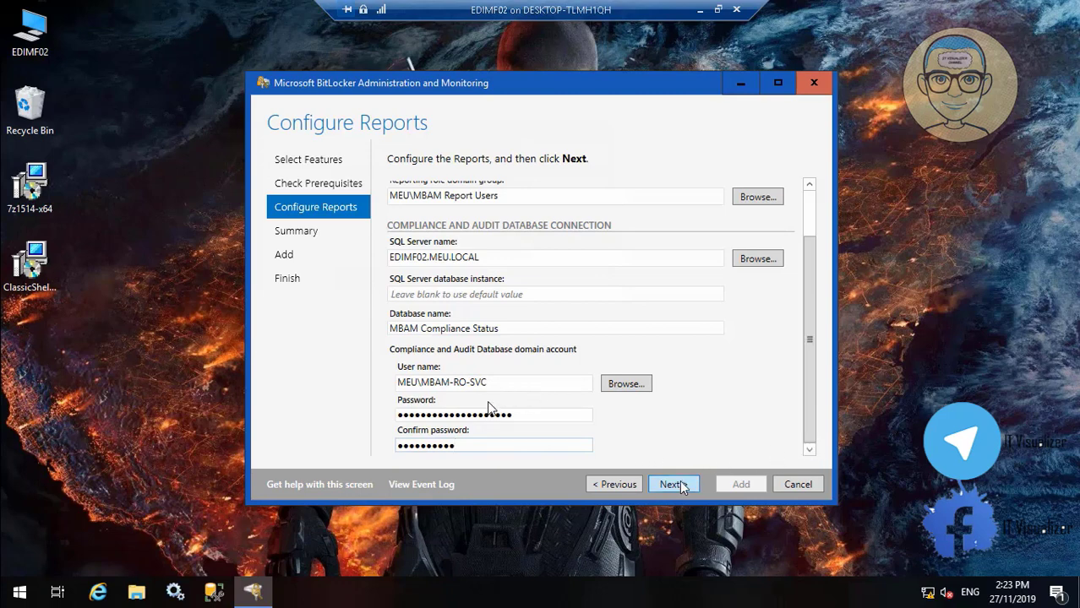
mouse_move(849, 583)
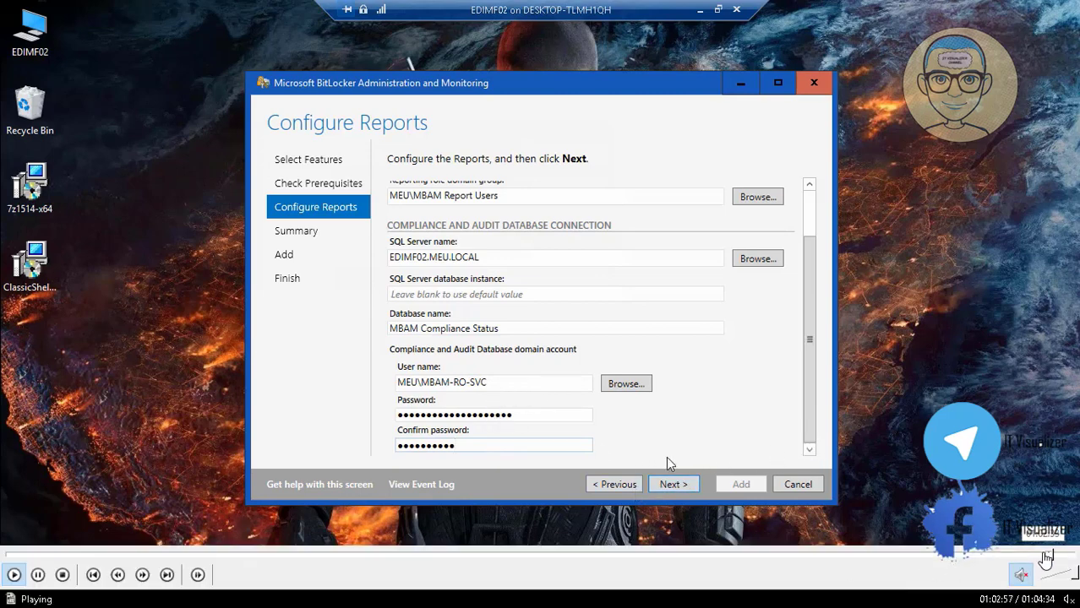
click(1055, 555)
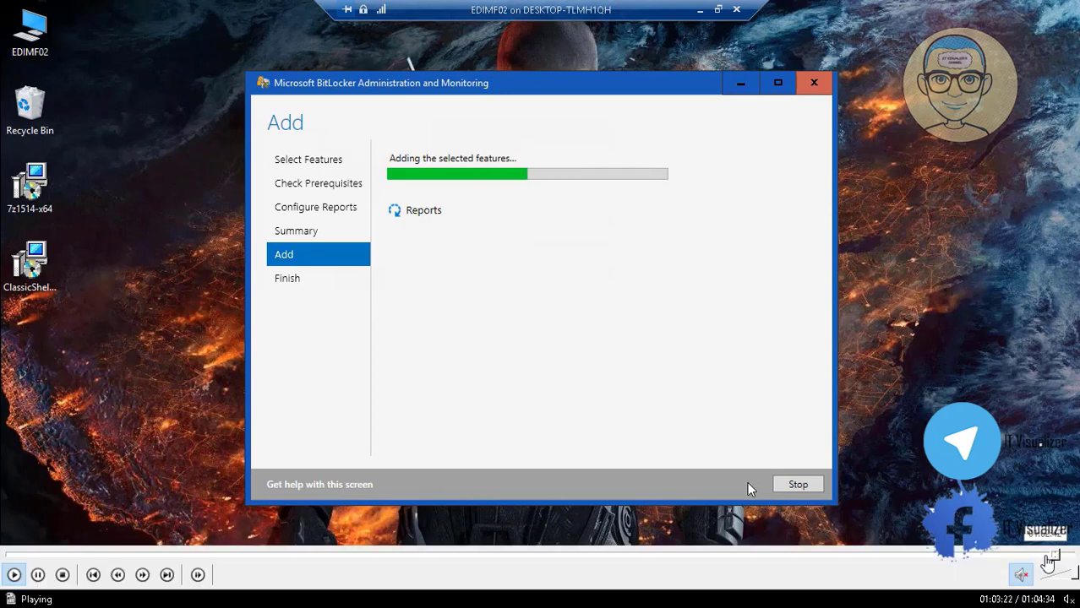
Step: Seek back to the report settings, then forward past the Summary to the end of playback
click(1049, 555)
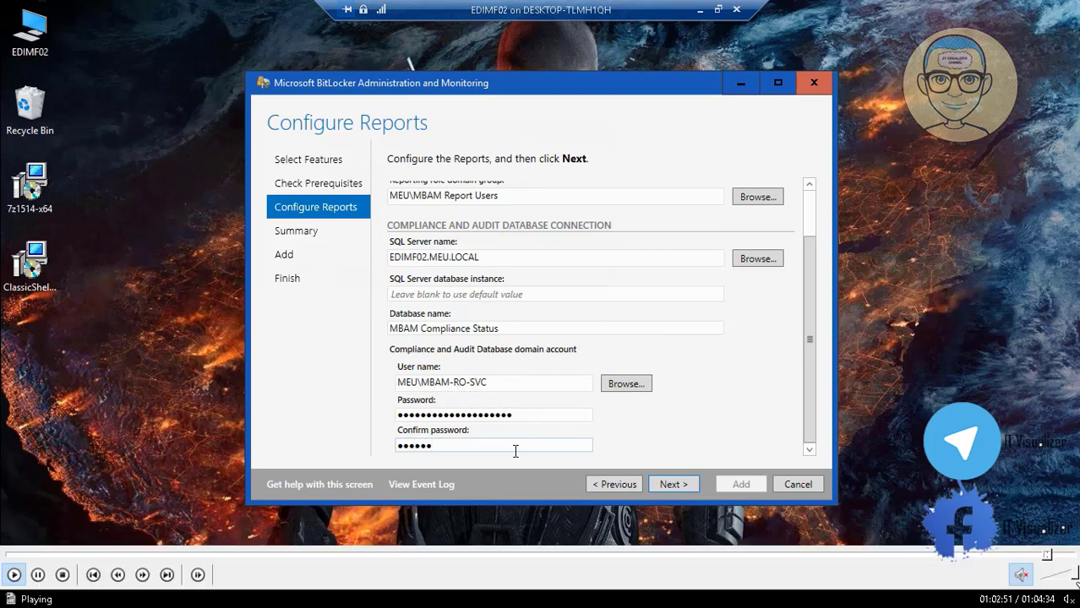
click(1052, 555)
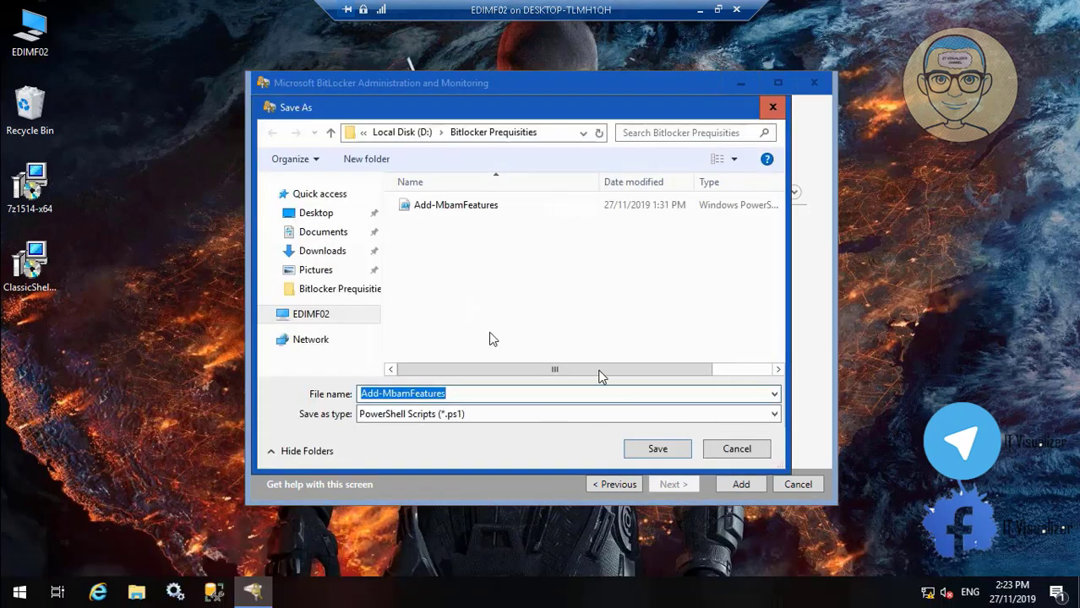
mouse_move(958, 584)
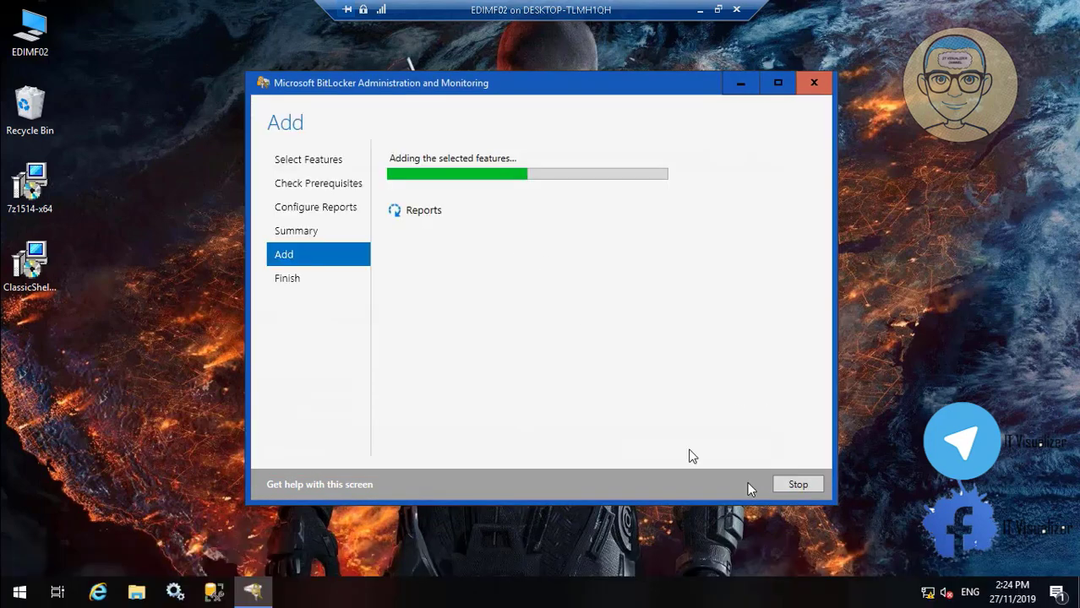
mouse_move(1029, 577)
mouse_move(994, 575)
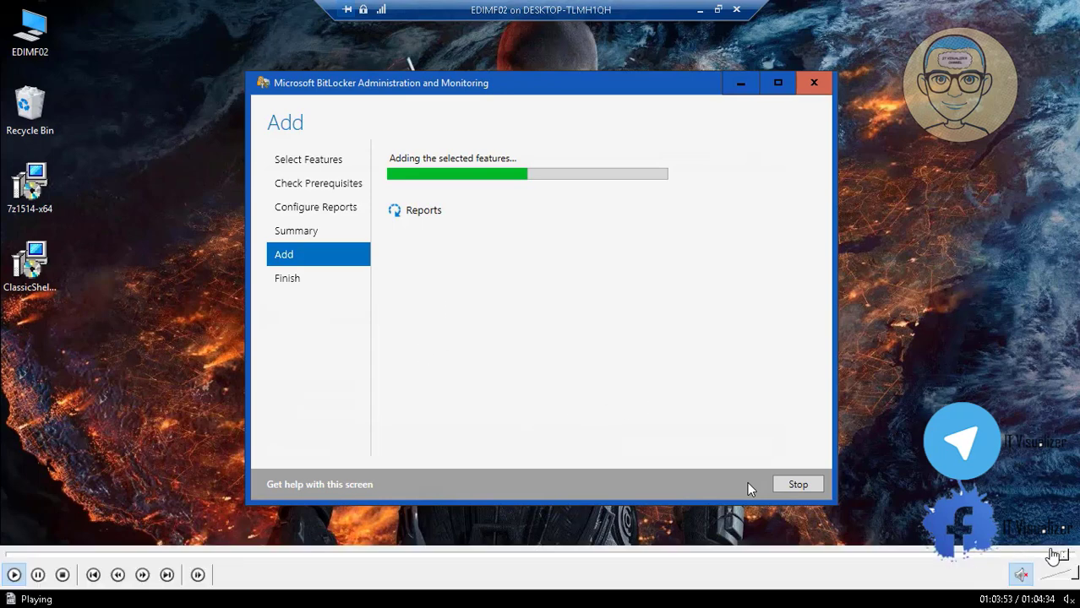
click(1067, 554)
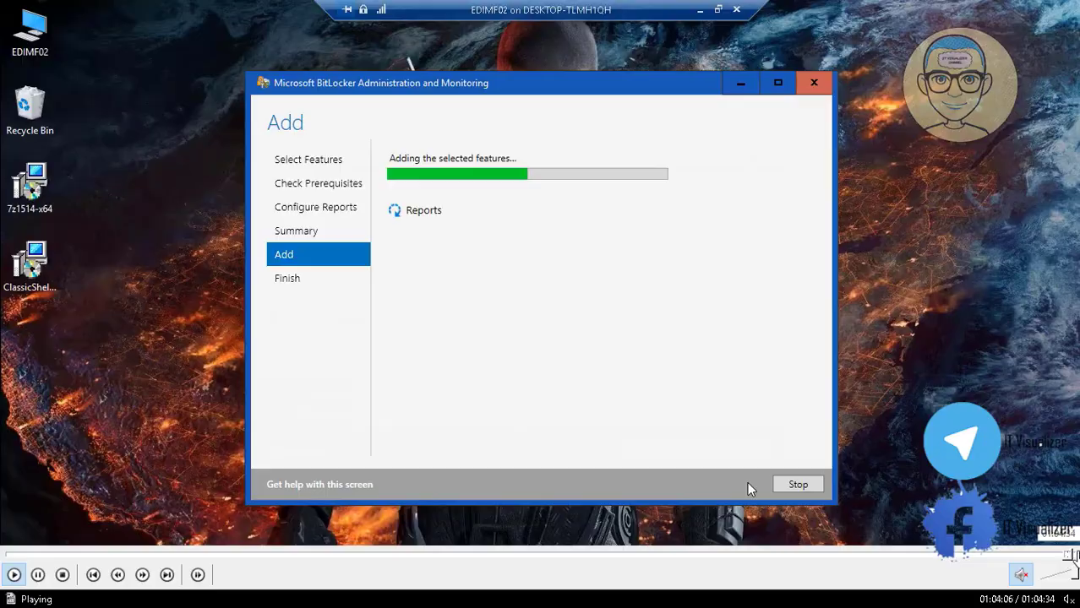
click(1072, 555)
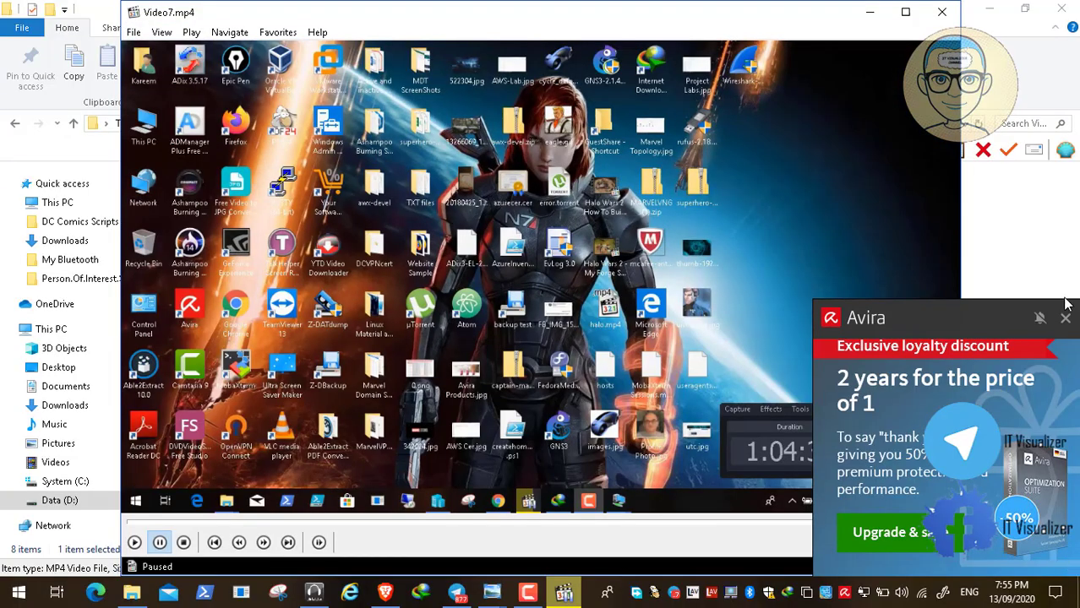